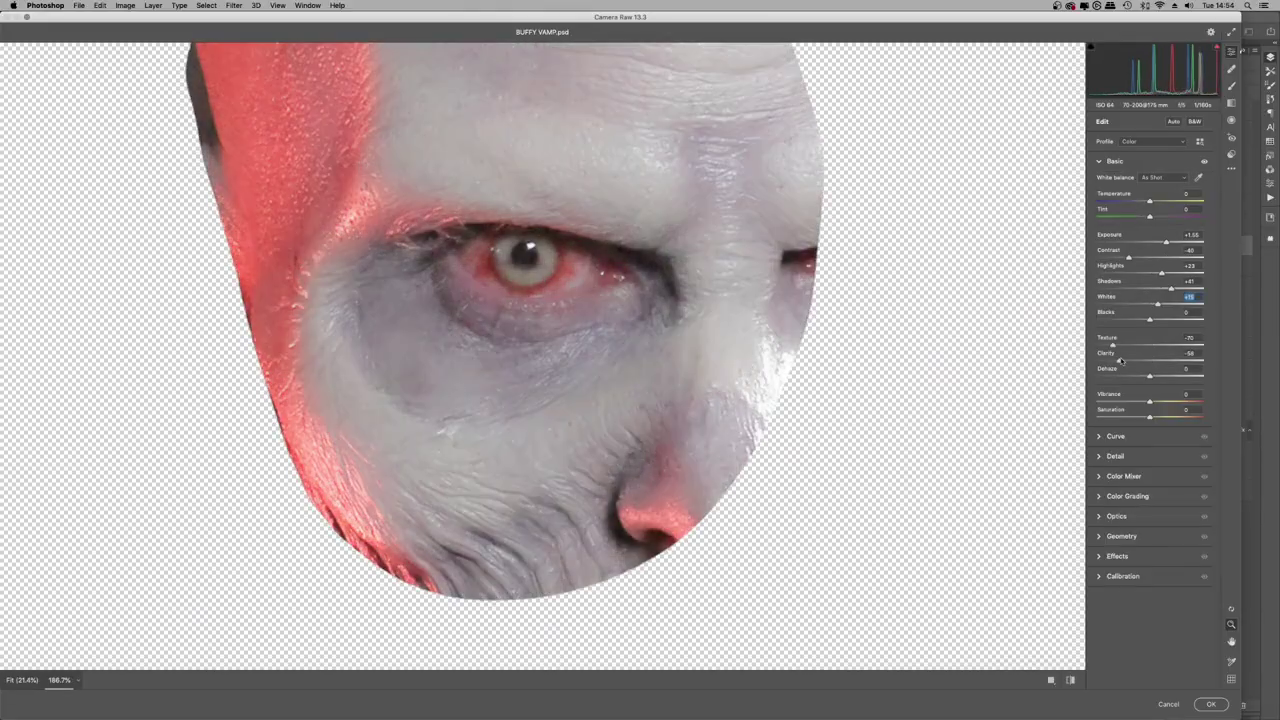
{"action": "key", "text": "Return"}
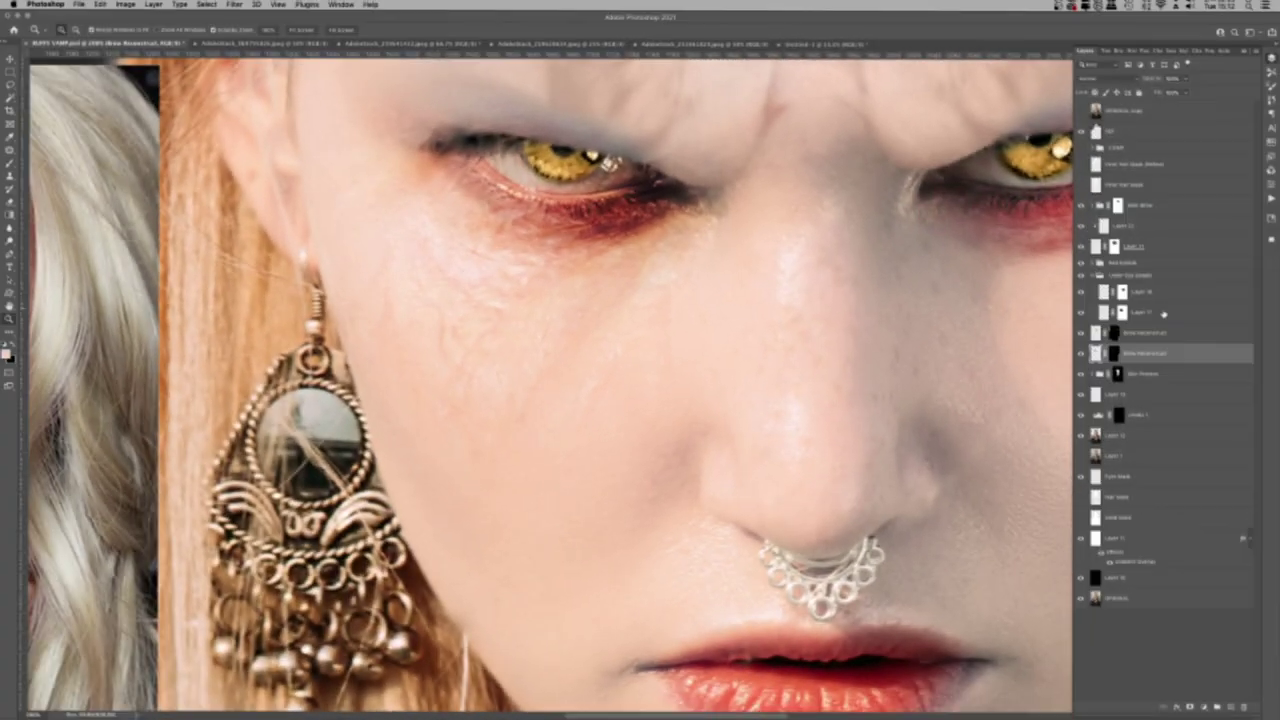
{"action": "left_click", "coordinate": [1173, 291]}
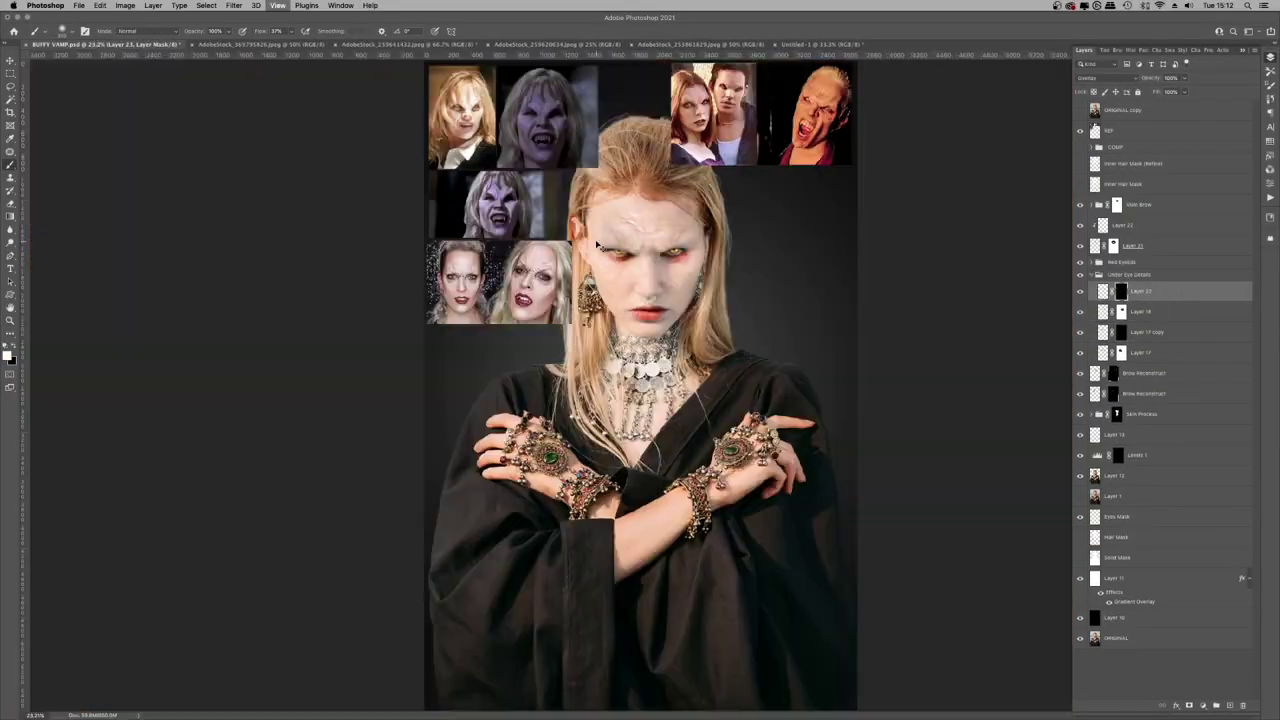
{"action": "key", "text": "super+plus"}
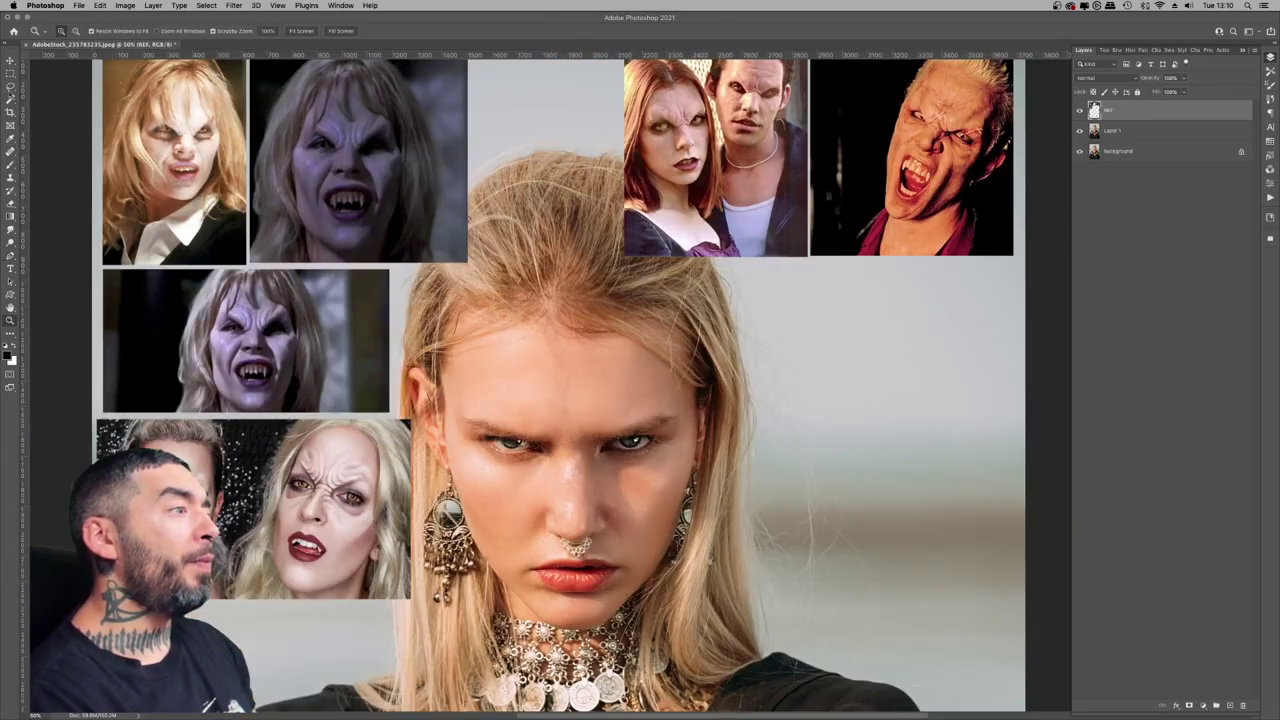
- Set the foreground colour to red ff0000, brush a circle around the middle purple-faced reference vampire and undo the strokes
{"action": "left_click", "coordinate": [9, 164]}
{"action": "left_click", "coordinate": [9, 357]}
{"action": "left_click", "coordinate": [225, 204]}
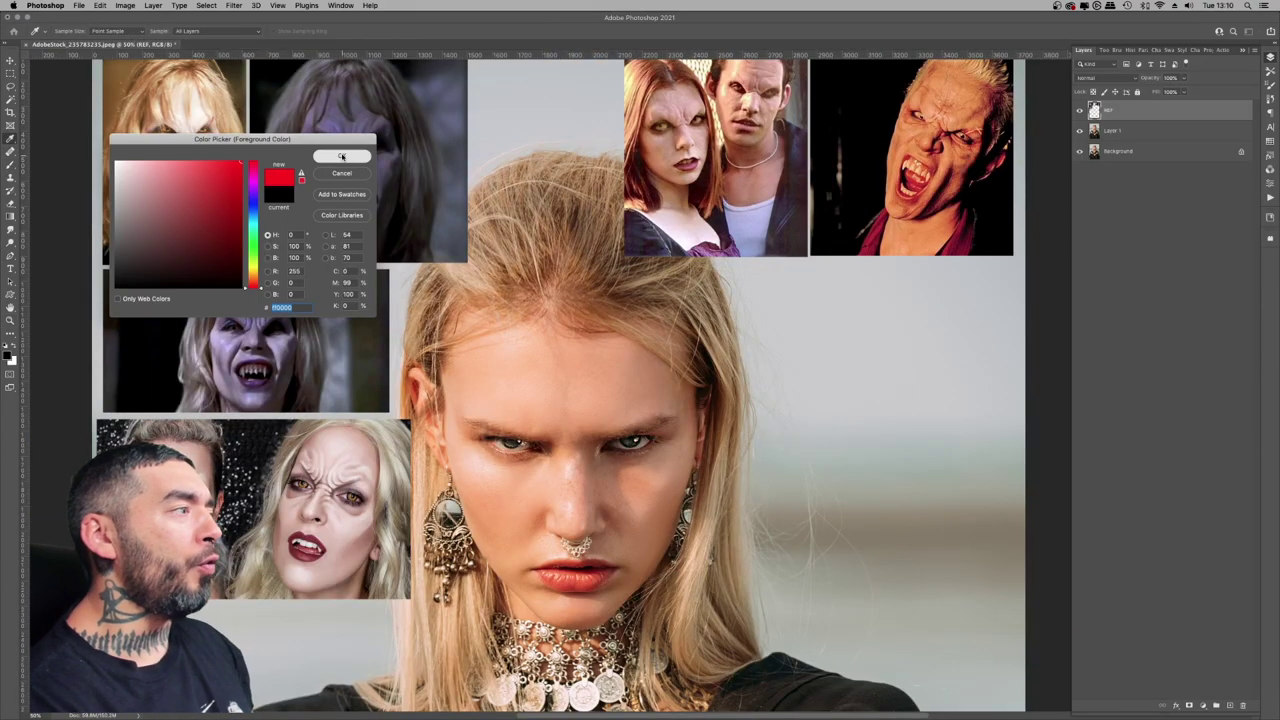
{"action": "key", "text": "Return"}
{"action": "mouse_move", "coordinate": [248, 252]}
{"action": "left_mouse_down"}
{"action": "mouse_move", "coordinate": [240, 376]}
{"action": "mouse_move", "coordinate": [218, 372]}
{"action": "mouse_move", "coordinate": [310, 360]}
{"action": "mouse_move", "coordinate": [152, 244]}
{"action": "left_mouse_up"}
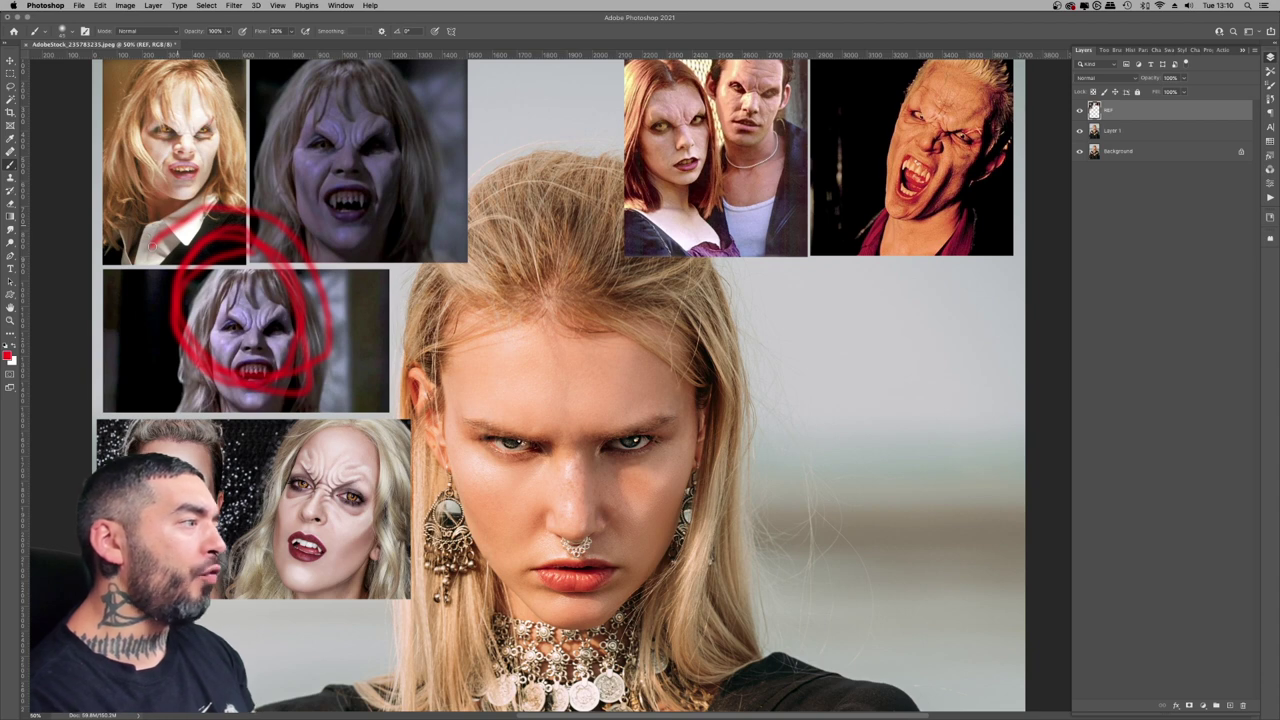
{"action": "key", "text": "super+z"}
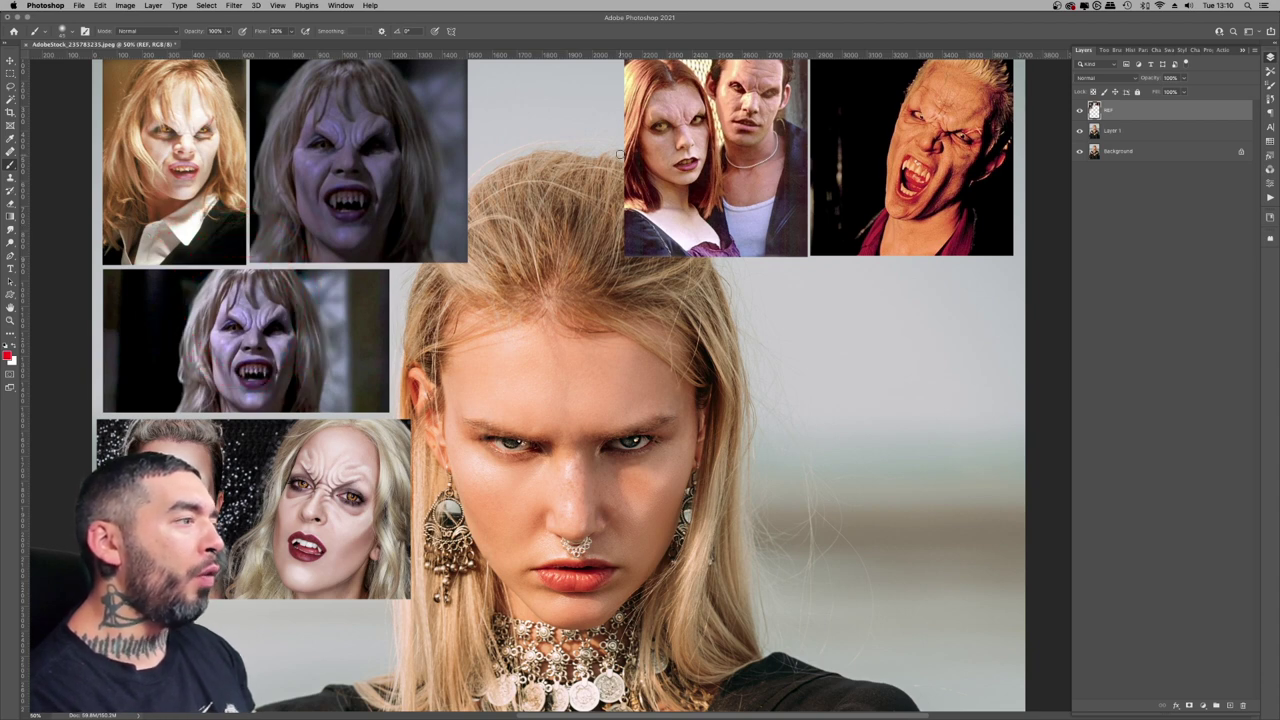
- Create a new layer, circle the middle purple-faced reference vampire in red on it and delete that layer
{"action": "key", "text": "super+shift+n"}
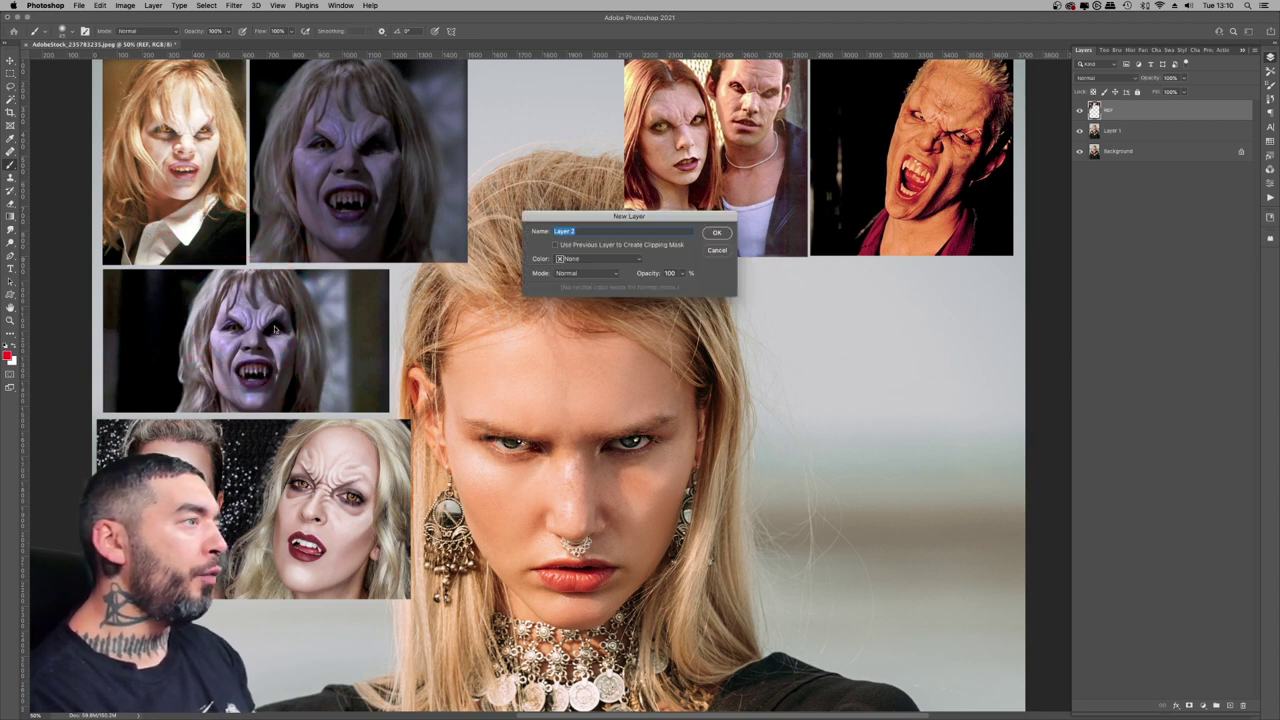
{"action": "key", "text": "Return"}
{"action": "mouse_move", "coordinate": [246, 252]}
{"action": "left_mouse_down"}
{"action": "mouse_move", "coordinate": [172, 321]}
{"action": "mouse_move", "coordinate": [231, 436]}
{"action": "mouse_move", "coordinate": [318, 405]}
{"action": "mouse_move", "coordinate": [315, 301]}
{"action": "mouse_move", "coordinate": [184, 271]}
{"action": "mouse_move", "coordinate": [178, 380]}
{"action": "left_mouse_up"}
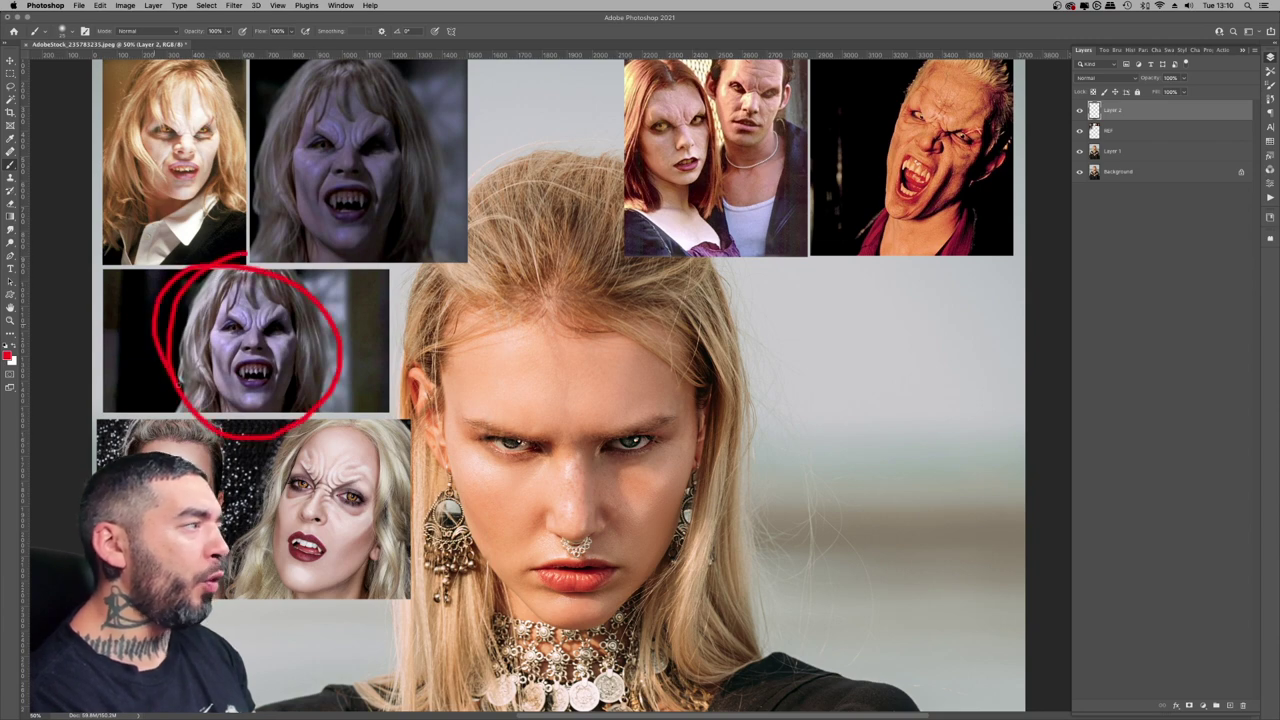
{"action": "key", "text": "Delete"}
- Hide the REF layer with the reference photos and make Layer 1 the active layer
{"action": "key", "text": "super+minus"}
{"action": "key", "text": "super+minus"}
{"action": "key", "text": "super+minus"}
{"action": "key", "text": "super+equal"}
{"action": "key", "text": "super+equal"}
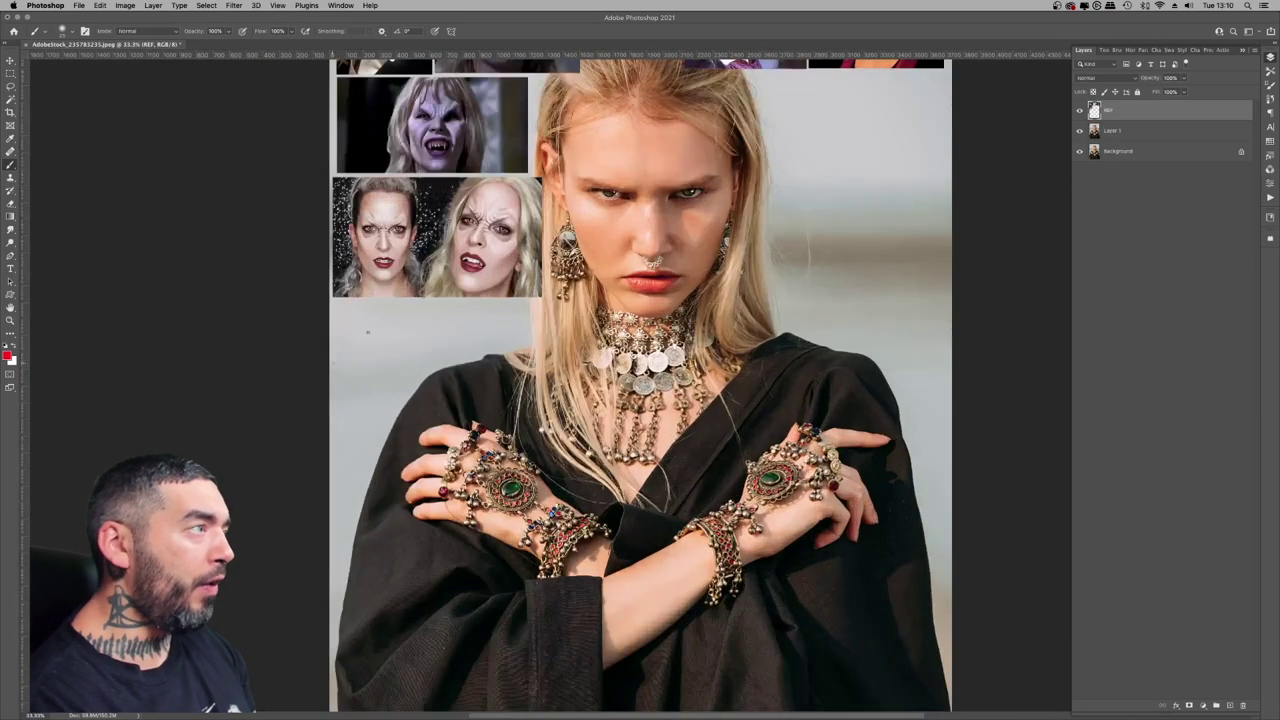
{"action": "left_click_drag", "start_coordinate": [560, 266], "coordinate": [460, 350]}
{"action": "key", "text": "super+equal"}
{"action": "left_click", "coordinate": [1079, 111]}
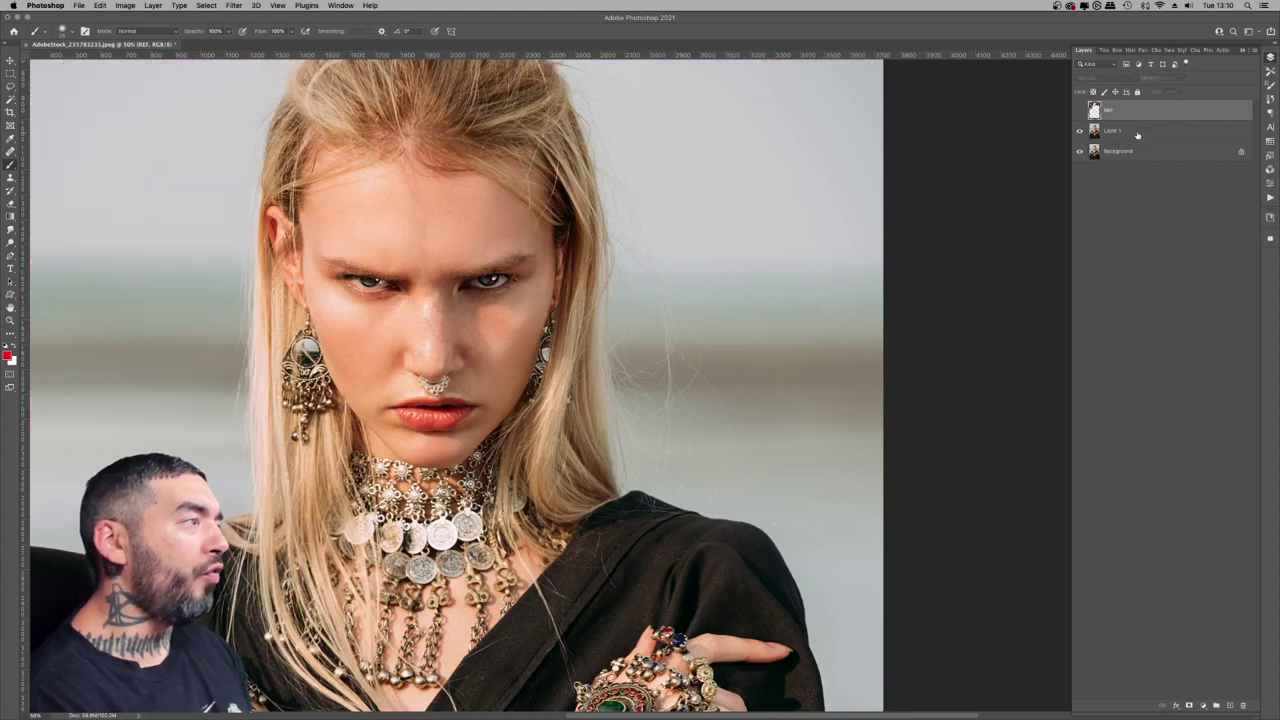
{"action": "left_click", "coordinate": [1137, 133]}
- Try removing both of the model's eyebrows with the Patch tool and undo the patches
{"action": "key", "text": "super+equal"}
{"action": "key", "text": "j"}
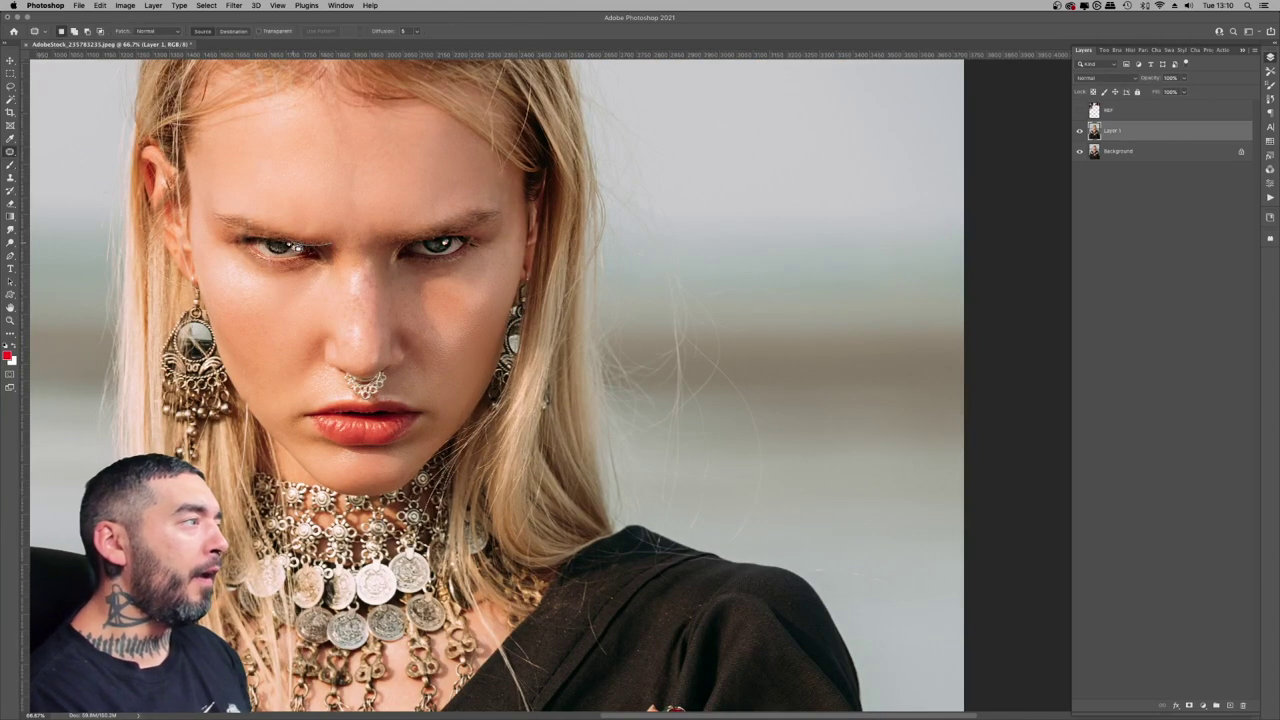
{"action": "left_click_drag", "start_coordinate": [329, 242], "coordinate": [206, 212]}
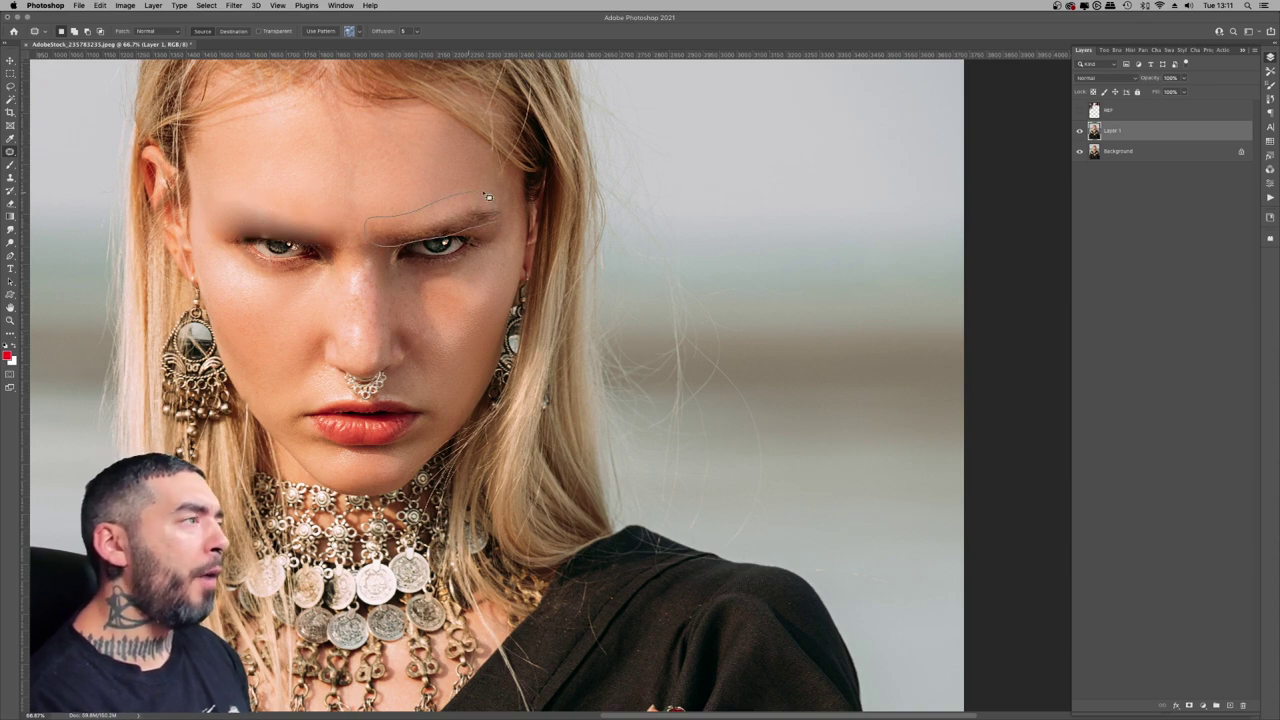
{"action": "left_click_drag", "start_coordinate": [488, 197], "coordinate": [368, 240]}
{"action": "key", "text": "super+minus"}
{"action": "key", "text": "super+minus"}
{"action": "key", "text": "super+minus"}
{"action": "key", "text": "super+equal"}
{"action": "key", "text": "super+equal"}
{"action": "key", "text": "super+z"}
{"action": "key", "text": "super+z"}
{"action": "key", "text": "super+z"}
{"action": "key", "text": "super+z"}
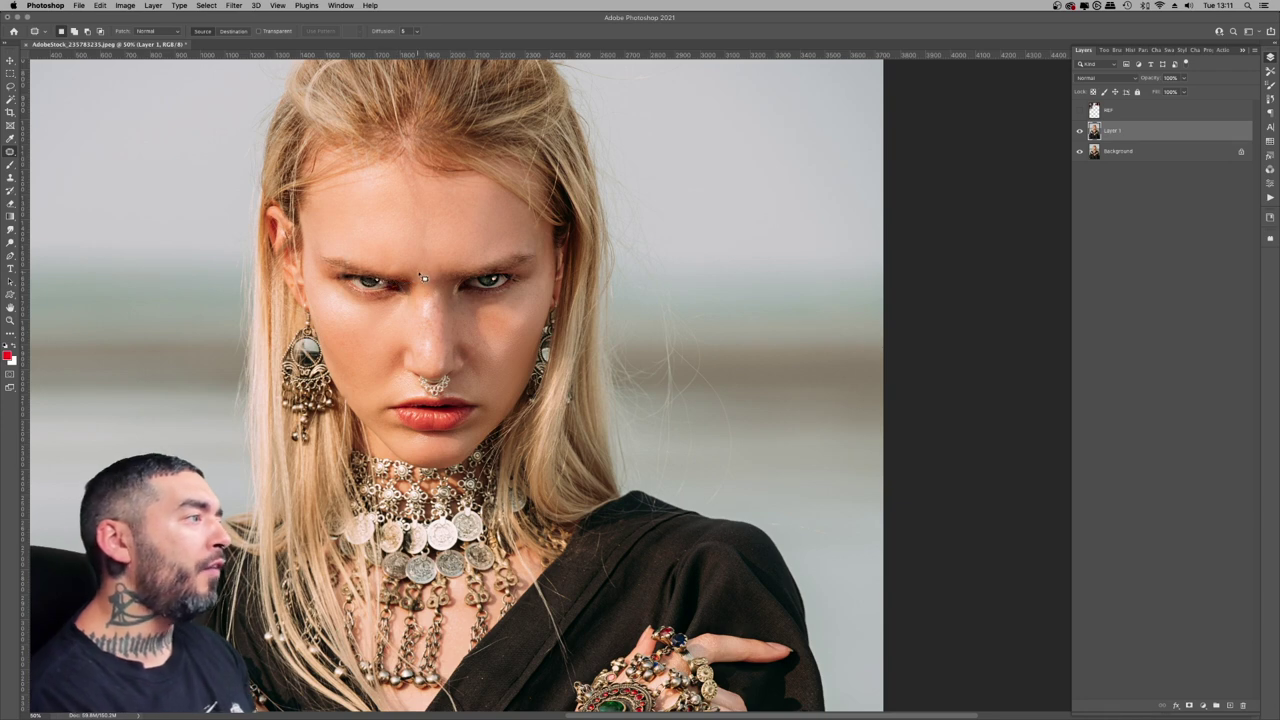
- Try patching the eyebrow nearest the visible ear with forehead skin and undo the patch
{"action": "left_click_drag", "start_coordinate": [360, 243], "coordinate": [416, 264]}
{"action": "mouse_move", "coordinate": [386, 264]}
{"action": "left_mouse_down"}
{"action": "mouse_move", "coordinate": [388, 220]}
{"action": "mouse_move", "coordinate": [404, 220]}
{"action": "left_mouse_up"}
{"action": "key", "text": "super+z"}
{"action": "key", "text": "super+z"}
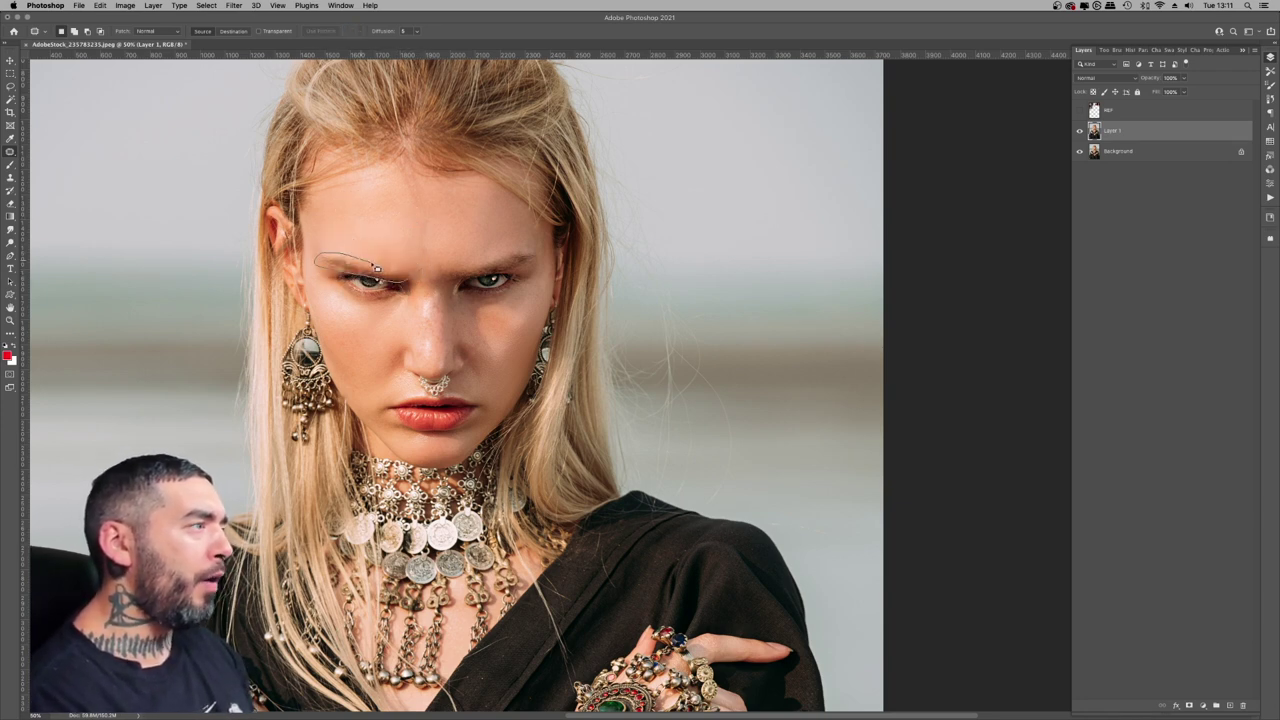
- Remove the model's eyebrows on Layer 1 by patching them with clean skin from the forehead
{"action": "left_click_drag", "start_coordinate": [372, 264], "coordinate": [415, 269]}
{"action": "mouse_move", "coordinate": [389, 268]}
{"action": "left_mouse_down"}
{"action": "mouse_move", "coordinate": [388, 245]}
{"action": "mouse_move", "coordinate": [401, 243]}
{"action": "left_mouse_up"}
{"action": "key", "text": "super+z"}
{"action": "key", "text": "super+z"}
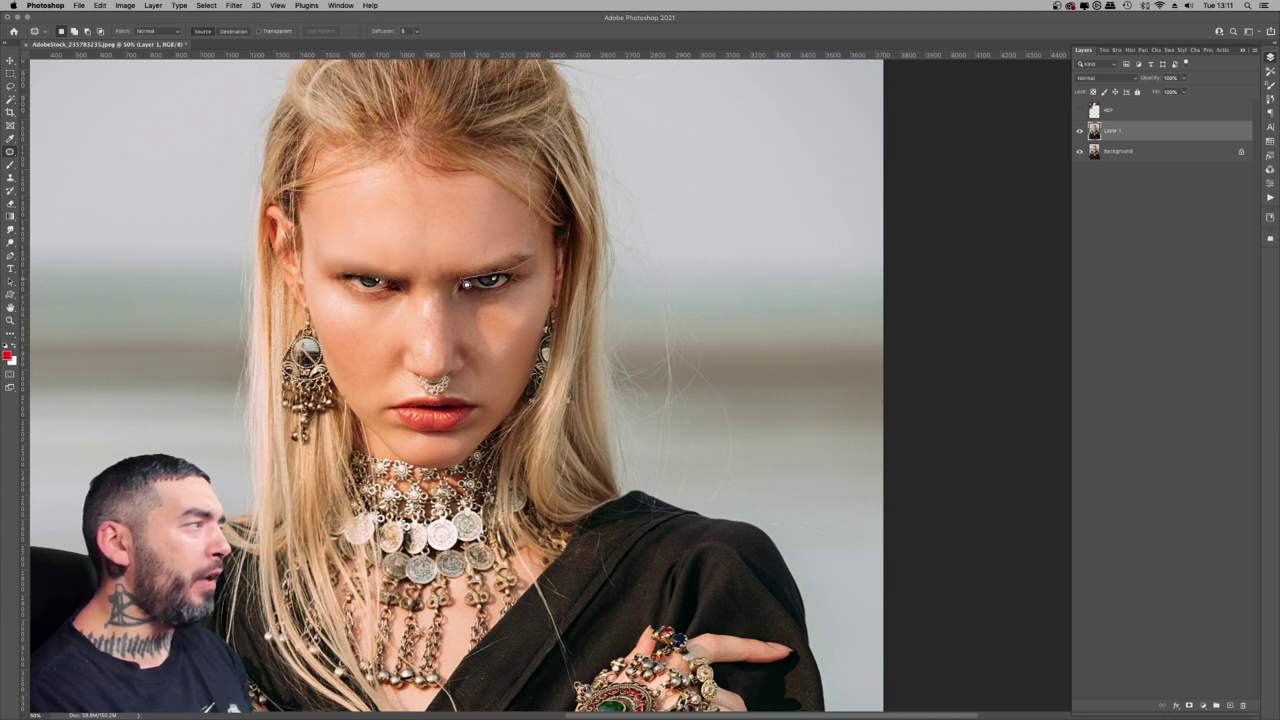
{"action": "mouse_move", "coordinate": [545, 259]}
{"action": "left_mouse_down"}
{"action": "mouse_move", "coordinate": [470, 270]}
{"action": "mouse_move", "coordinate": [540, 254]}
{"action": "left_mouse_up"}
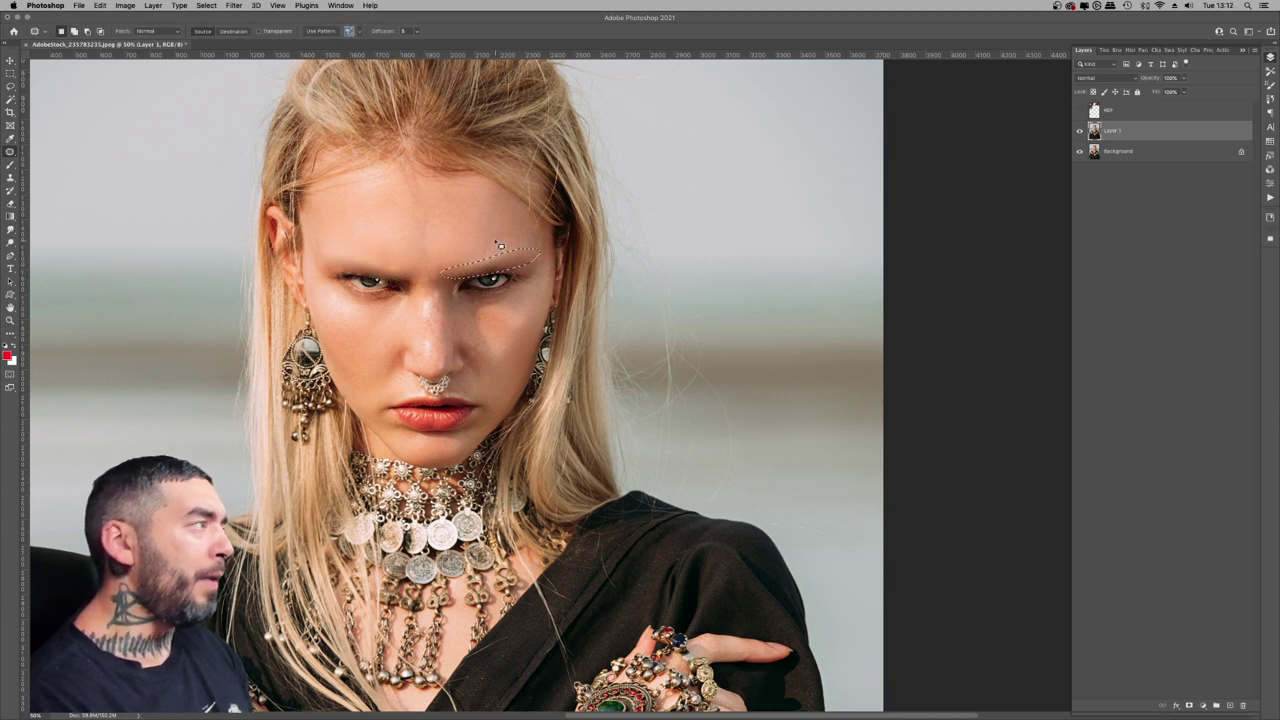
- Show the REF layer and compare the model's patched brow area with the vampire reference photos
{"action": "key", "text": "super+minus"}
{"action": "key", "text": "super+minus"}
{"action": "key", "text": "super+plus"}
{"action": "key", "text": "super+plus"}
{"action": "left_click_drag", "start_coordinate": [604, 185], "coordinate": [520, 295]}
{"action": "key", "text": "super+plus"}
{"action": "left_click", "coordinate": [1079, 111]}
{"action": "left_click_drag", "start_coordinate": [262, 221], "coordinate": [369, 245]}
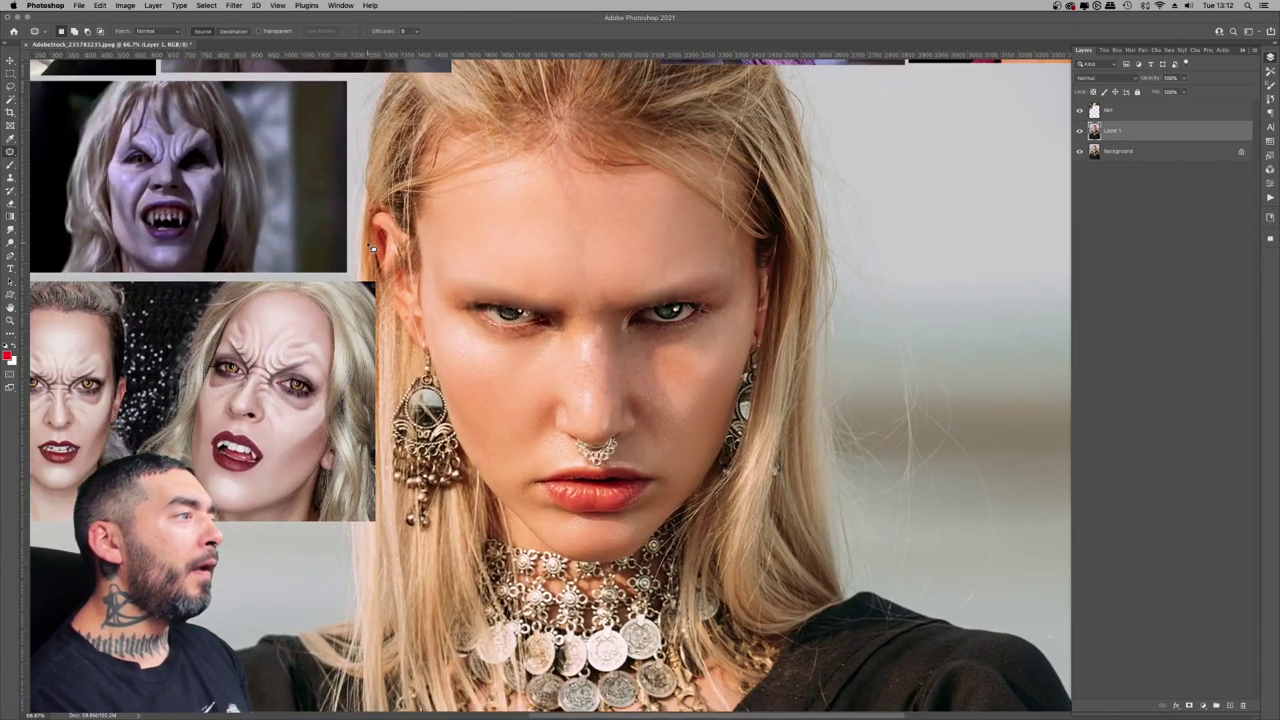
{"action": "key", "text": "super+minus"}
{"action": "key", "text": "super+minus"}
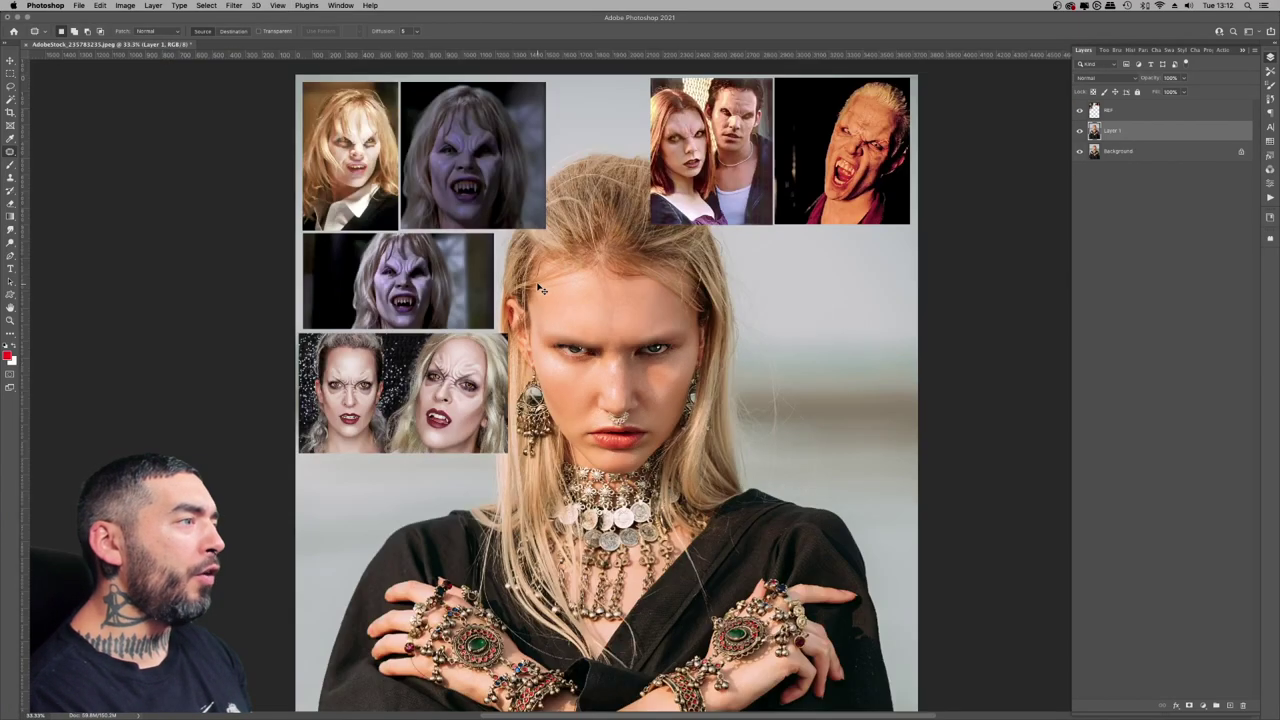
{"action": "key", "text": "super+plus"}
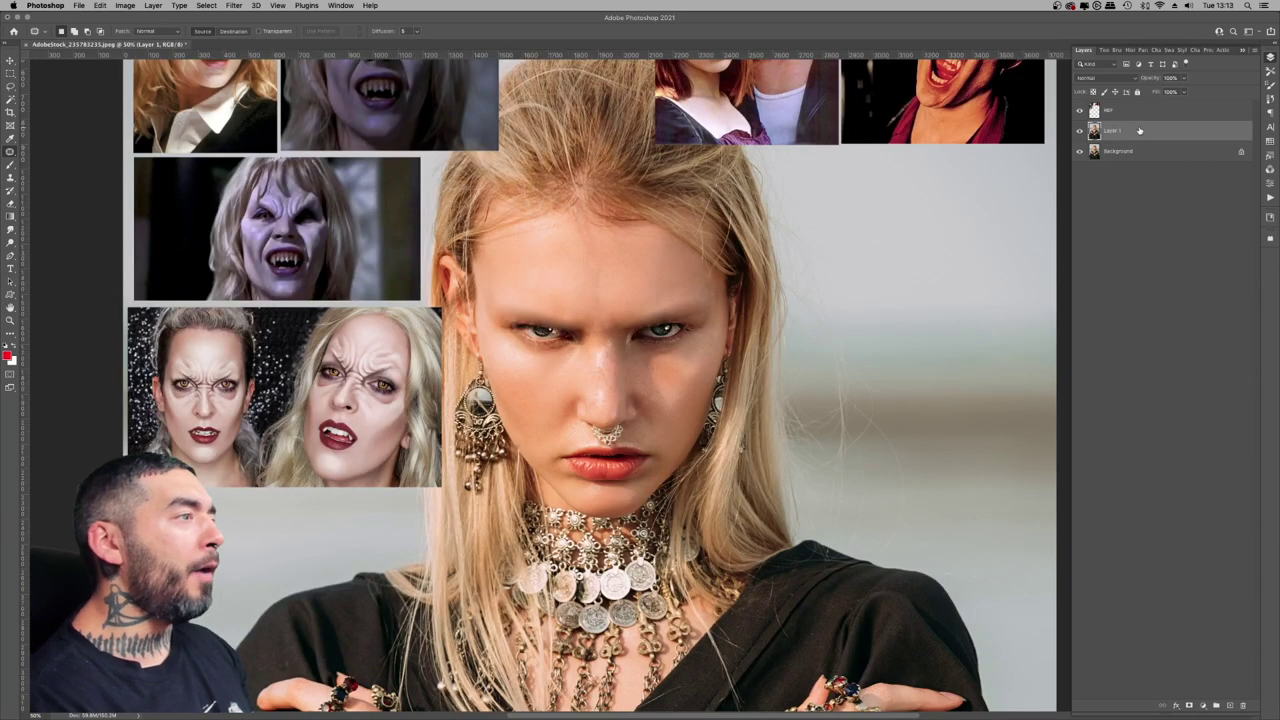
- Create a new layer above Layer 1 and fill it with a very pale pink foreground colour
{"action": "key", "text": "shift+super+n"}
{"action": "key", "text": "Return"}
{"action": "key", "text": "b"}
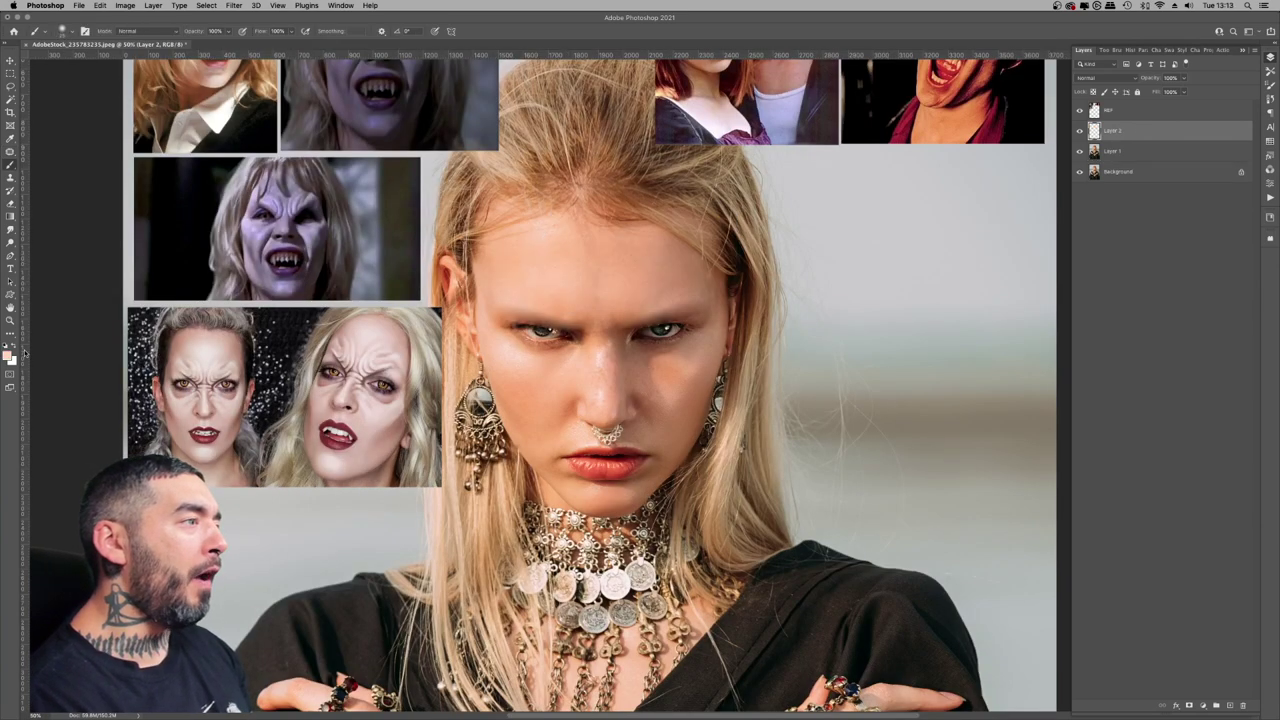
{"action": "left_click", "coordinate": [8, 356]}
{"action": "left_click", "coordinate": [127, 162]}
{"action": "key", "text": "Return"}
{"action": "key", "text": "alt+BackSpace"}
- Set Layer 2 to Hard Light with Blend If splits of about 220/255 for this layer's whites and 0/136 for the underlying blacks
{"action": "double_click", "coordinate": [1132, 130]}
{"action": "mouse_move", "coordinate": [815, 308]}
{"action": "left_mouse_down"}
{"action": "mouse_move", "coordinate": [834, 309]}
{"action": "mouse_move", "coordinate": [814, 309]}
{"action": "left_mouse_up"}
{"action": "left_click_drag", "start_coordinate": [941, 308], "coordinate": [922, 309]}
{"action": "left_click_drag", "start_coordinate": [815, 331], "coordinate": [884, 330]}
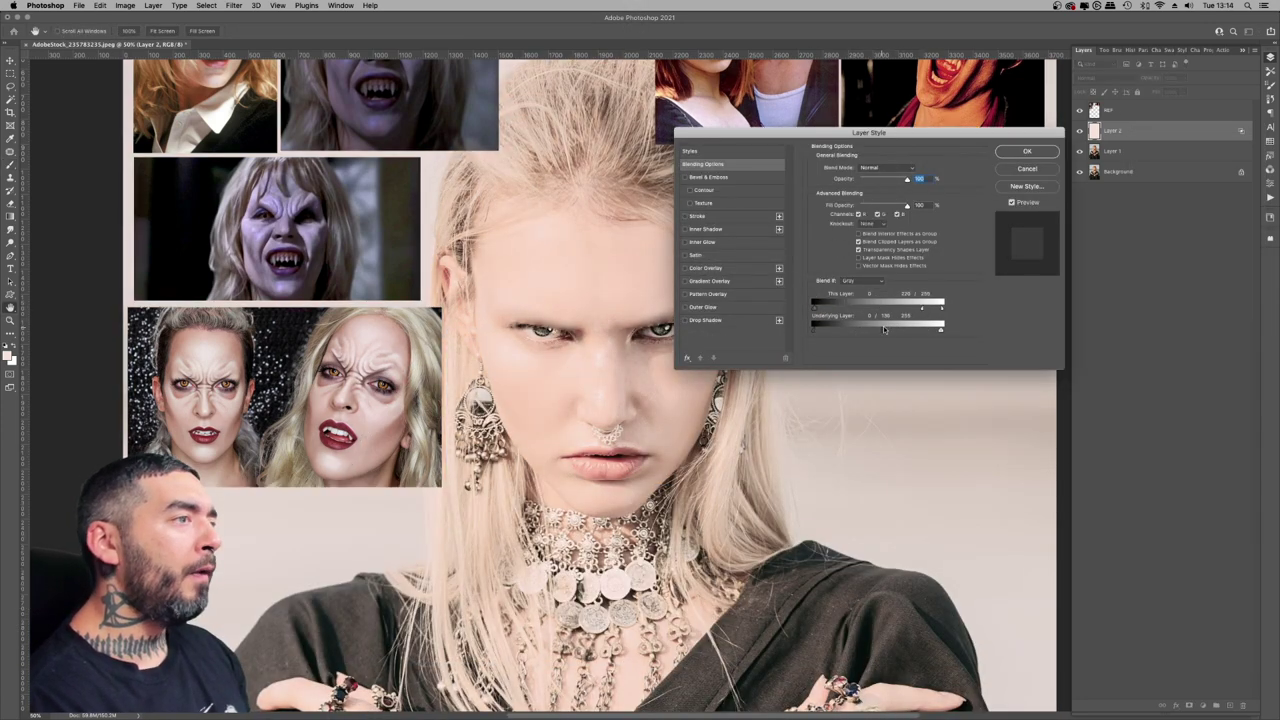
{"action": "left_click", "coordinate": [899, 169]}
{"action": "left_click", "coordinate": [882, 289]}
{"action": "left_click", "coordinate": [1027, 151]}
- Add a Selective Color adjustment above Layer 2, hide Layer 2 and reduce Yellow in the Reds
{"action": "left_click", "coordinate": [1203, 706]}
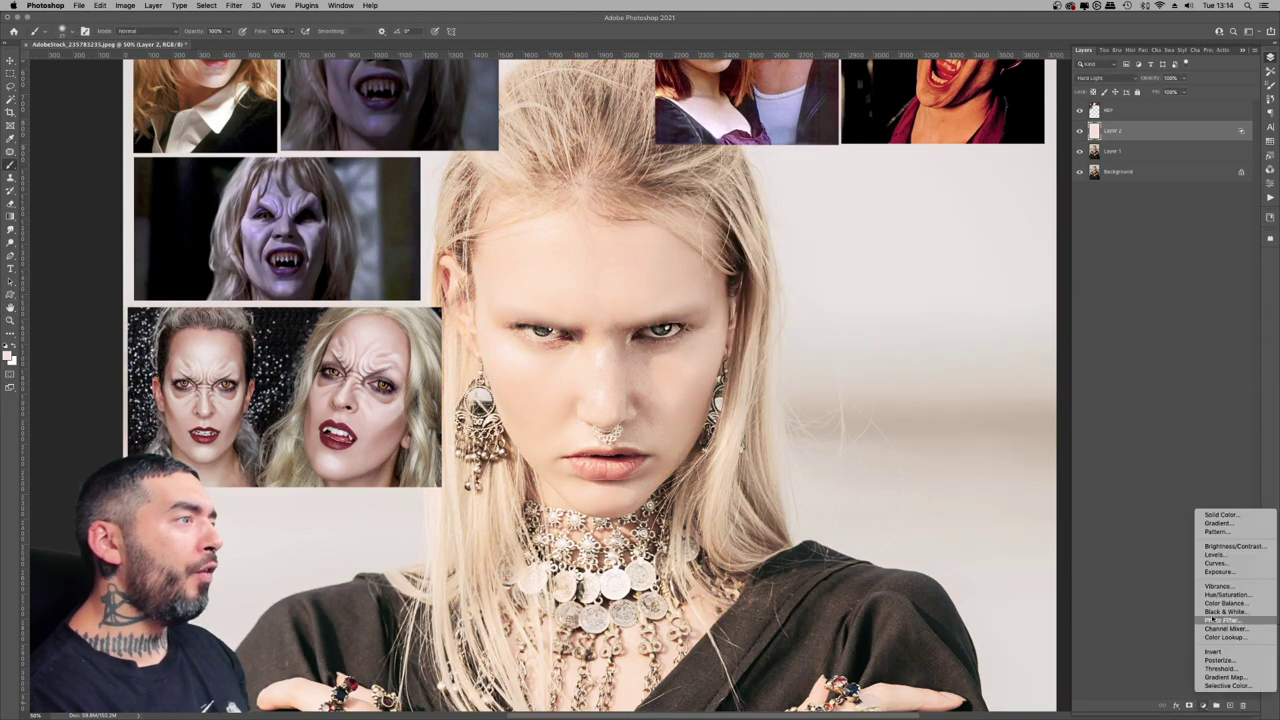
{"action": "left_click", "coordinate": [1078, 138]}
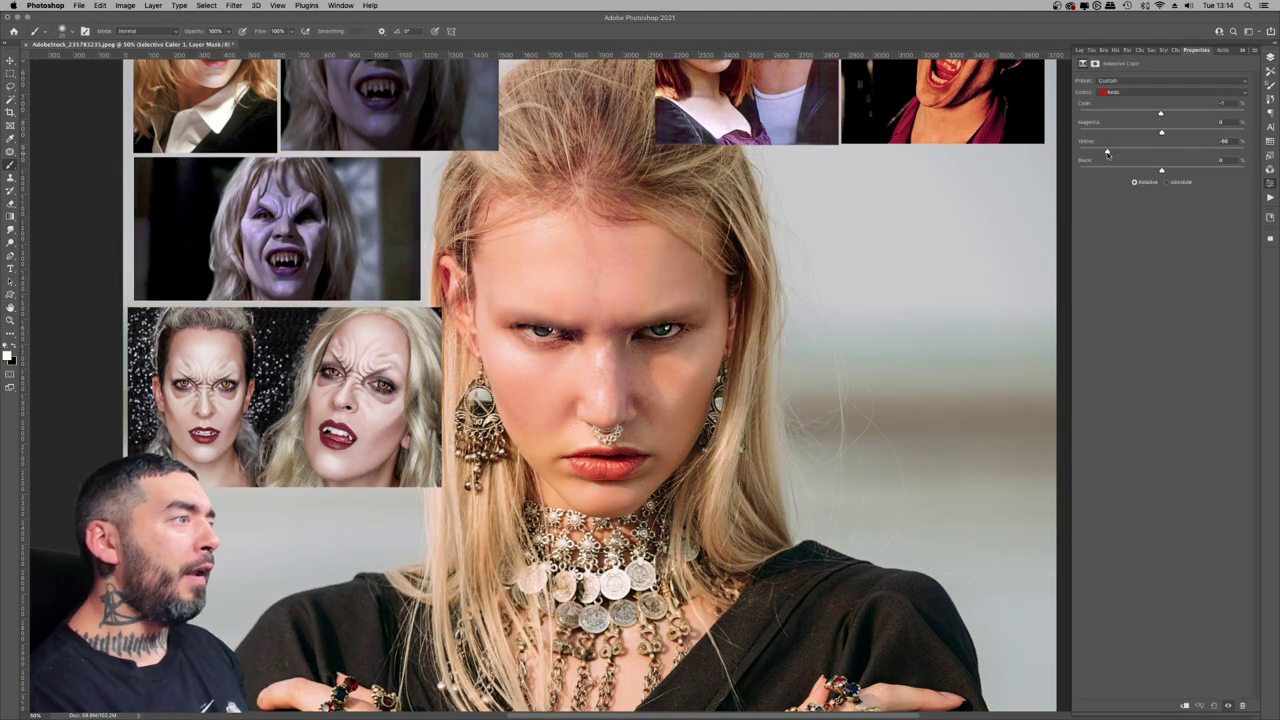
{"action": "left_click_drag", "start_coordinate": [1157, 139], "coordinate": [1101, 139]}
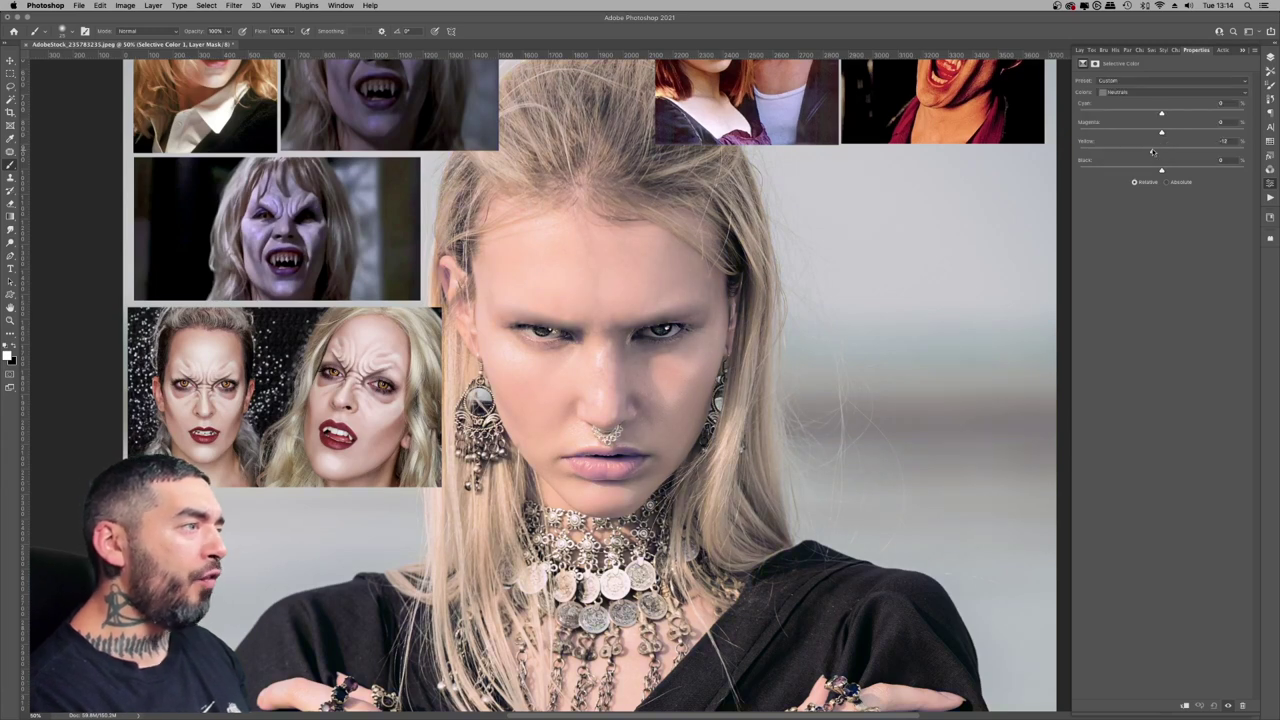
- In Selective Color, adjust the Neutrals and lower the Yellows range to about -44 Cyan, -33 Magenta and -37 Yellow
{"action": "left_click_drag", "start_coordinate": [1161, 133], "coordinate": [1134, 133]}
{"action": "left_click", "coordinate": [1130, 92]}
{"action": "left_click", "coordinate": [1128, 47]}
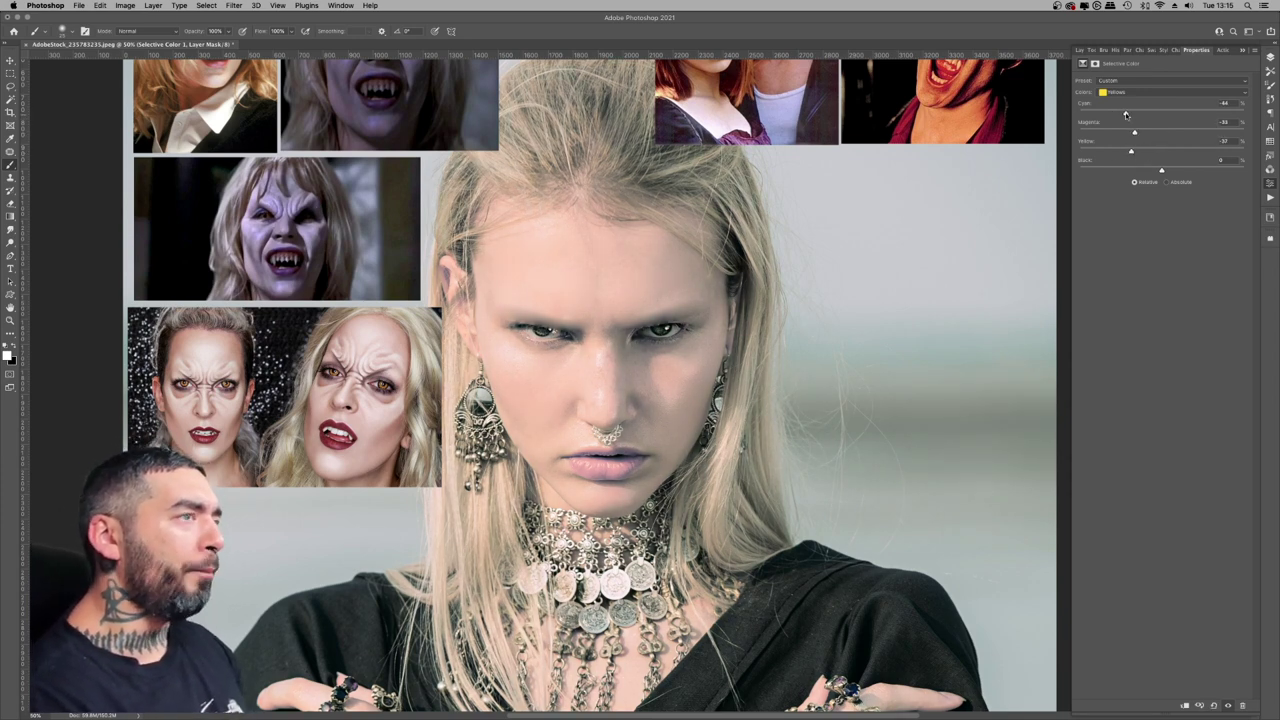
{"action": "left_click", "coordinate": [1170, 92]}
- Hide the REF layer, turn Layer 2 back on and check the effect of the skin colour layers
{"action": "left_click", "coordinate": [1270, 57]}
{"action": "left_click", "coordinate": [1079, 110]}
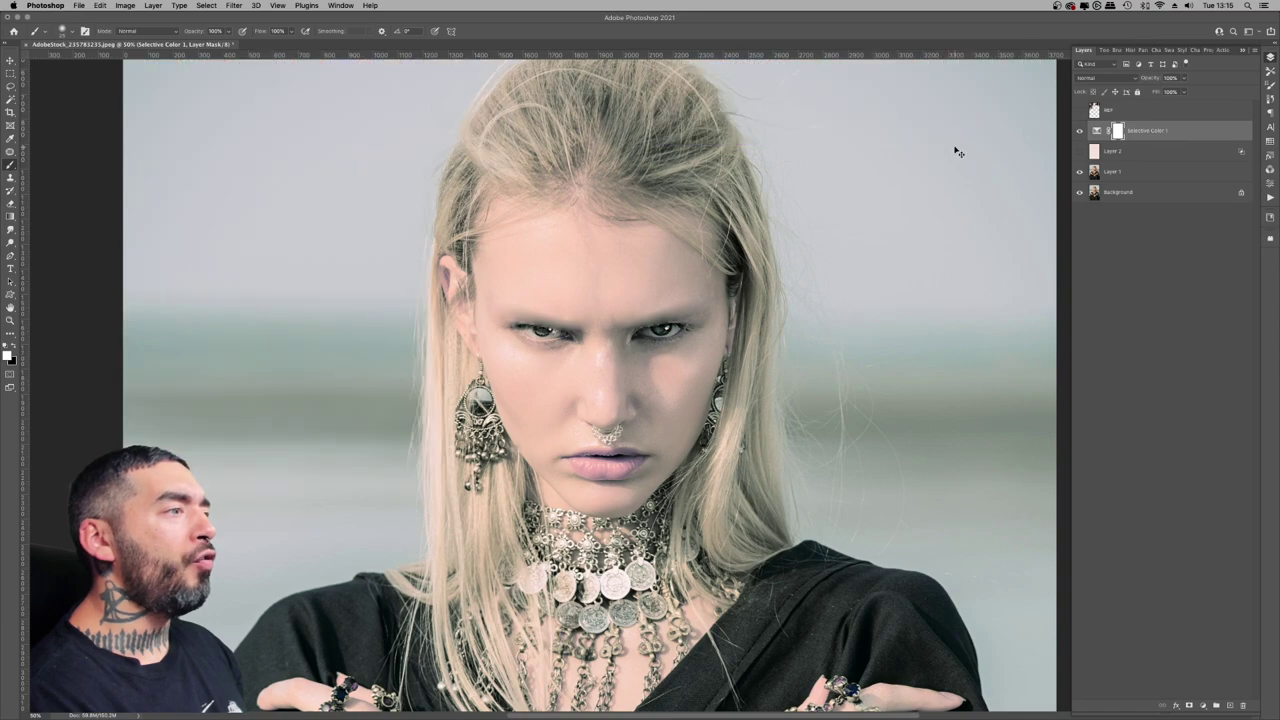
{"action": "key", "text": "super+minus"}
{"action": "left_click_drag", "start_coordinate": [1079, 131], "coordinate": [1079, 172]}
{"action": "left_click", "coordinate": [1079, 172]}
{"action": "left_click", "coordinate": [1079, 151]}
{"action": "key", "text": "super+plus"}
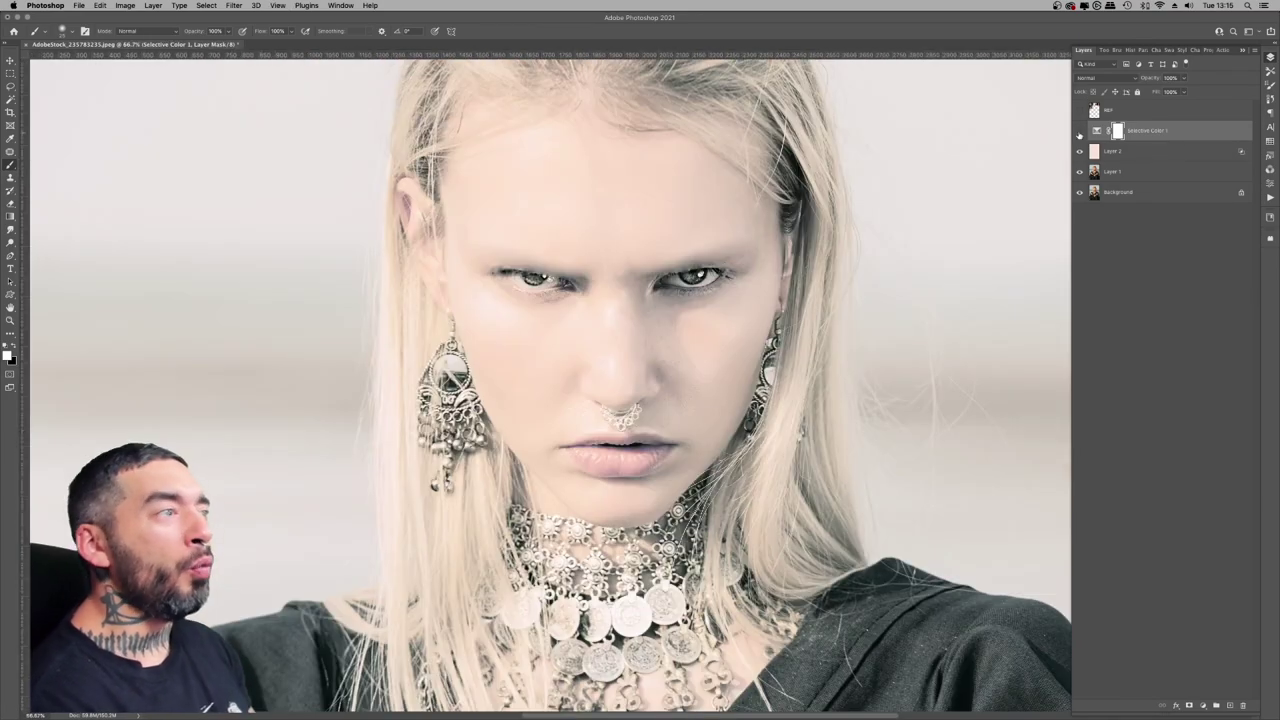
- Reduce the opacity of the pale pink Layer 2 to about 76% and compare with the Selective Color layer toggled
{"action": "left_click", "coordinate": [1093, 151]}
{"action": "left_click", "coordinate": [1184, 78]}
{"action": "mouse_move", "coordinate": [1185, 92]}
{"action": "left_mouse_down"}
{"action": "mouse_move", "coordinate": [1137, 91]}
{"action": "mouse_move", "coordinate": [1163, 94]}
{"action": "left_mouse_up"}
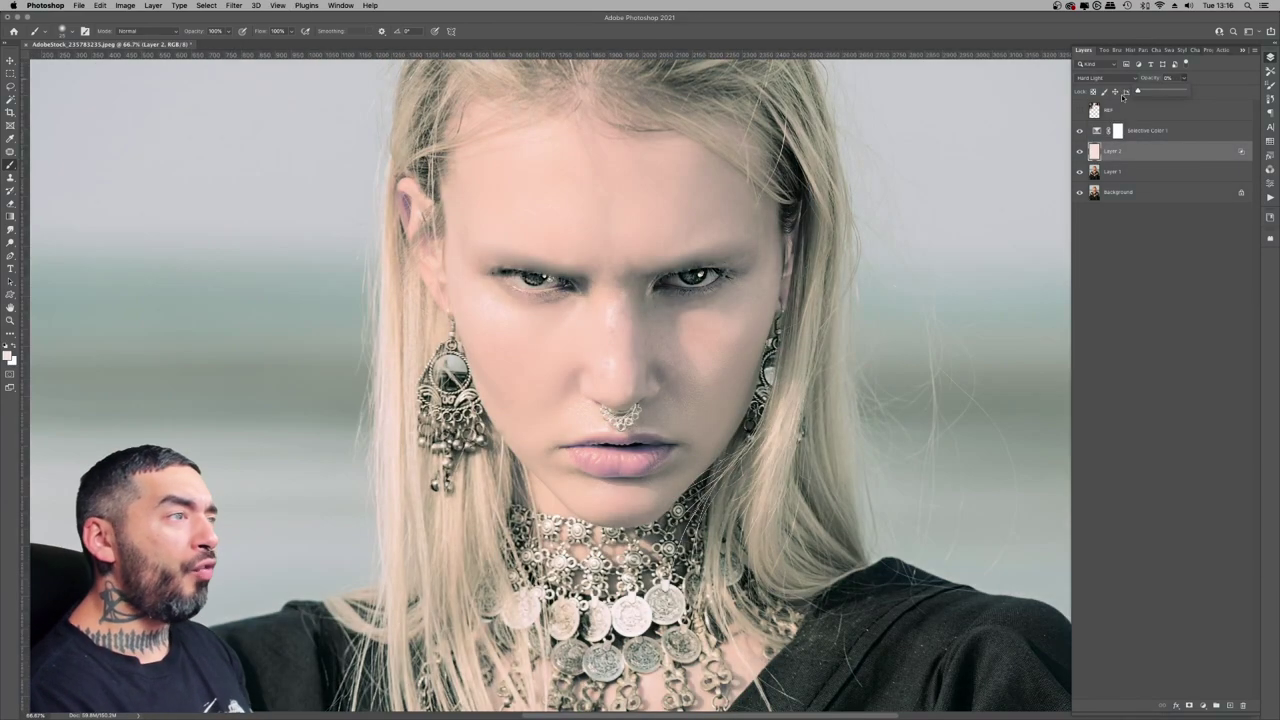
{"action": "mouse_move", "coordinate": [1079, 131]}
{"action": "left_mouse_down"}
{"action": "mouse_move", "coordinate": [1079, 151]}
{"action": "mouse_move", "coordinate": [1079, 131]}
{"action": "left_mouse_up"}
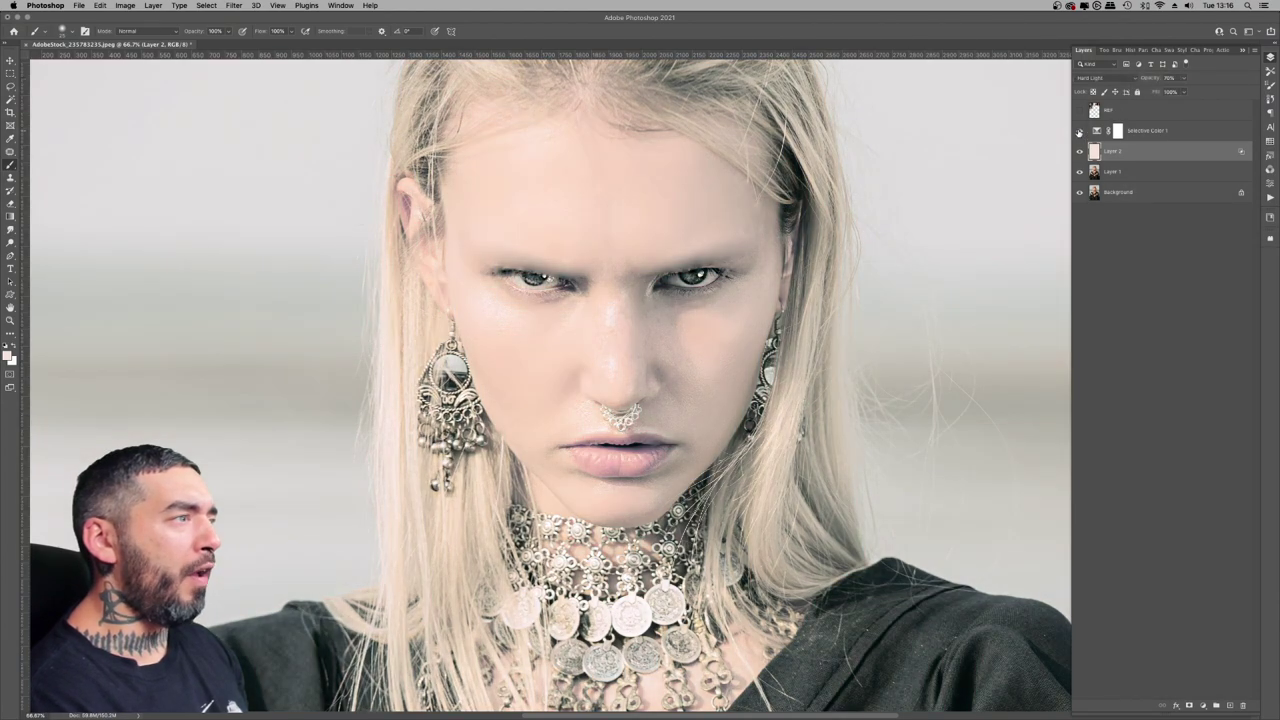
- Group Layer 2 with the Selective Color adjustment and give the group an inverted, fully black layer mask
{"action": "left_click", "coordinate": [1147, 131], "text": "shift"}
{"action": "key", "text": "super+g"}
{"action": "key", "text": "z"}
{"action": "left_click", "coordinate": [595, 315]}
{"action": "left_click", "coordinate": [595, 315]}
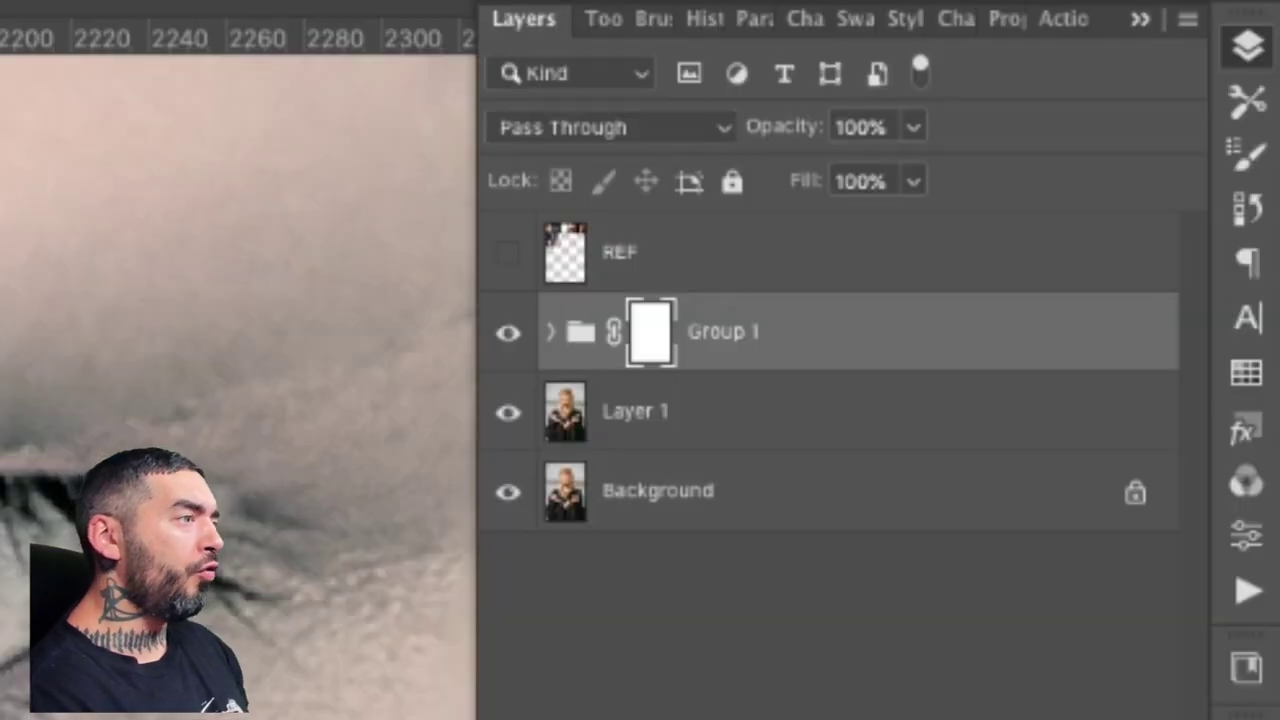
{"action": "key", "text": "super+i"}
{"action": "key", "text": "super+0"}
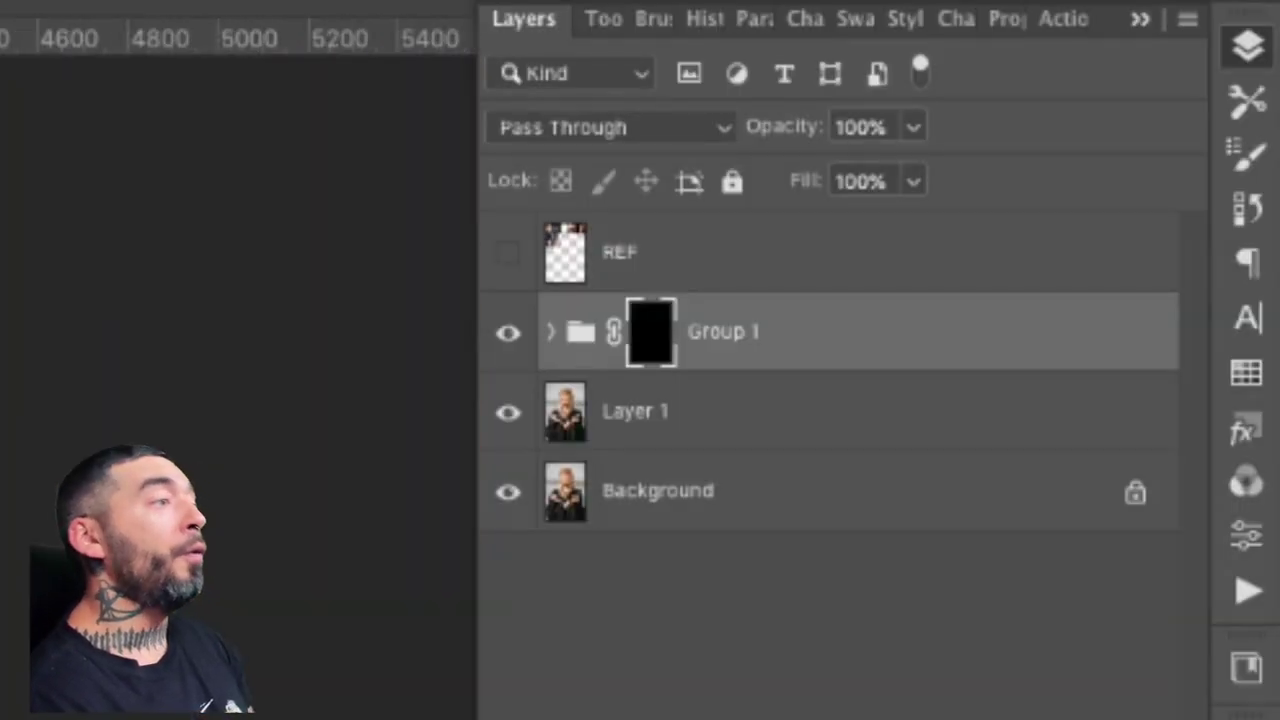
- Paint white with the Brush tool on Group 1's mask over the cheek to reveal the pale skin effect
{"action": "left_click", "coordinate": [505, 240]}
{"action": "left_click", "coordinate": [505, 240]}
{"action": "left_click", "coordinate": [505, 240]}
{"action": "left_click", "coordinate": [505, 240]}
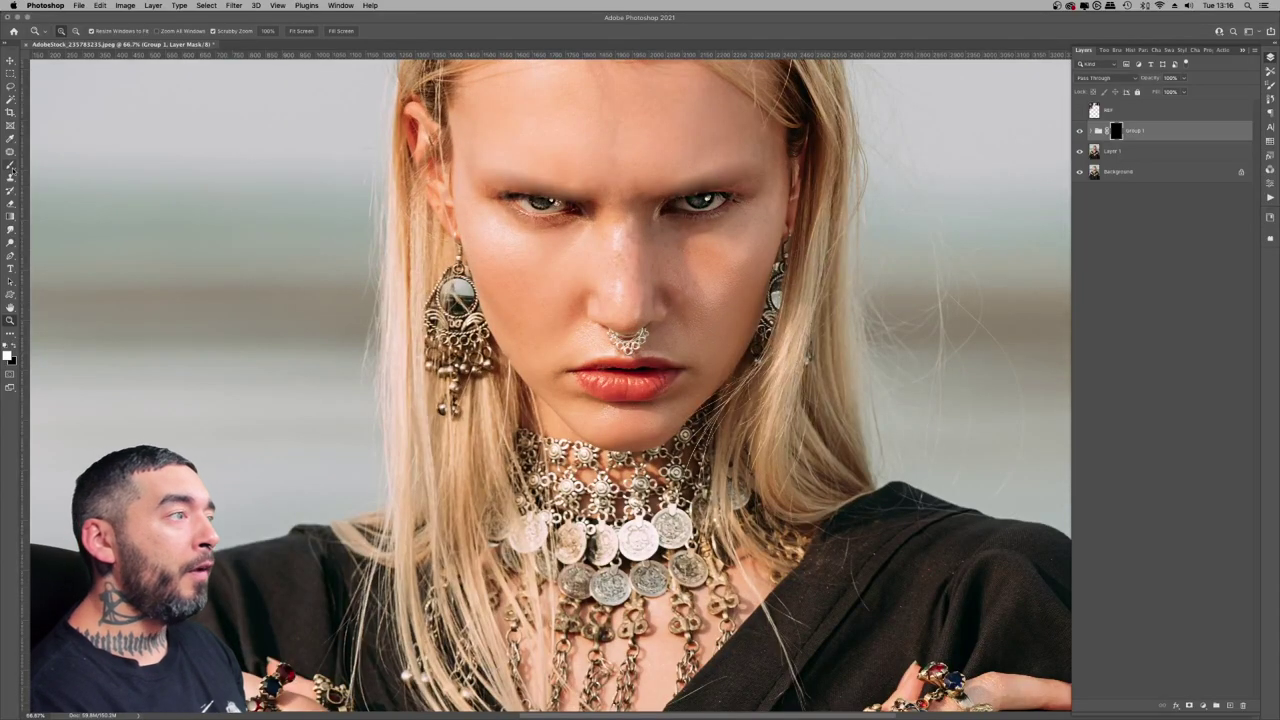
{"action": "left_click", "coordinate": [11, 167]}
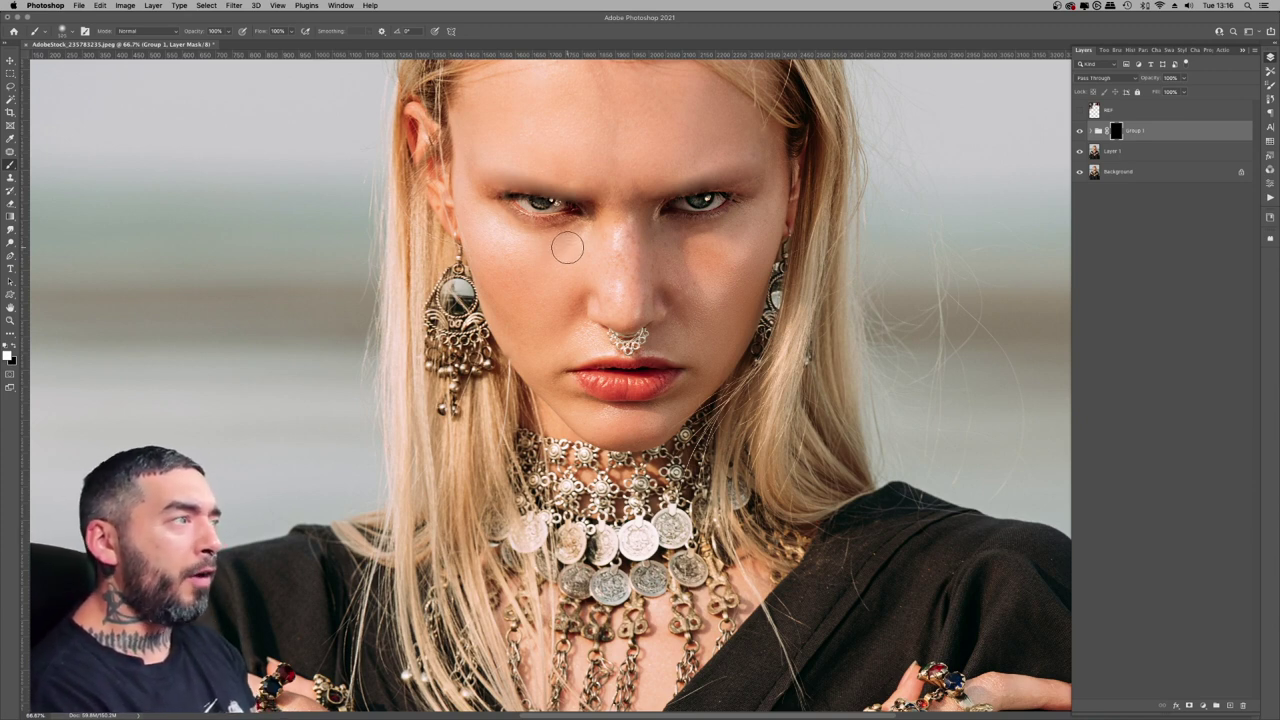
{"action": "mouse_move", "coordinate": [567, 248]}
{"action": "left_mouse_down"}
{"action": "mouse_move", "coordinate": [583, 296]}
{"action": "mouse_move", "coordinate": [606, 247]}
{"action": "mouse_move", "coordinate": [623, 314]}
{"action": "mouse_move", "coordinate": [589, 338]}
{"action": "left_mouse_up"}
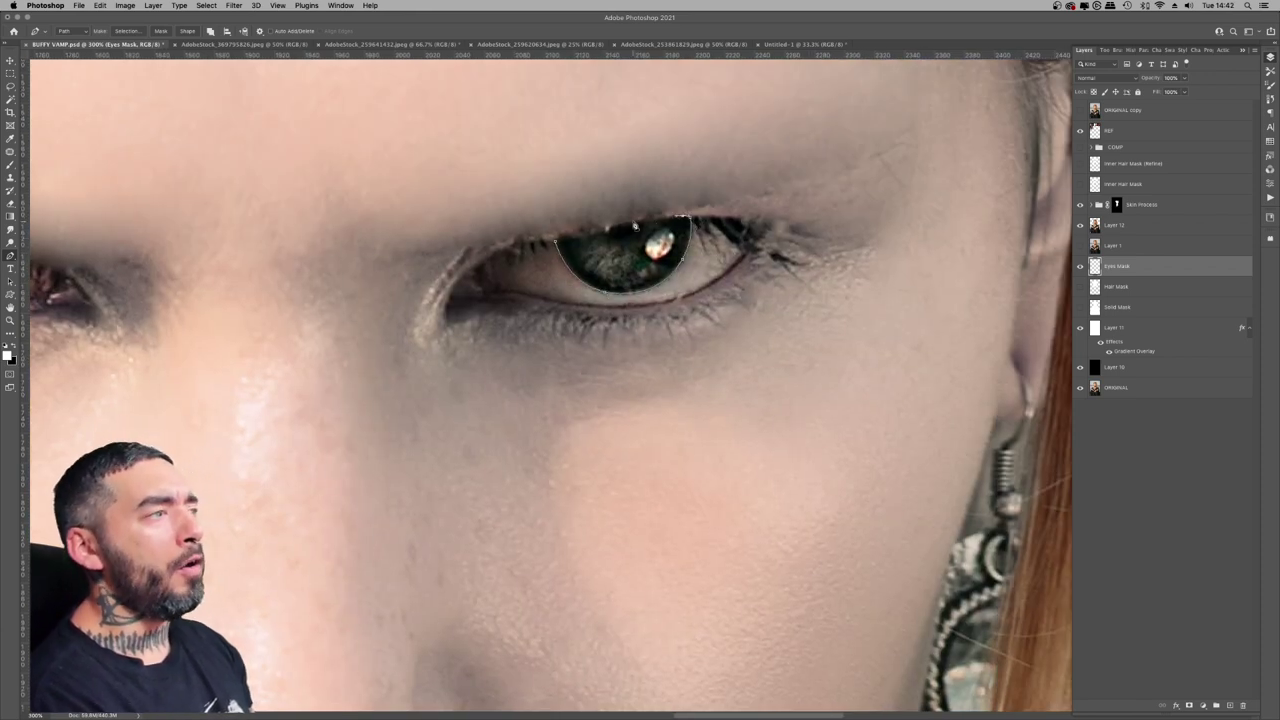
{"action": "right_click", "coordinate": [406, 290]}
{"action": "key", "text": "Escape"}
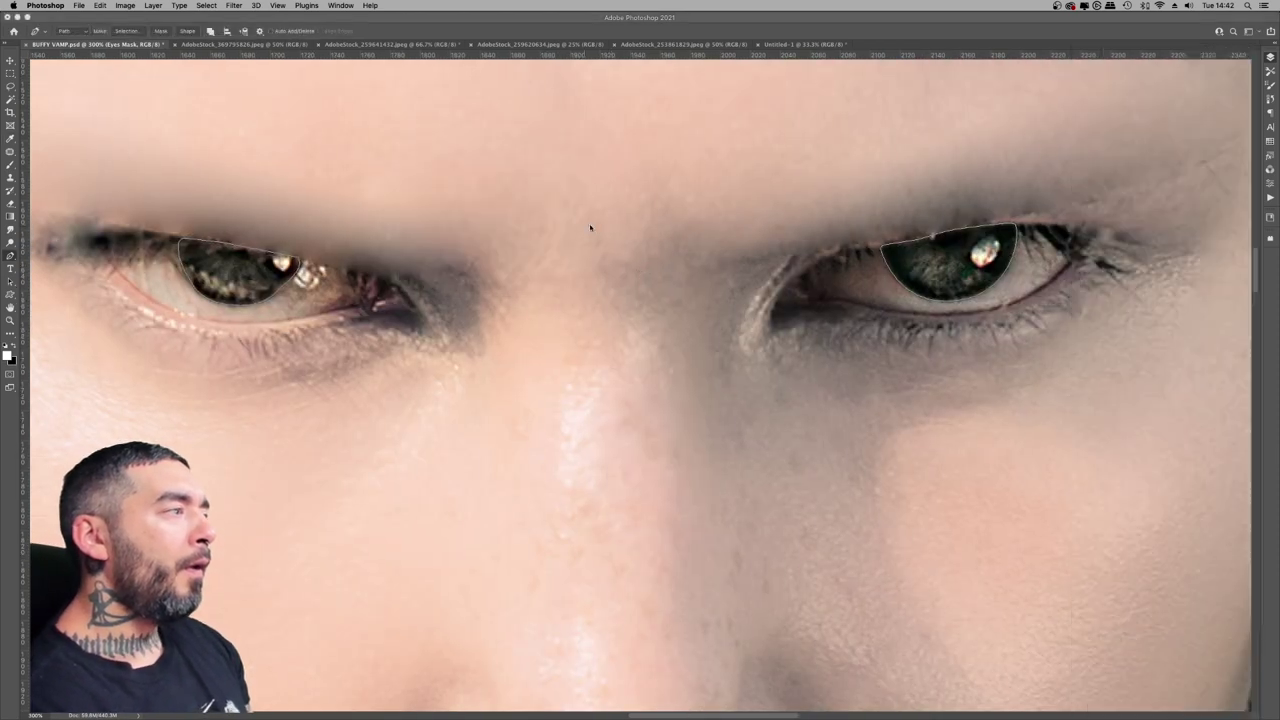
- Convert the paths around both irises into a selection and feather it
{"action": "right_click", "coordinate": [668, 254]}
{"action": "left_click", "coordinate": [700, 297]}
{"action": "left_click", "coordinate": [206, 5]}
{"action": "mouse_move", "coordinate": [213, 159]}
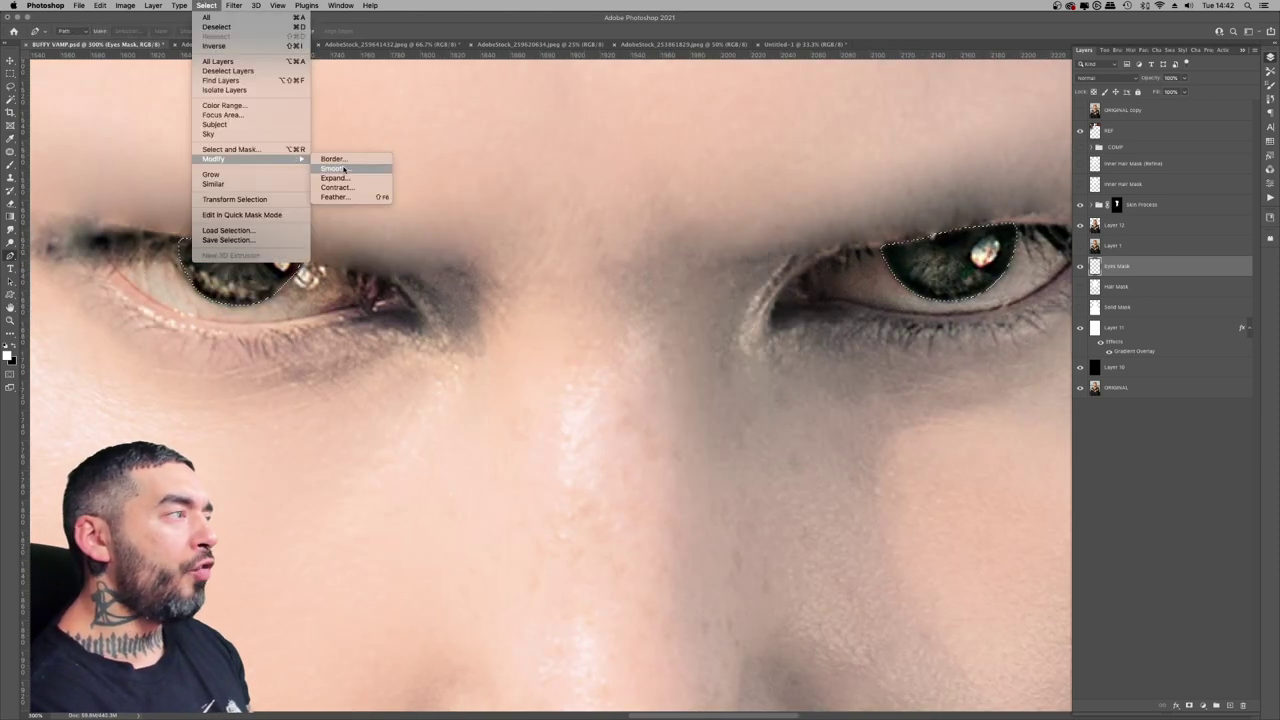
{"action": "left_click", "coordinate": [337, 197]}
{"action": "left_click", "coordinate": [685, 328]}
- Add a Levels adjustment above Layer 12 for the selected irises and strongly brighten its midtones
{"action": "left_click", "coordinate": [1115, 225]}
{"action": "left_click", "coordinate": [1203, 706]}
{"action": "left_click", "coordinate": [1212, 555]}
{"action": "left_click_drag", "start_coordinate": [1169, 154], "coordinate": [1128, 157]}
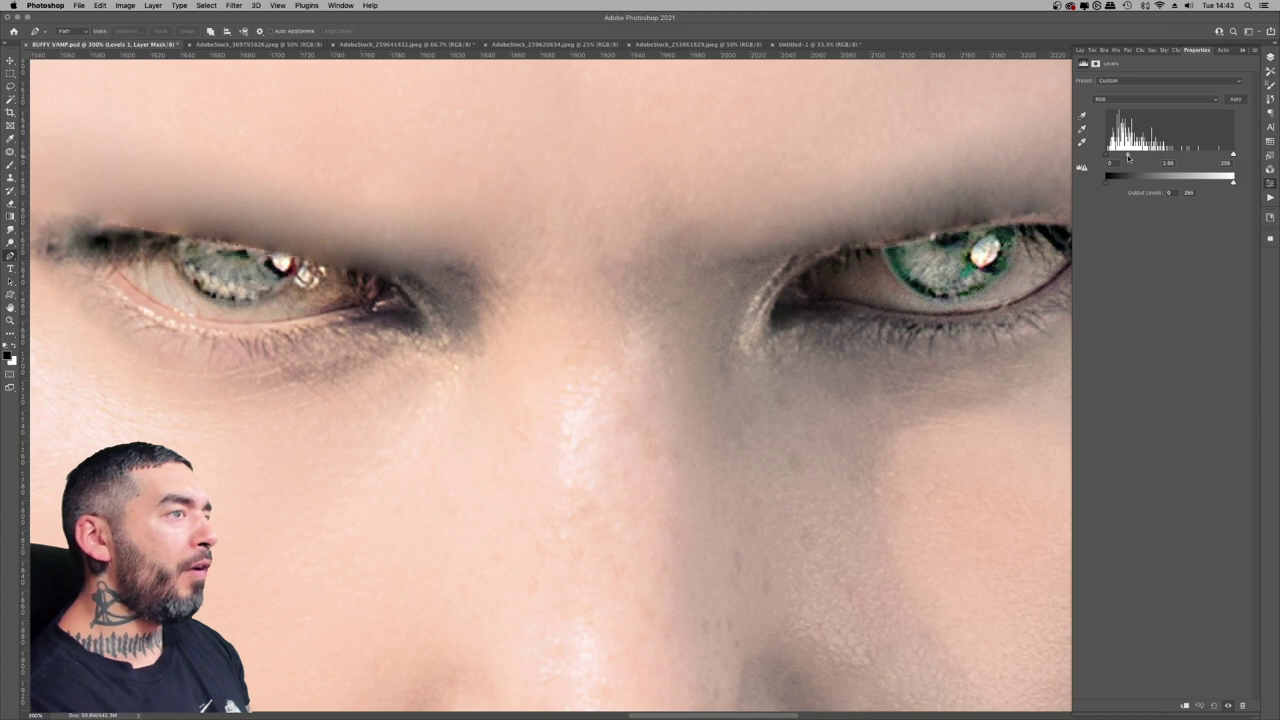
- Paint black with a small soft round brush on the Levels 1 mask to keep the pupils dark
{"action": "left_click", "coordinate": [1270, 57]}
{"action": "key", "text": "b"}
{"action": "right_click", "coordinate": [594, 262]}
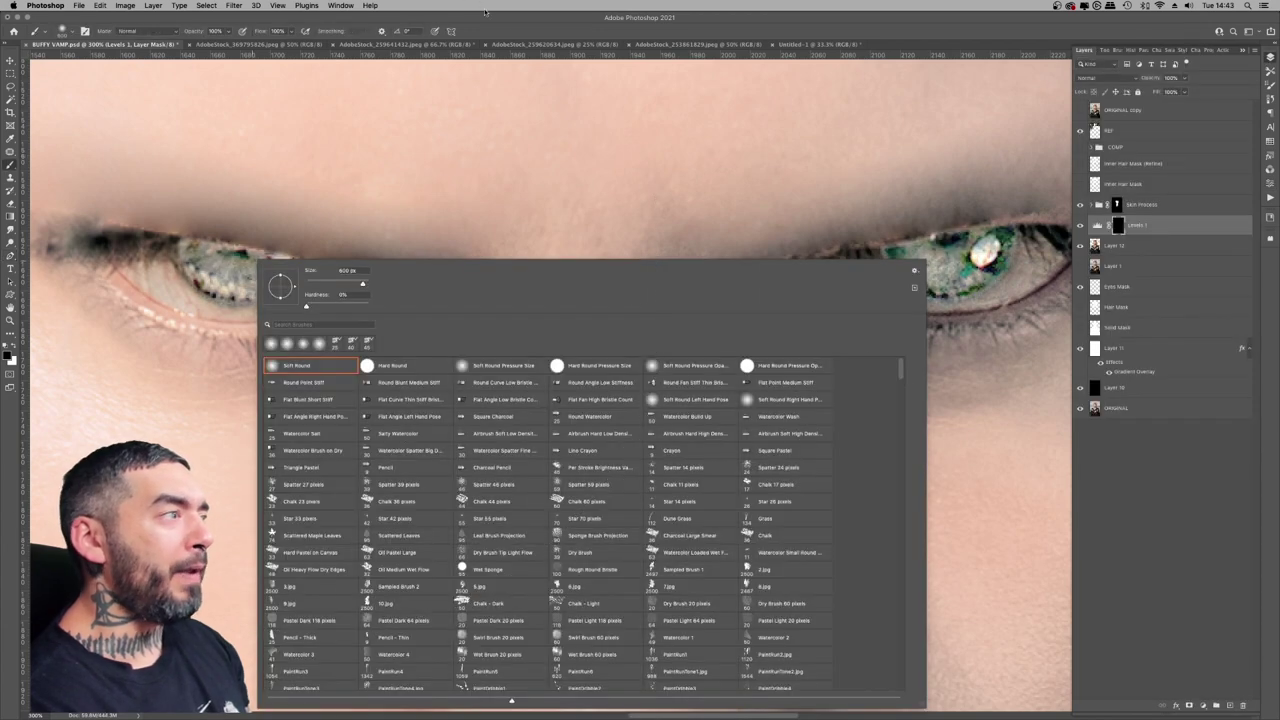
{"action": "left_click", "coordinate": [947, 235]}
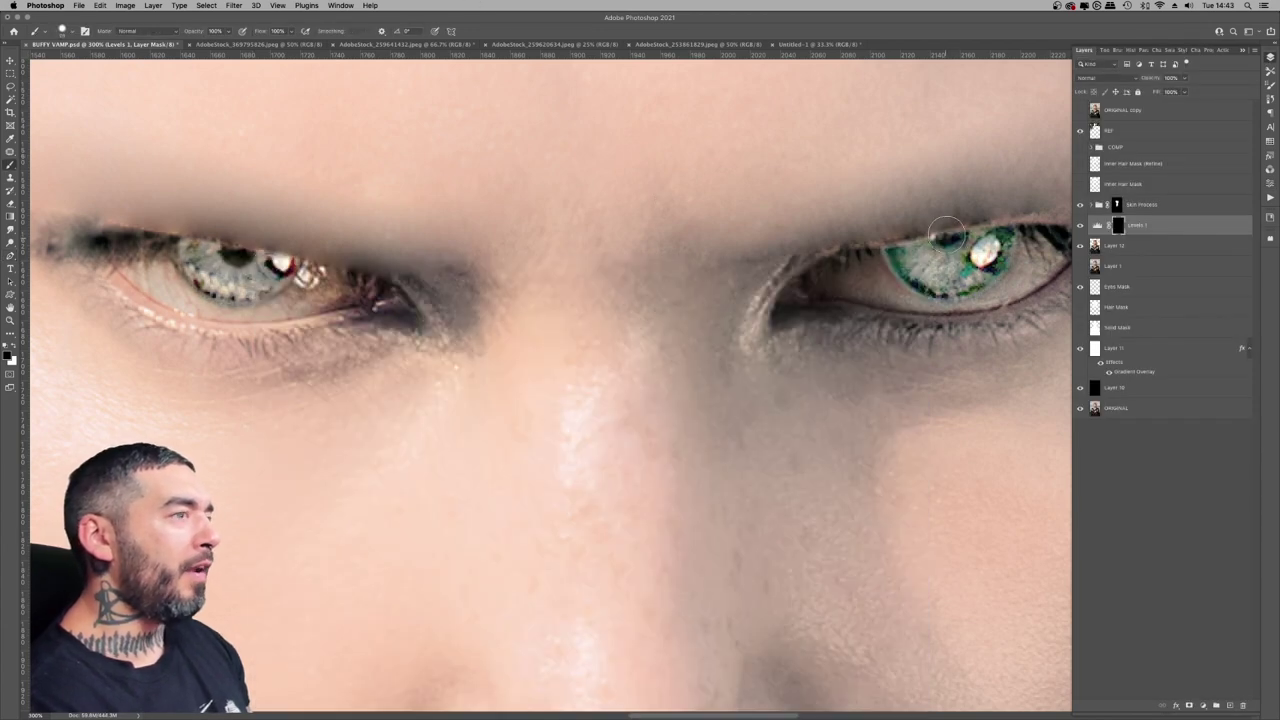
{"action": "right_click", "coordinate": [246, 208]}
{"action": "left_click_drag", "start_coordinate": [321, 239], "coordinate": [346, 240]}
{"action": "left_click", "coordinate": [381, 163]}
{"action": "key", "text": "bracketleft"}
{"action": "key", "text": "bracketleft"}
{"action": "key", "text": "bracketleft"}
{"action": "key", "text": "bracketleft"}
{"action": "key", "text": "bracketleft"}
{"action": "key", "text": "bracketleft"}
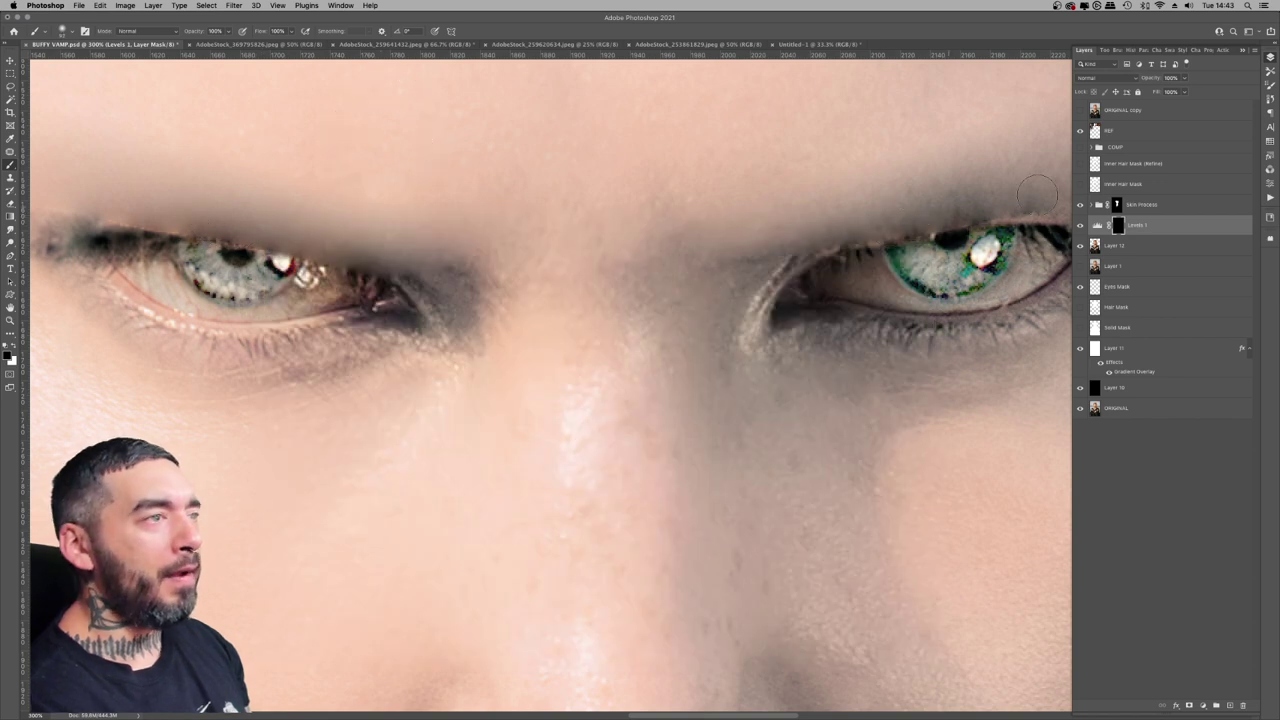
- Try to pick a bright orange as the foreground colour for tinting the eyes
{"action": "key", "text": "z"}
{"action": "key", "text": "super+0"}
{"action": "left_click_drag", "start_coordinate": [520, 246], "coordinate": [578, 247]}
{"action": "double_click", "coordinate": [584, 247]}
{"action": "key", "text": "b"}
{"action": "left_click", "coordinate": [7, 356]}
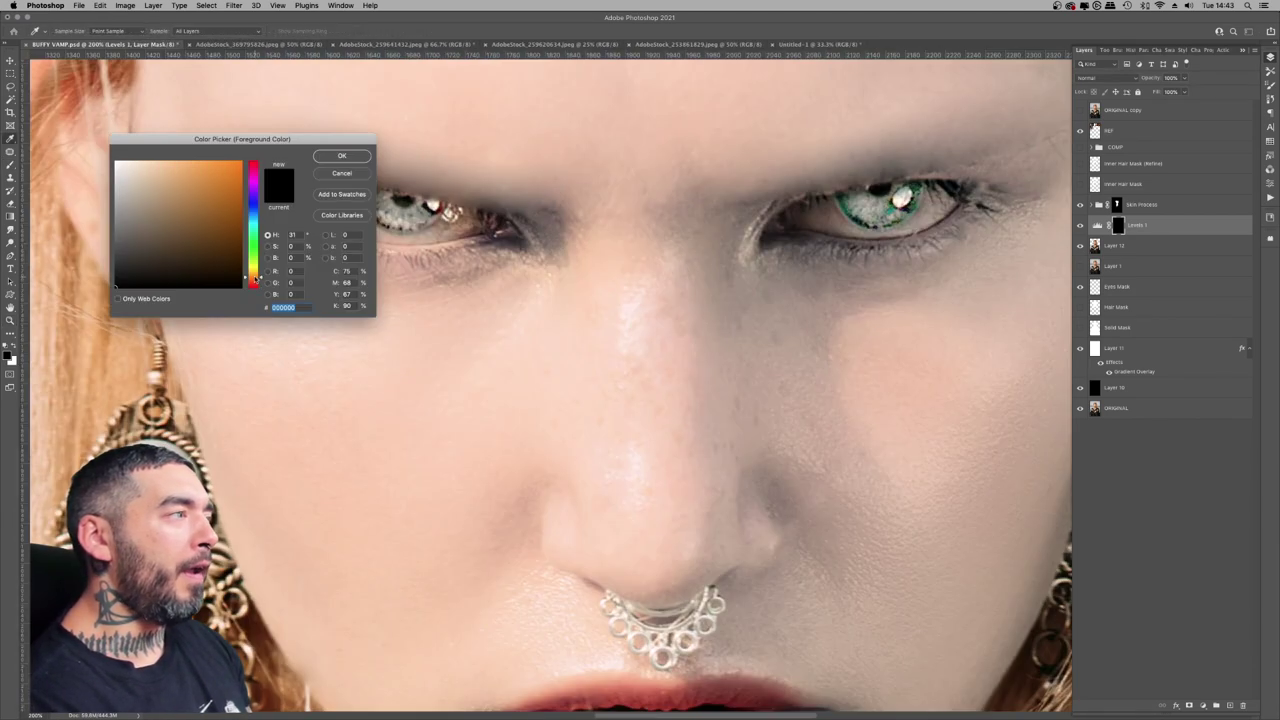
{"action": "left_click", "coordinate": [198, 163]}
{"action": "key", "text": "Return"}
- Load the Levels 1 mask as a selection and fill it with light orange on a new layer
{"action": "left_click", "coordinate": [1114, 227], "text": "super"}
{"action": "key", "text": "super+alt+shift+n"}
{"action": "key", "text": "alt+BackSpace"}
{"action": "key", "text": "super+z"}
{"action": "left_click", "coordinate": [7, 356]}
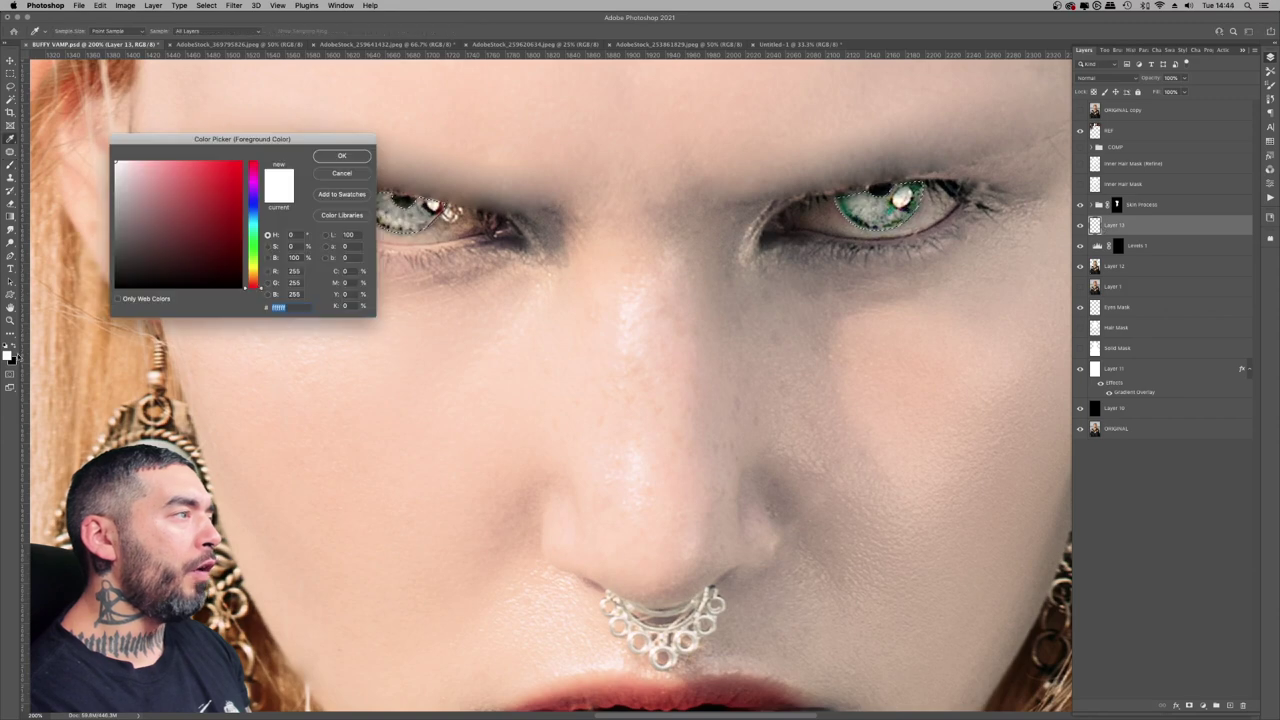
{"action": "left_click", "coordinate": [251, 277]}
{"action": "left_click", "coordinate": [197, 167]}
{"action": "left_click", "coordinate": [343, 155]}
{"action": "key", "text": "alt+BackSpace"}
- Set the orange iris layer's blend mode to Color, deselect and check the eyes up close
{"action": "left_click", "coordinate": [1106, 78]}
{"action": "left_click", "coordinate": [1086, 298]}
{"action": "key", "text": "super+d"}
{"action": "key", "text": "z"}
{"action": "key", "text": "super+0"}
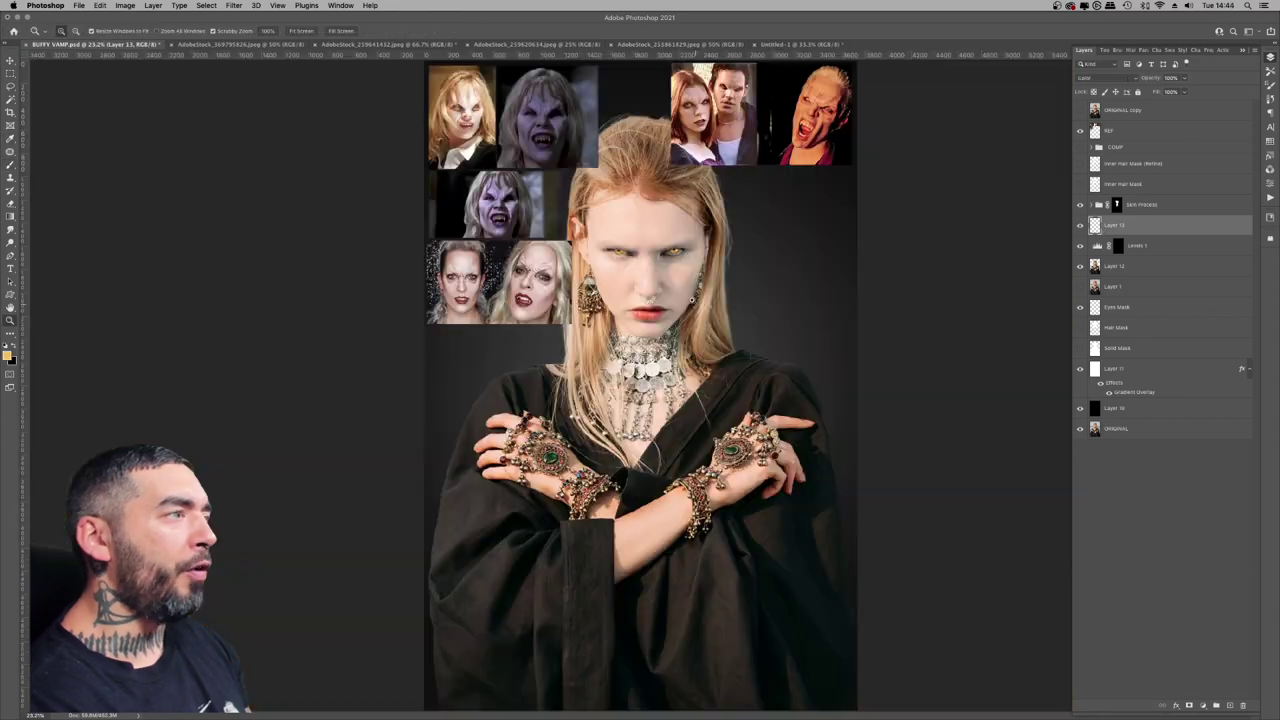
{"action": "left_click_drag", "start_coordinate": [668, 248], "coordinate": [740, 248]}
{"action": "left_click", "coordinate": [659, 261]}
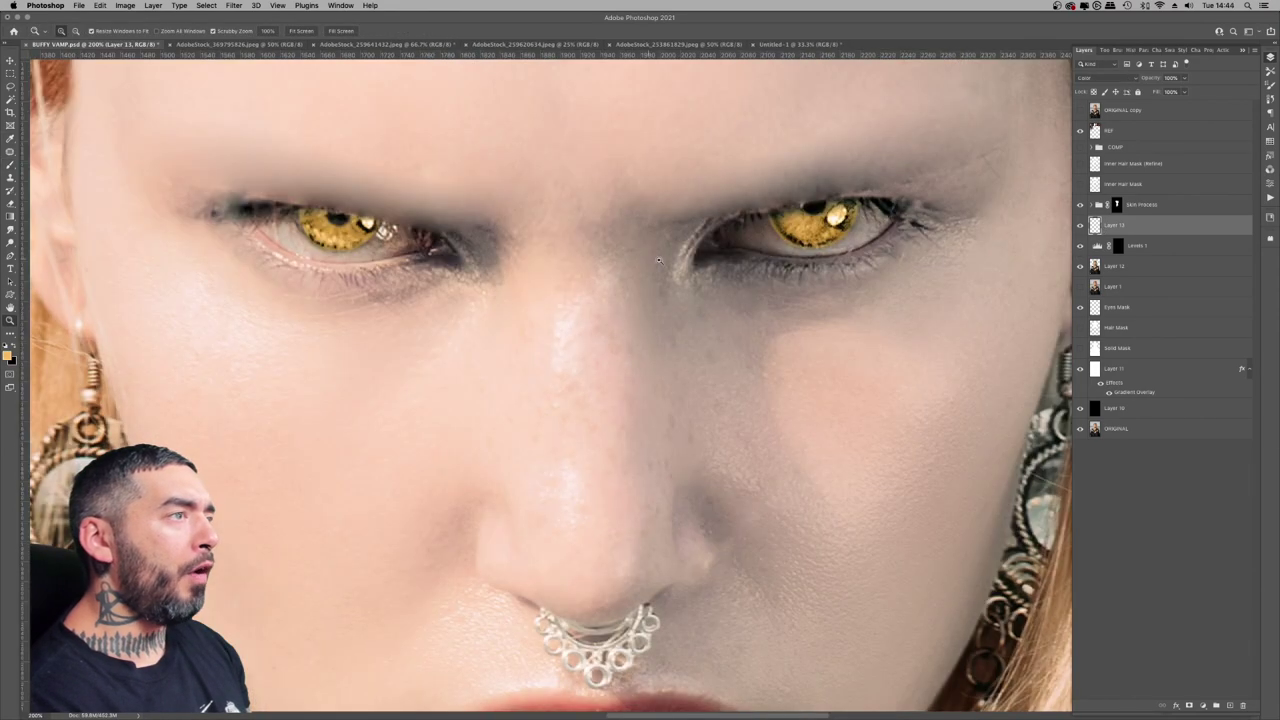
- Select the Levels 1 mask, hide the REF layer and review the yellow eyes on the whole portrait
{"action": "left_click", "coordinate": [11, 229]}
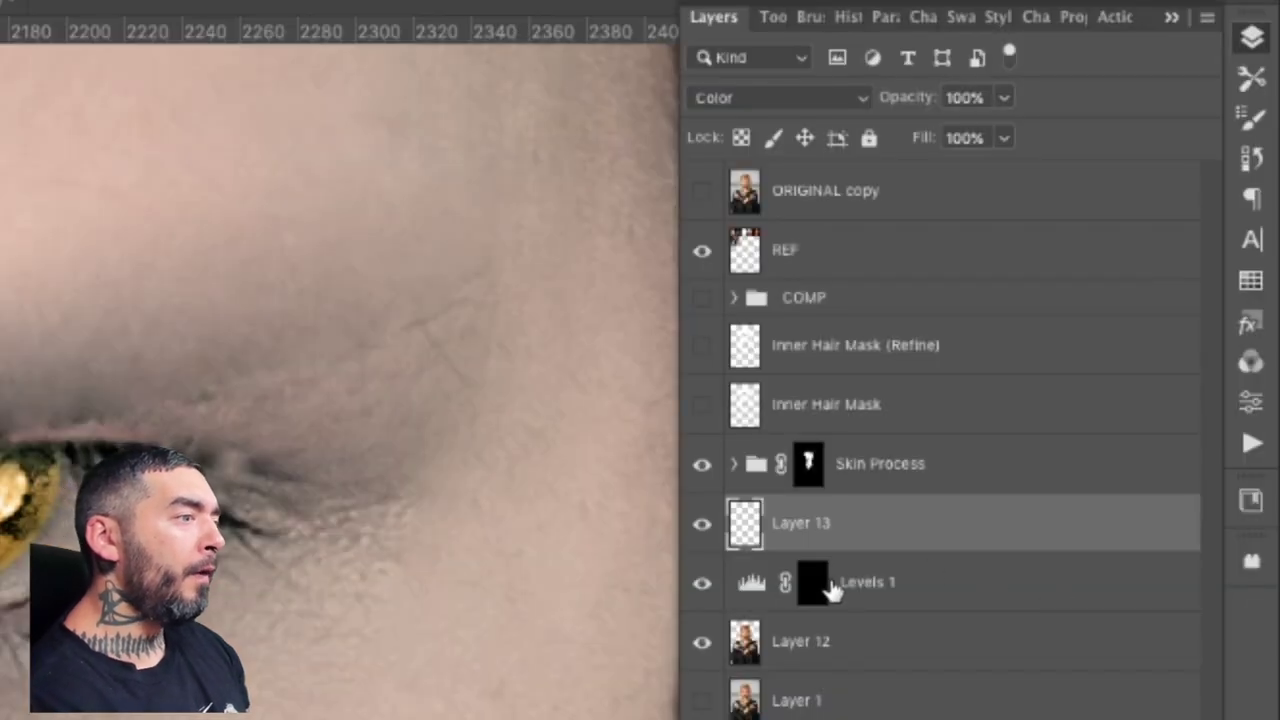
{"action": "left_click", "coordinate": [1120, 246]}
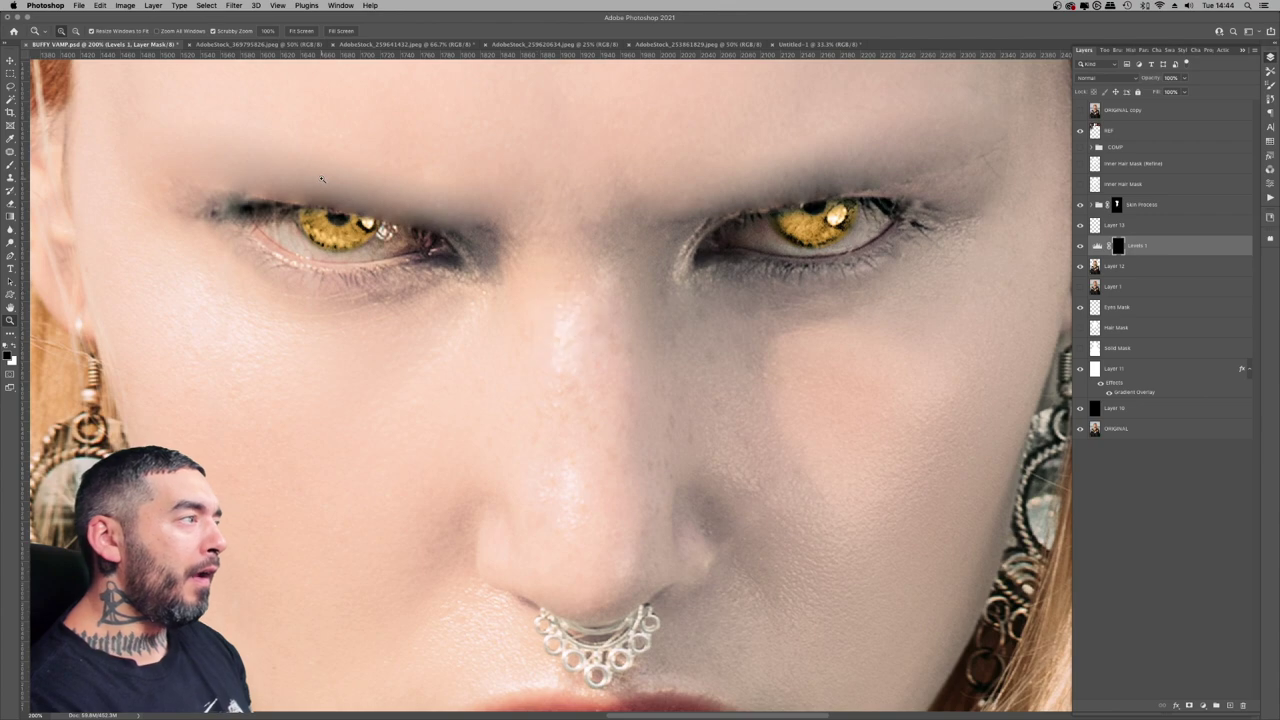
{"action": "key", "text": "z"}
{"action": "right_click", "coordinate": [657, 296]}
{"action": "left_click", "coordinate": [662, 301]}
{"action": "left_click_drag", "start_coordinate": [659, 299], "coordinate": [745, 299]}
{"action": "key", "text": "super+0"}
{"action": "left_click", "coordinate": [1079, 132]}
{"action": "left_click_drag", "start_coordinate": [647, 282], "coordinate": [690, 275]}
{"action": "right_click", "coordinate": [662, 240]}
{"action": "left_click", "coordinate": [668, 247]}
{"action": "right_click", "coordinate": [680, 201]}
{"action": "left_click", "coordinate": [706, 258]}
{"action": "left_click", "coordinate": [674, 290]}
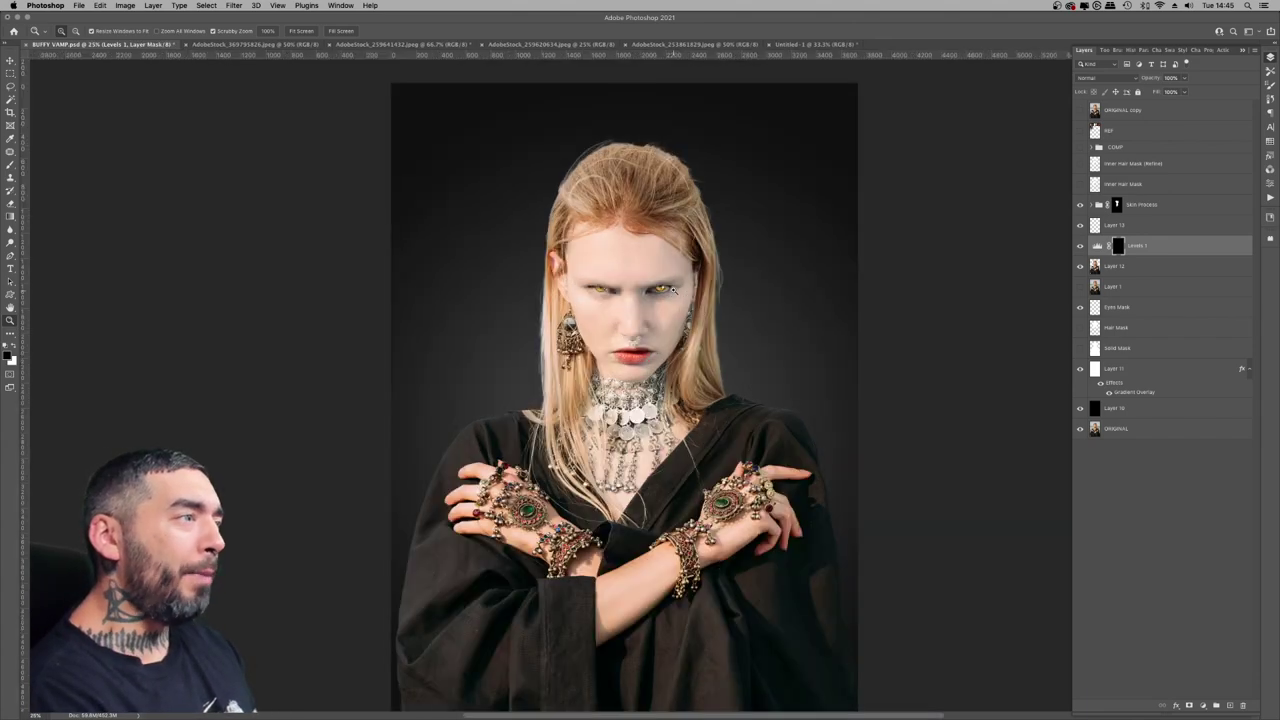
- Lasso the wrinkled brow area in the goblin photo and paste it into the BUFFY VAMP.psd portrait
{"action": "left_click", "coordinate": [240, 44]}
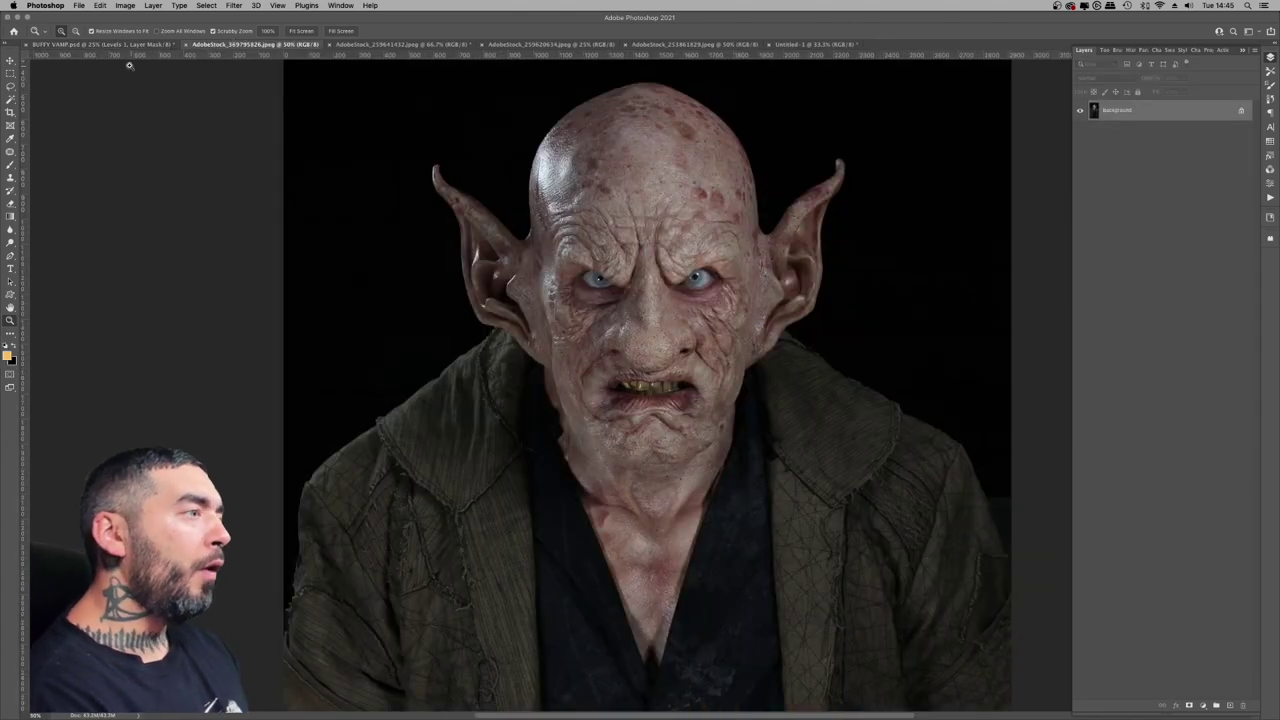
{"action": "key", "text": "l"}
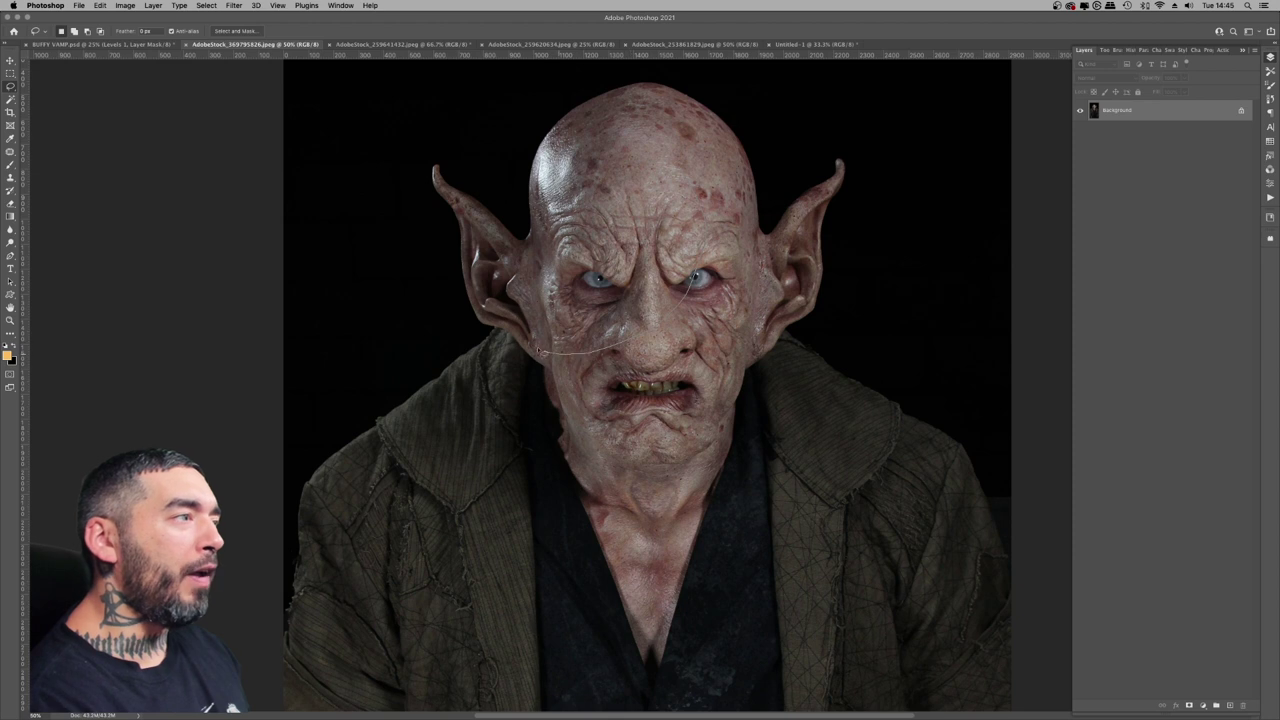
{"action": "left_click", "coordinate": [148, 45]}
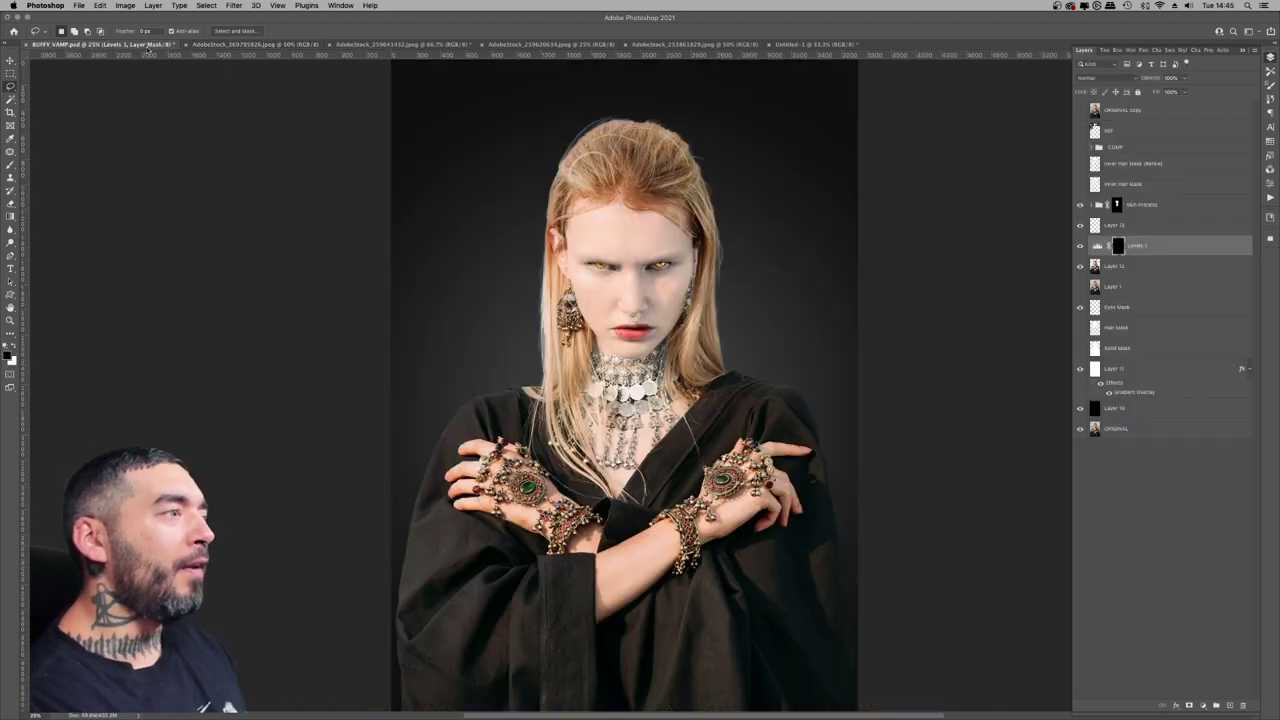
{"action": "key", "text": "ctrl+v"}
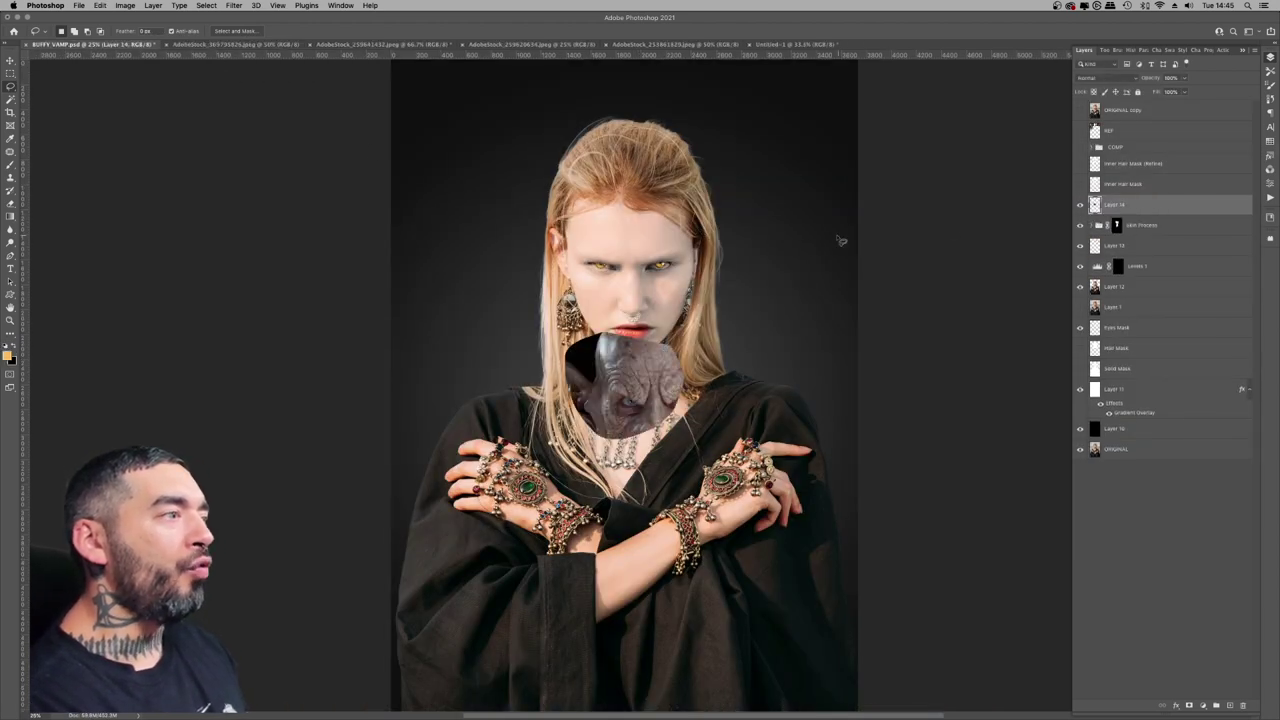
- Move the pasted goblin brow over the model's face and scale it to about 137%
{"action": "key", "text": "v"}
{"action": "mouse_move", "coordinate": [668, 377]}
{"action": "left_mouse_down"}
{"action": "mouse_move", "coordinate": [630, 215]}
{"action": "mouse_move", "coordinate": [646, 237]}
{"action": "left_mouse_up"}
{"action": "key", "text": "ctrl+t"}
{"action": "left_click_drag", "start_coordinate": [538, 188], "coordinate": [502, 133]}
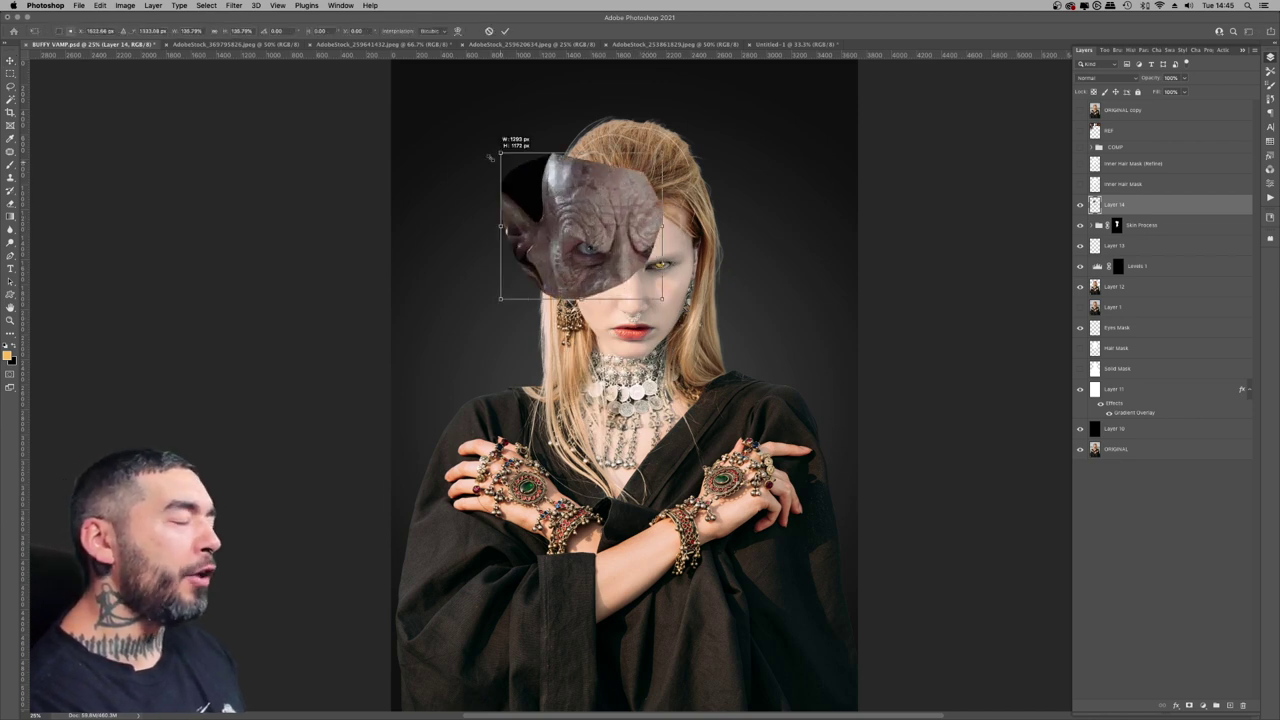
{"action": "left_click_drag", "start_coordinate": [631, 194], "coordinate": [643, 223]}
- Lower Layer 14's opacity to align the goblin brow with the model's eye, apply the transform and restore 100% opacity
{"action": "left_click_drag", "start_coordinate": [1184, 78], "coordinate": [1163, 90]}
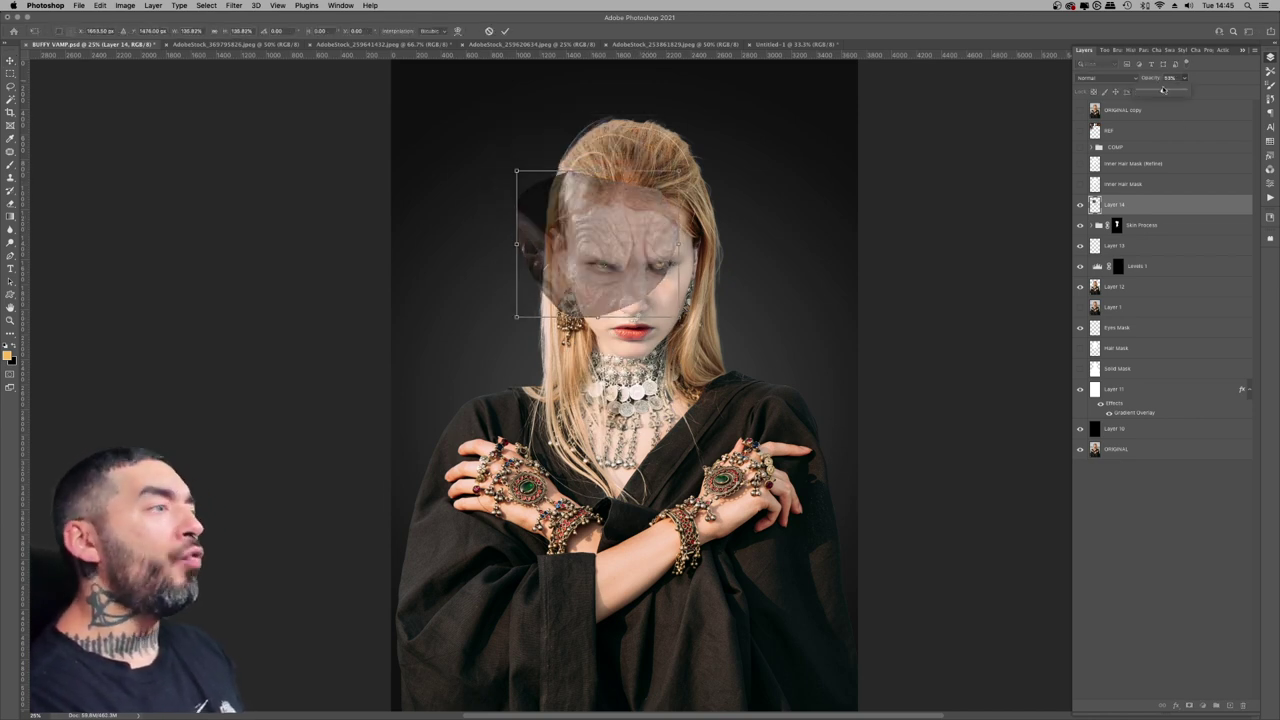
{"action": "key", "text": "super+plus"}
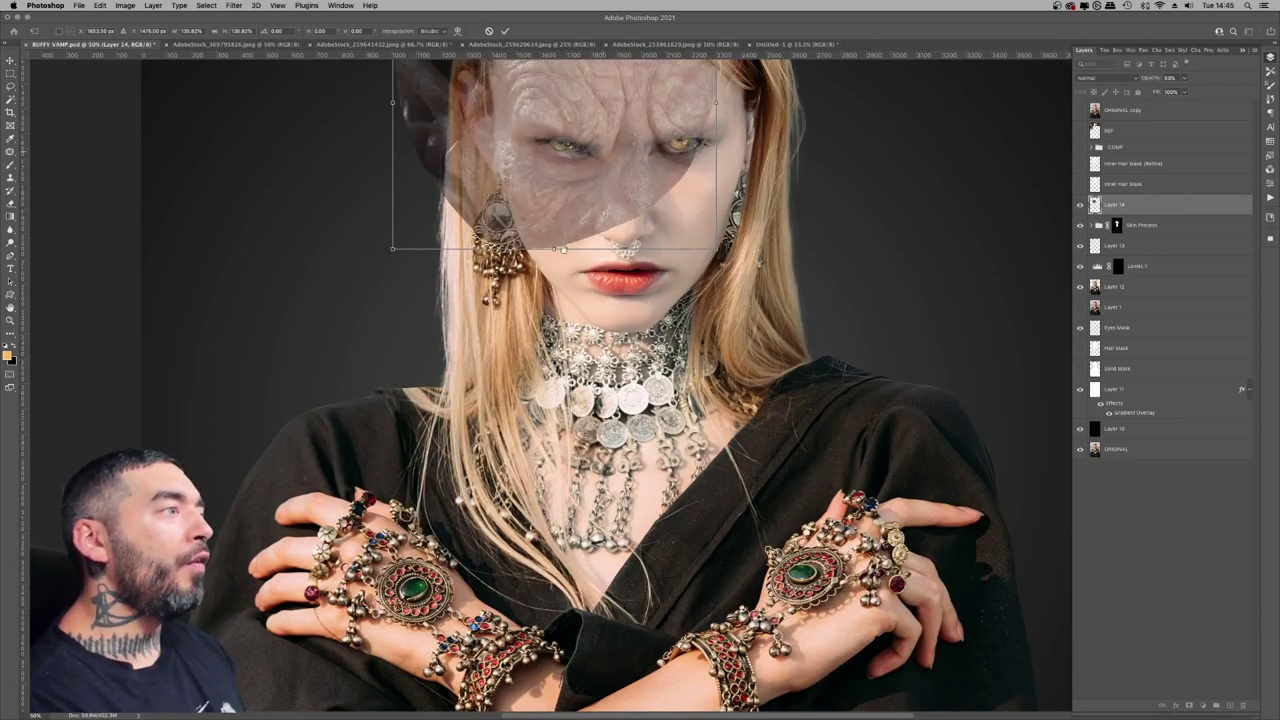
{"action": "left_click_drag", "start_coordinate": [564, 250], "coordinate": [520, 297]}
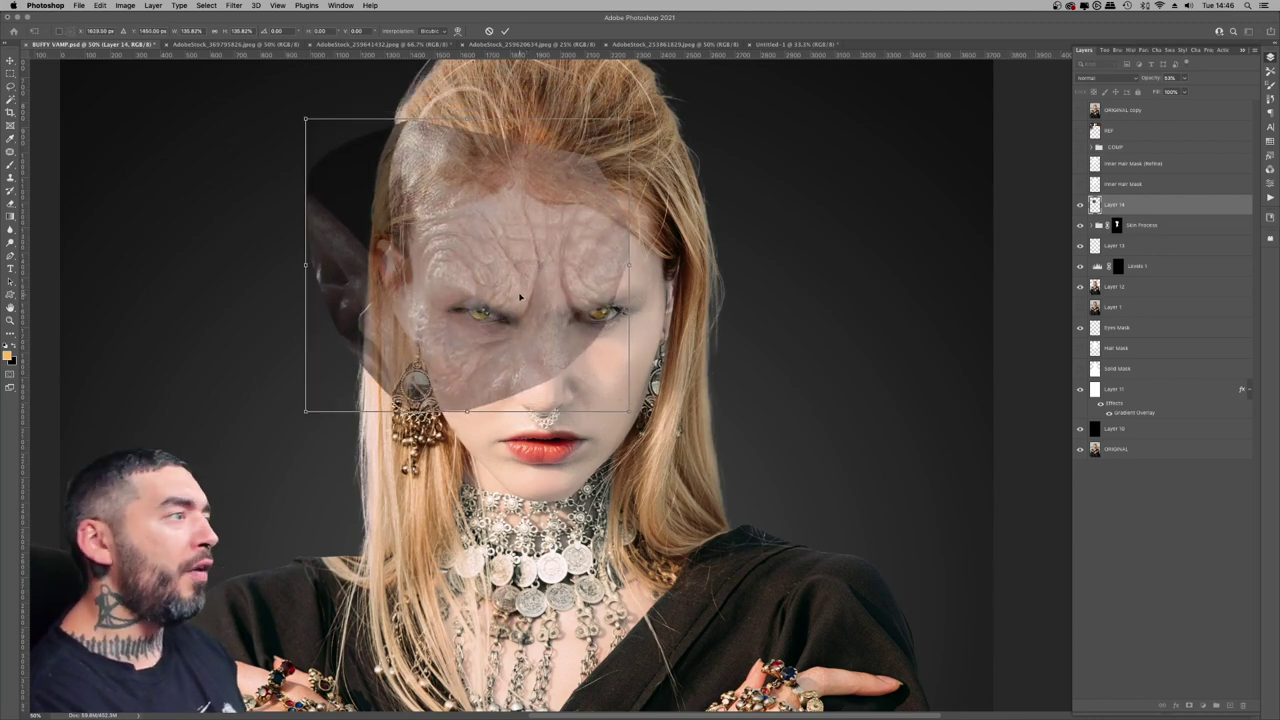
{"action": "key", "text": "Return"}
{"action": "left_click_drag", "start_coordinate": [1193, 91], "coordinate": [1212, 91]}
- Trace a Pen path along the lower edge of the goblin's brow fold and around the raised forehead wrinkles
{"action": "key", "text": "super+plus"}
{"action": "key", "text": "super+plus"}
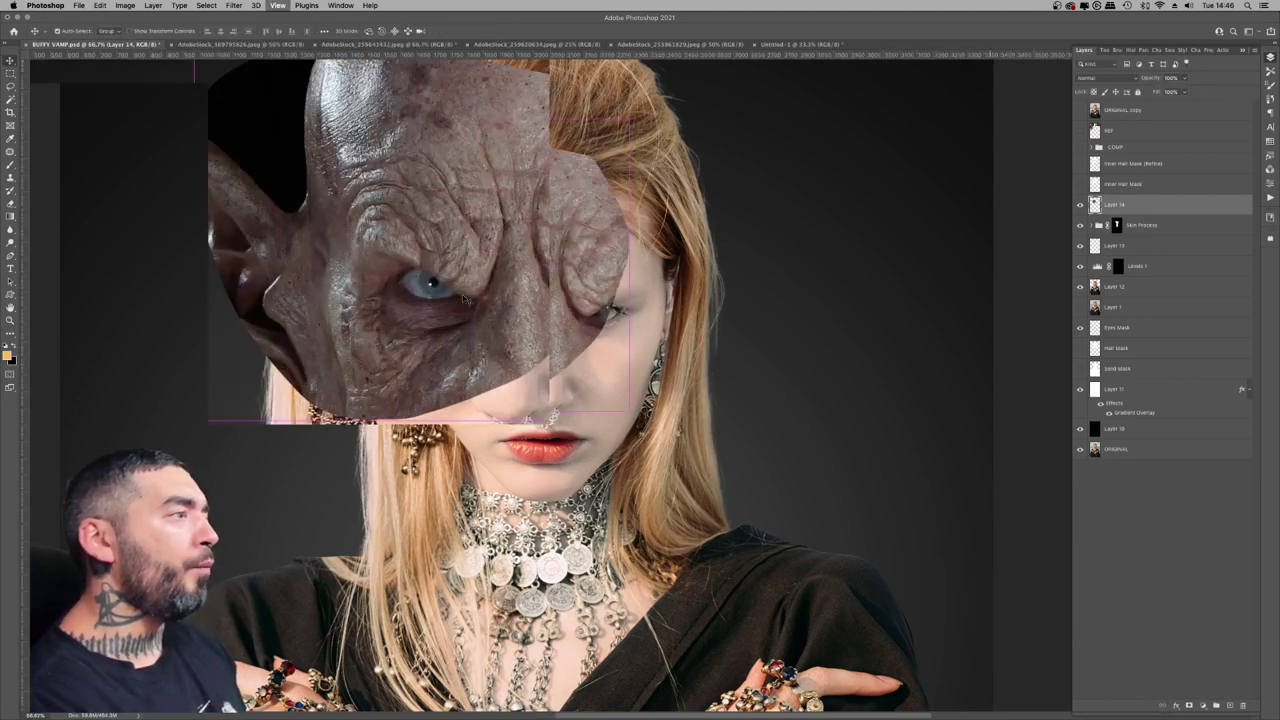
{"action": "key", "text": "p"}
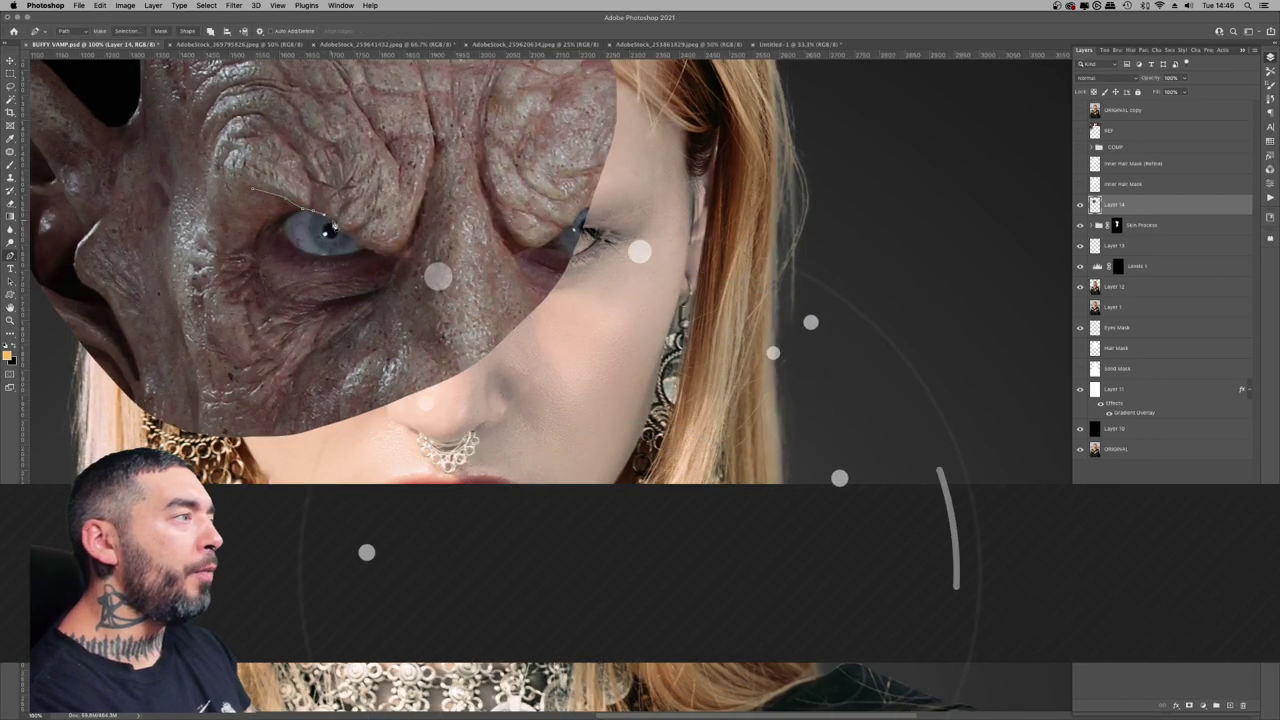
{"action": "left_click_drag", "start_coordinate": [341, 230], "coordinate": [350, 235]}
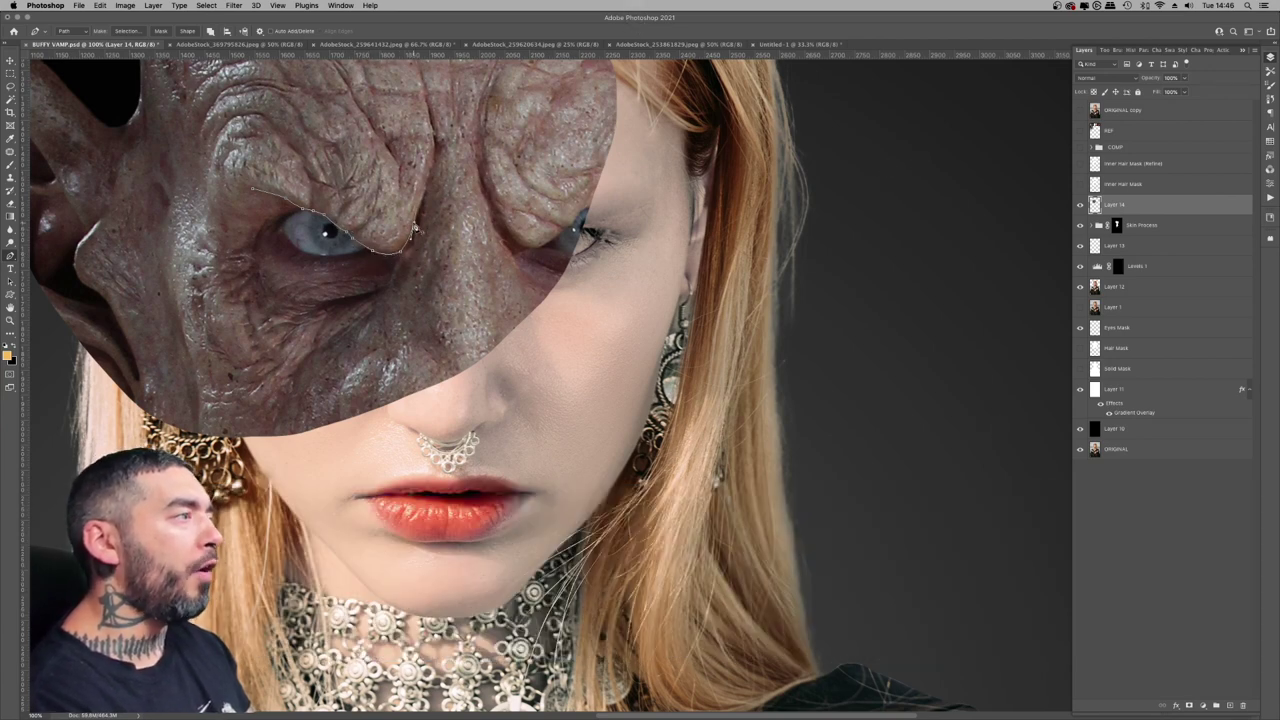
{"action": "left_click", "coordinate": [436, 147]}
{"action": "left_click_drag", "start_coordinate": [477, 157], "coordinate": [562, 274]}
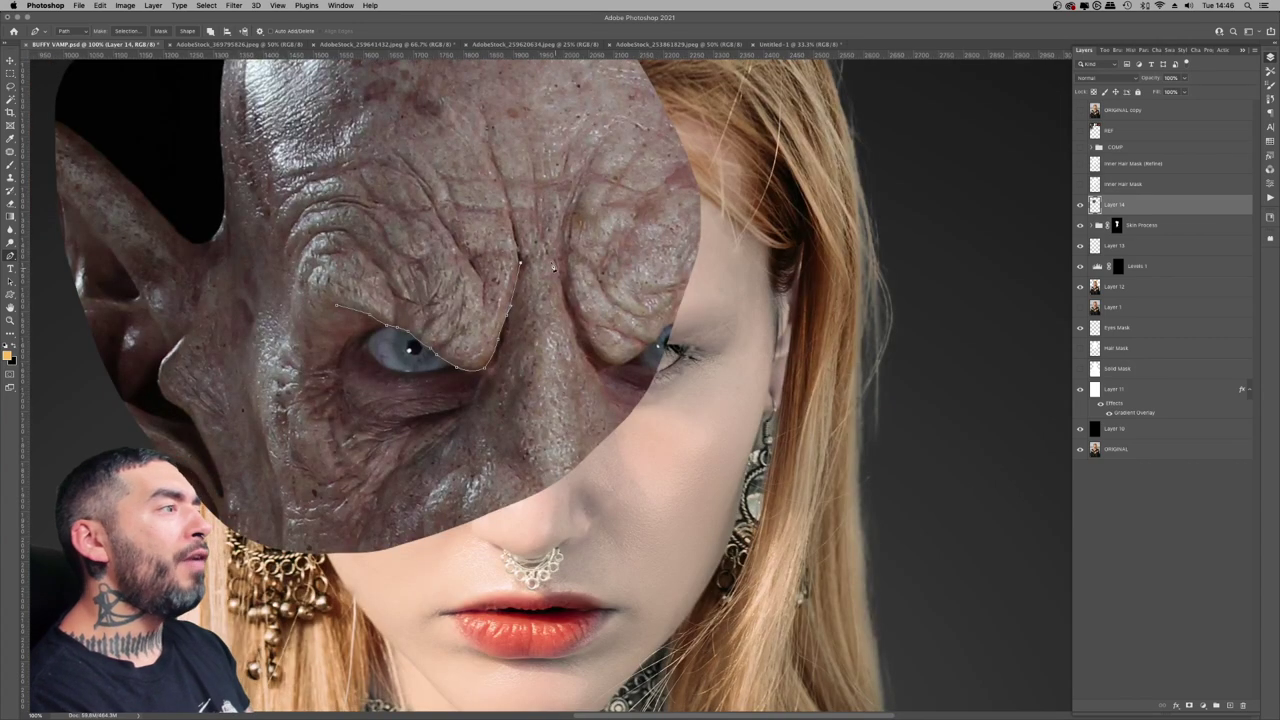
{"action": "key", "text": "super+minus"}
{"action": "key", "text": "super+minus"}
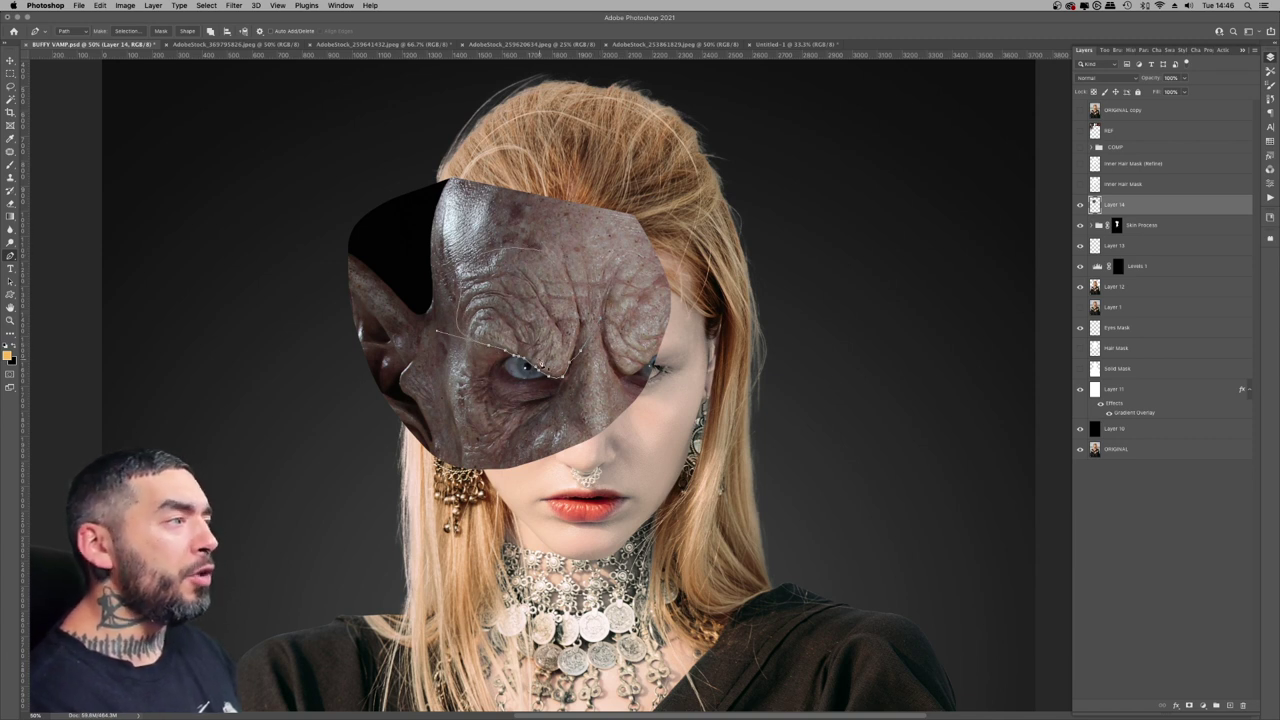
{"action": "right_click", "coordinate": [514, 292]}
{"action": "left_click", "coordinate": [563, 342]}
{"action": "left_click", "coordinate": [603, 160]}
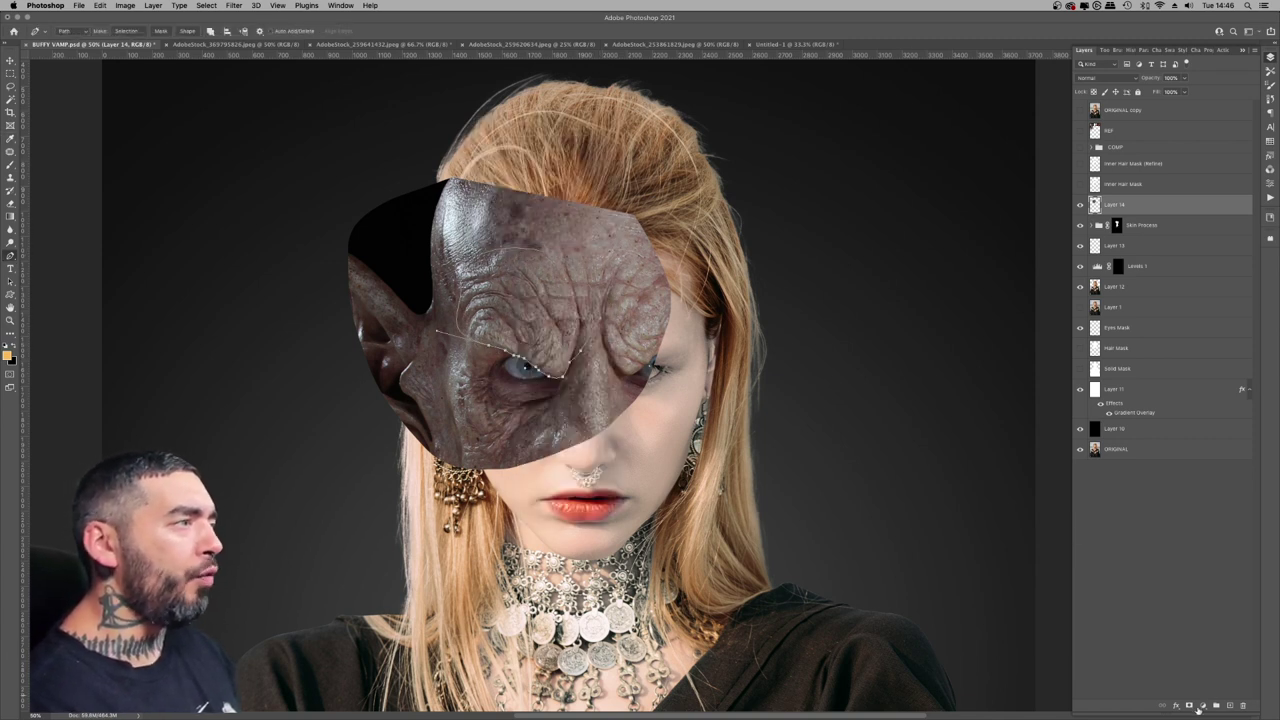
- Add a layer mask to Layer 14, convert the brow path into a selection and invert it
{"action": "left_click", "coordinate": [1190, 705]}
{"action": "right_click", "coordinate": [540, 279]}
{"action": "left_click", "coordinate": [589, 327]}
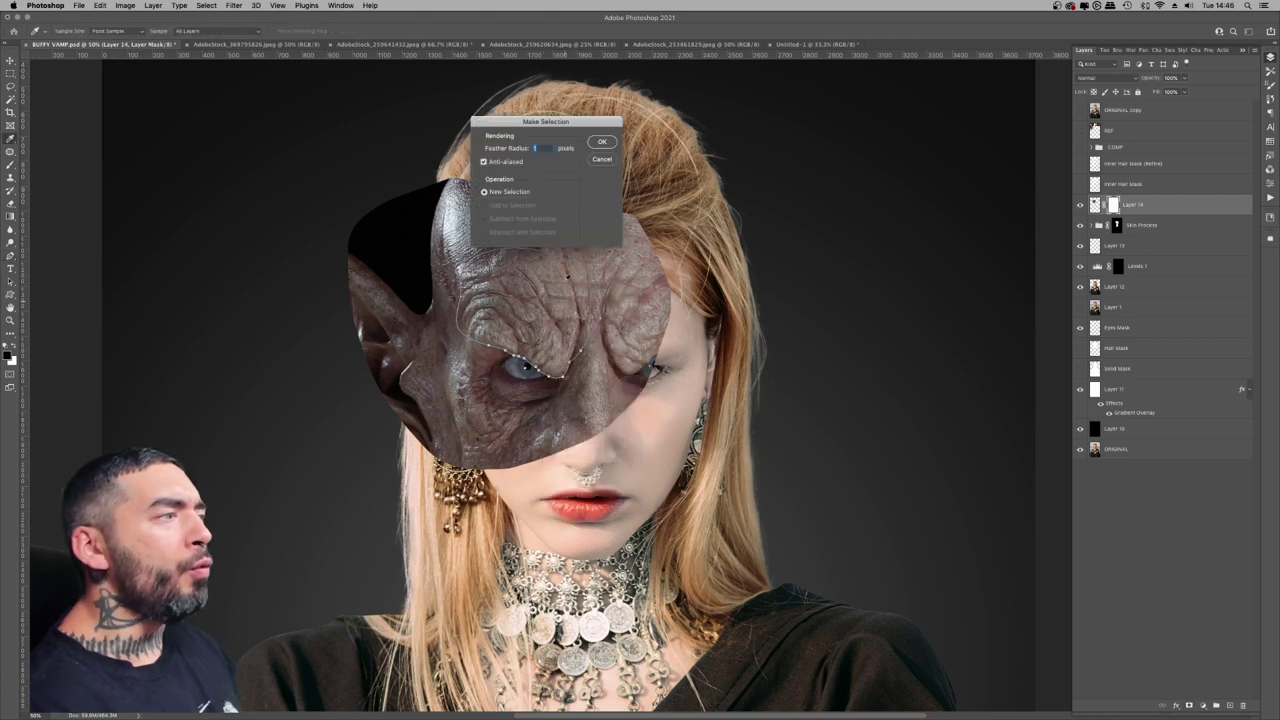
{"action": "left_click", "coordinate": [605, 141]}
{"action": "key", "text": "ctrl+shift+i"}
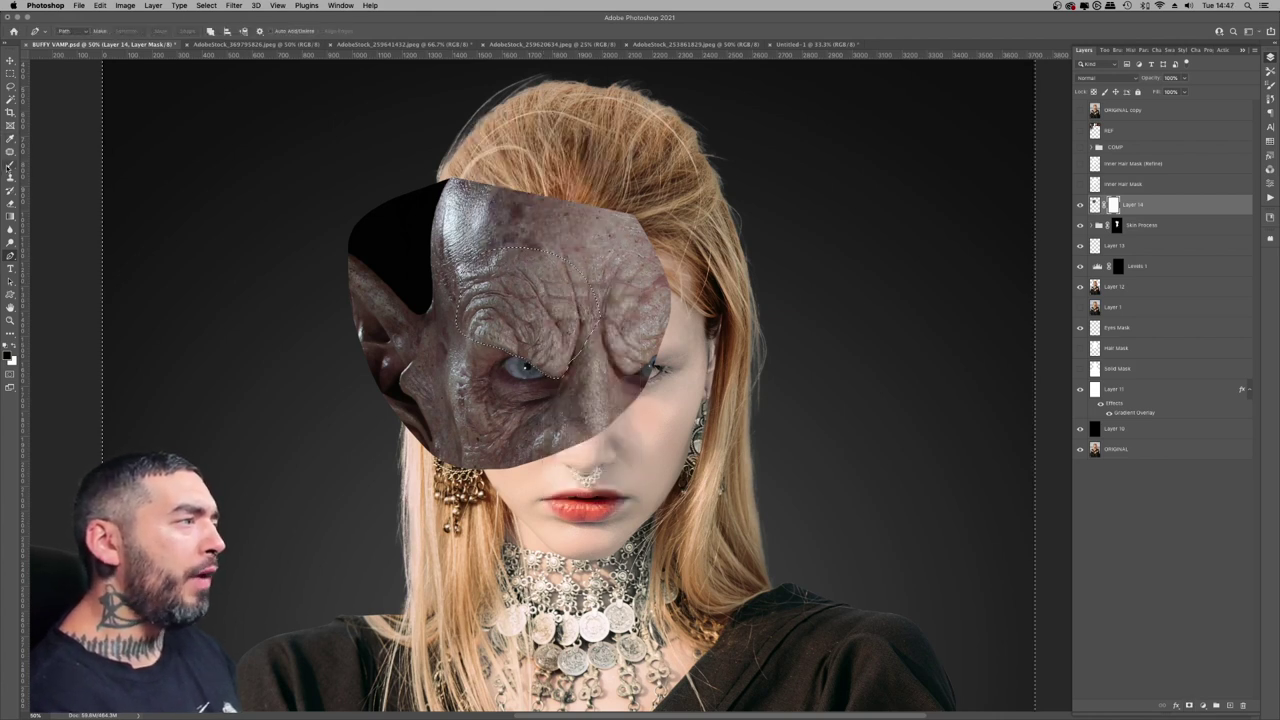
- Paint black on Layer 14's mask to hide the goblin's eye, cheek and ear below the brow
{"action": "key", "text": "b"}
{"action": "mouse_move", "coordinate": [495, 376]}
{"action": "left_mouse_down"}
{"action": "mouse_move", "coordinate": [531, 382]}
{"action": "mouse_move", "coordinate": [500, 385]}
{"action": "left_mouse_up"}
{"action": "key", "text": "bracketright"}
{"action": "key", "text": "bracketright"}
{"action": "key", "text": "bracketright"}
{"action": "key", "text": "bracketright"}
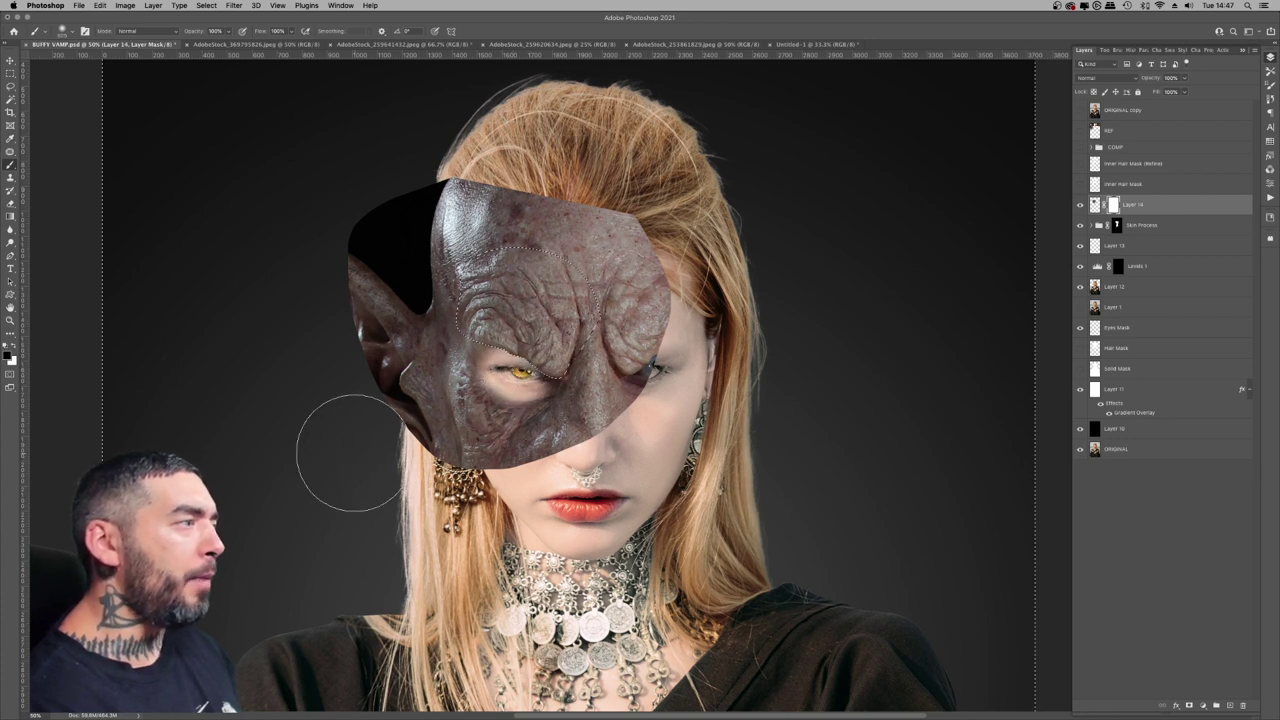
{"action": "mouse_move", "coordinate": [337, 400]}
{"action": "left_mouse_down"}
{"action": "mouse_move", "coordinate": [362, 330]}
{"action": "mouse_move", "coordinate": [380, 440]}
{"action": "mouse_move", "coordinate": [510, 430]}
{"action": "mouse_move", "coordinate": [563, 443]}
{"action": "mouse_move", "coordinate": [540, 390]}
{"action": "mouse_move", "coordinate": [480, 385]}
{"action": "mouse_move", "coordinate": [430, 405]}
{"action": "mouse_move", "coordinate": [409, 346]}
{"action": "mouse_move", "coordinate": [440, 361]}
{"action": "left_mouse_up"}
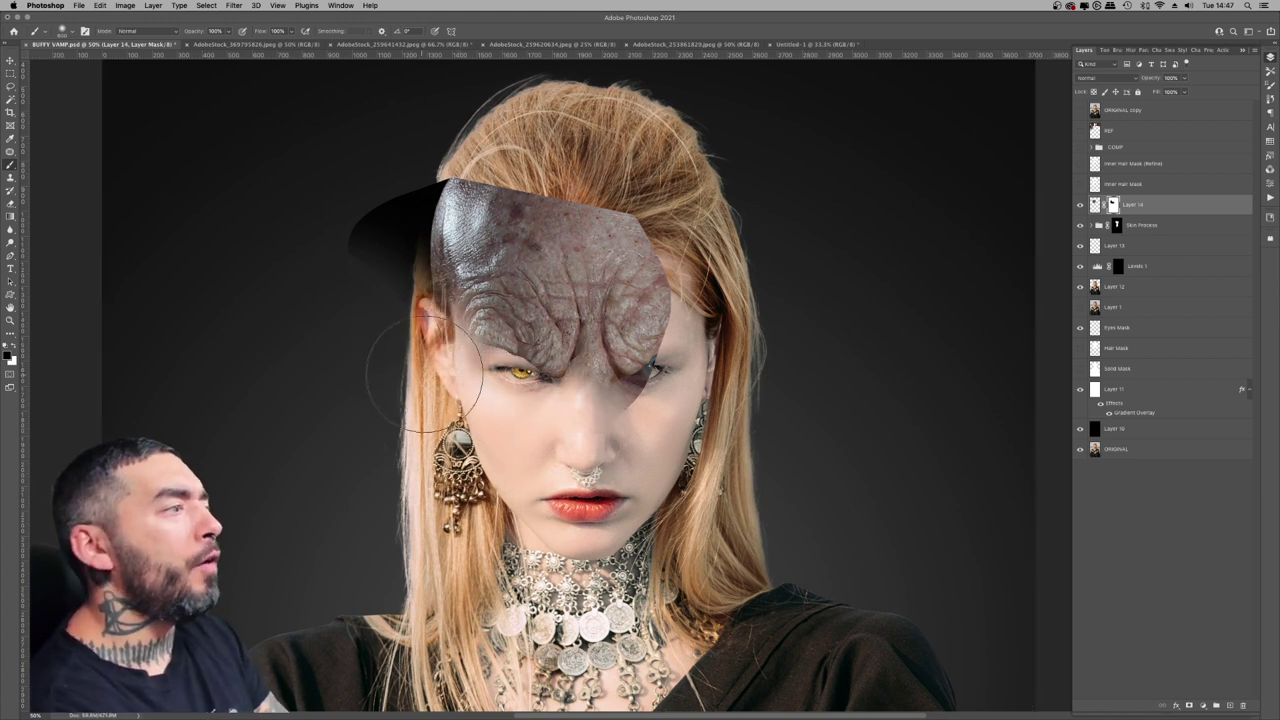
- Mask out the remaining goblin forehead, nose bridge and dark background, leaving only the wrinkled brow over one eye
{"action": "key", "text": "bracketleft"}
{"action": "key", "text": "bracketleft"}
{"action": "key", "text": "bracketleft"}
{"action": "key", "text": "bracketleft"}
{"action": "key", "text": "bracketright"}
{"action": "key", "text": "bracketright"}
{"action": "key", "text": "bracketright"}
{"action": "key", "text": "bracketright"}
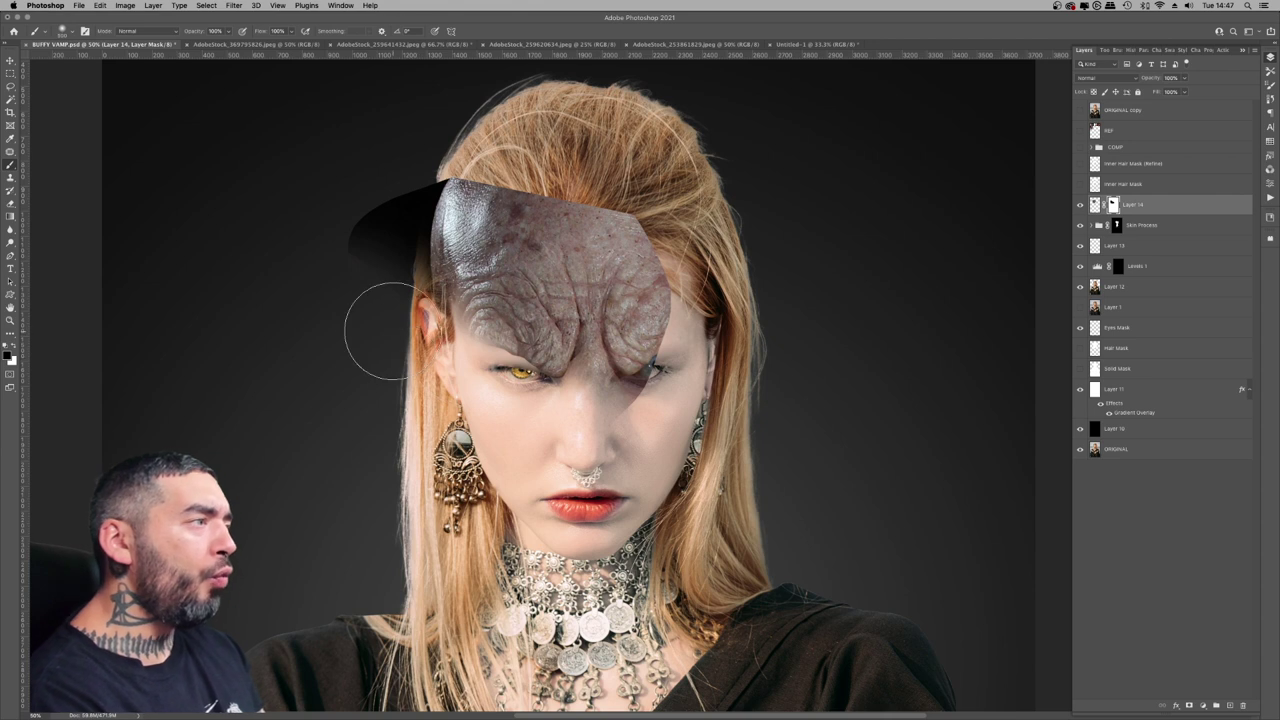
{"action": "mouse_move", "coordinate": [380, 323]}
{"action": "left_mouse_down"}
{"action": "mouse_move", "coordinate": [374, 230]}
{"action": "mouse_move", "coordinate": [376, 256]}
{"action": "mouse_move", "coordinate": [471, 136]}
{"action": "mouse_move", "coordinate": [596, 215]}
{"action": "mouse_move", "coordinate": [631, 205]}
{"action": "mouse_move", "coordinate": [693, 268]}
{"action": "mouse_move", "coordinate": [716, 390]}
{"action": "mouse_move", "coordinate": [671, 370]}
{"action": "mouse_move", "coordinate": [646, 440]}
{"action": "mouse_move", "coordinate": [676, 345]}
{"action": "mouse_move", "coordinate": [705, 330]}
{"action": "left_mouse_up"}
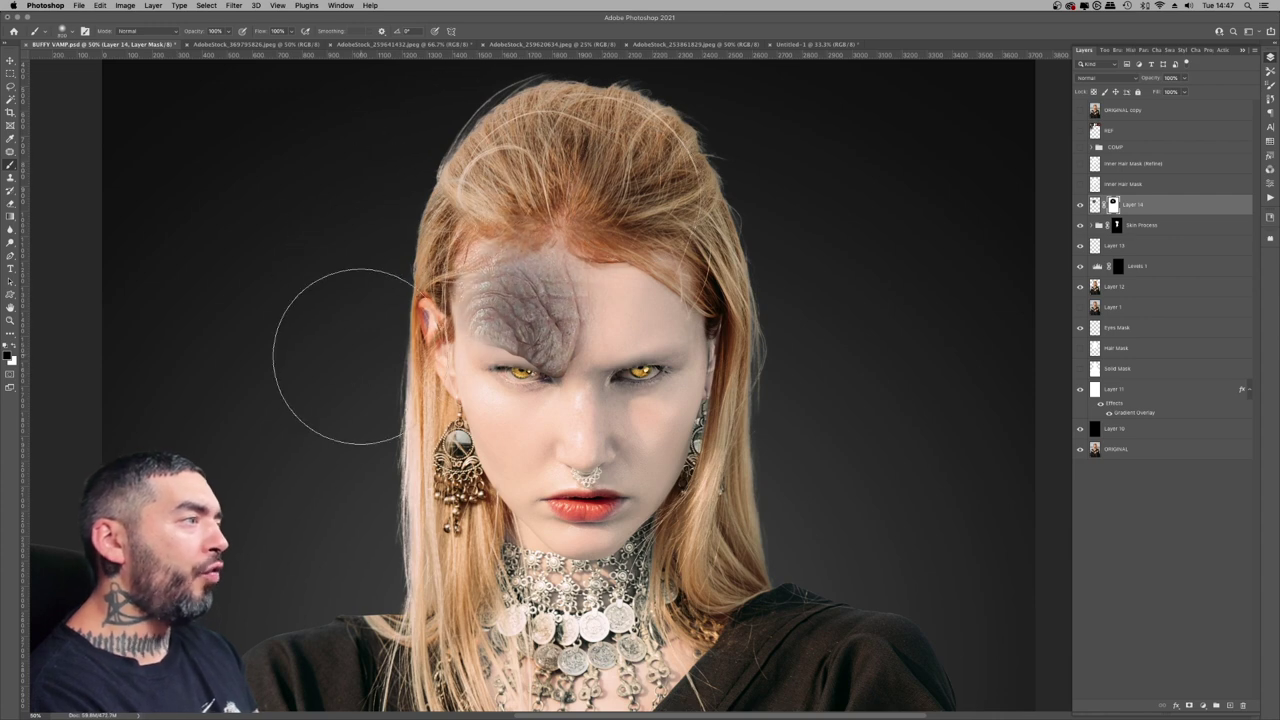
- Move the masked brow piece slightly down and toward the bridge of the nose
{"action": "left_click", "coordinate": [11, 320]}
{"action": "key", "text": "super+minus"}
{"action": "key", "text": "super+minus"}
{"action": "key", "text": "super+minus"}
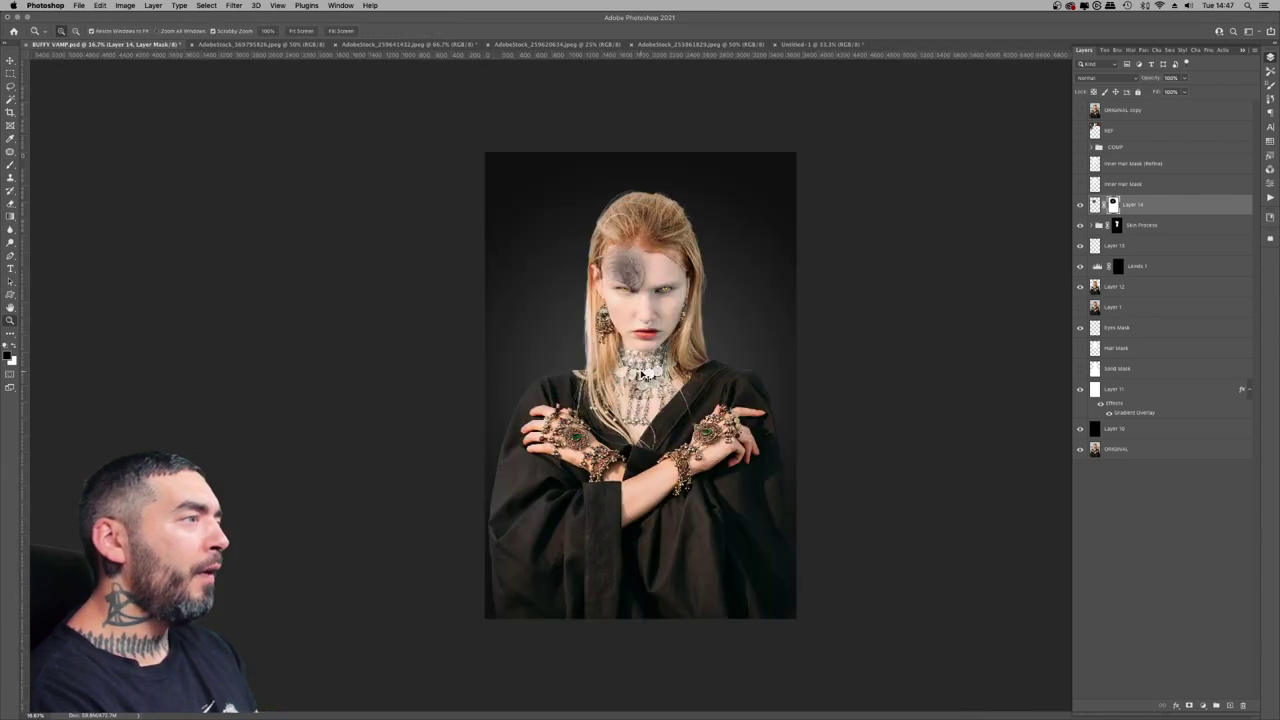
{"action": "key", "text": "super+equal"}
{"action": "key", "text": "super+equal"}
{"action": "key", "text": "super+equal"}
{"action": "left_click_drag", "start_coordinate": [507, 252], "coordinate": [389, 394]}
{"action": "key", "text": "v"}
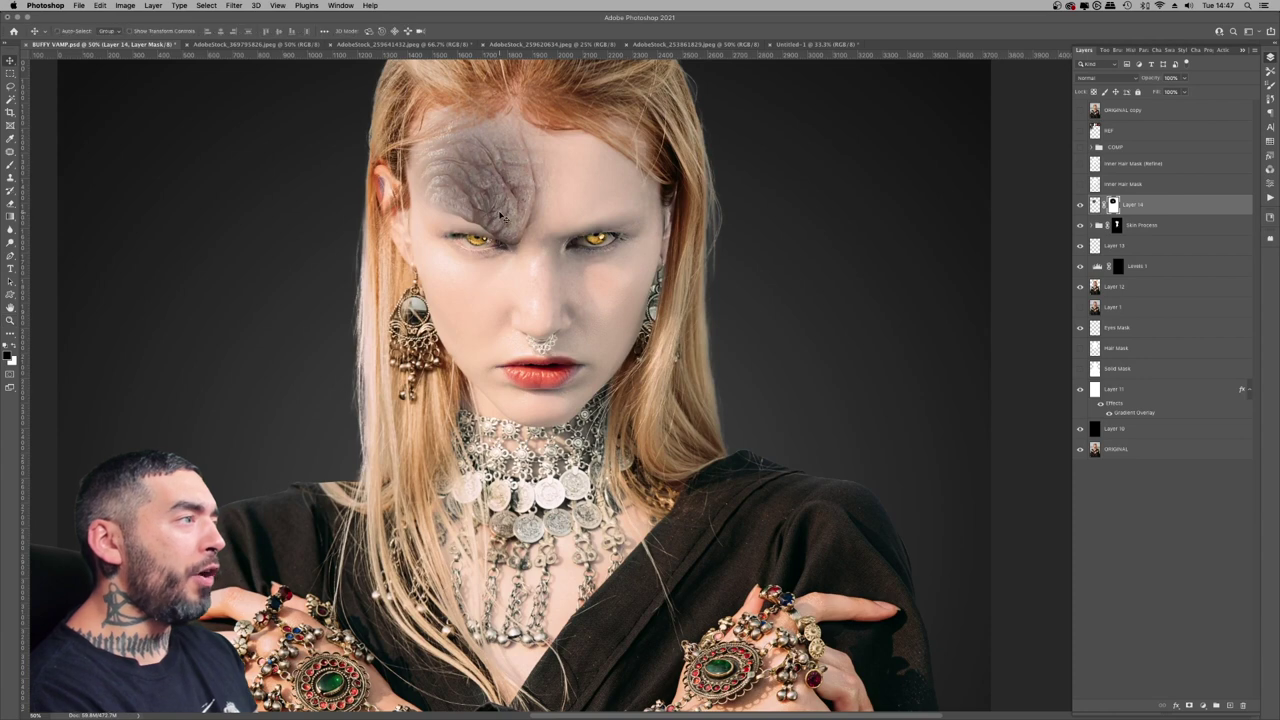
{"action": "left_click_drag", "start_coordinate": [498, 215], "coordinate": [509, 222]}
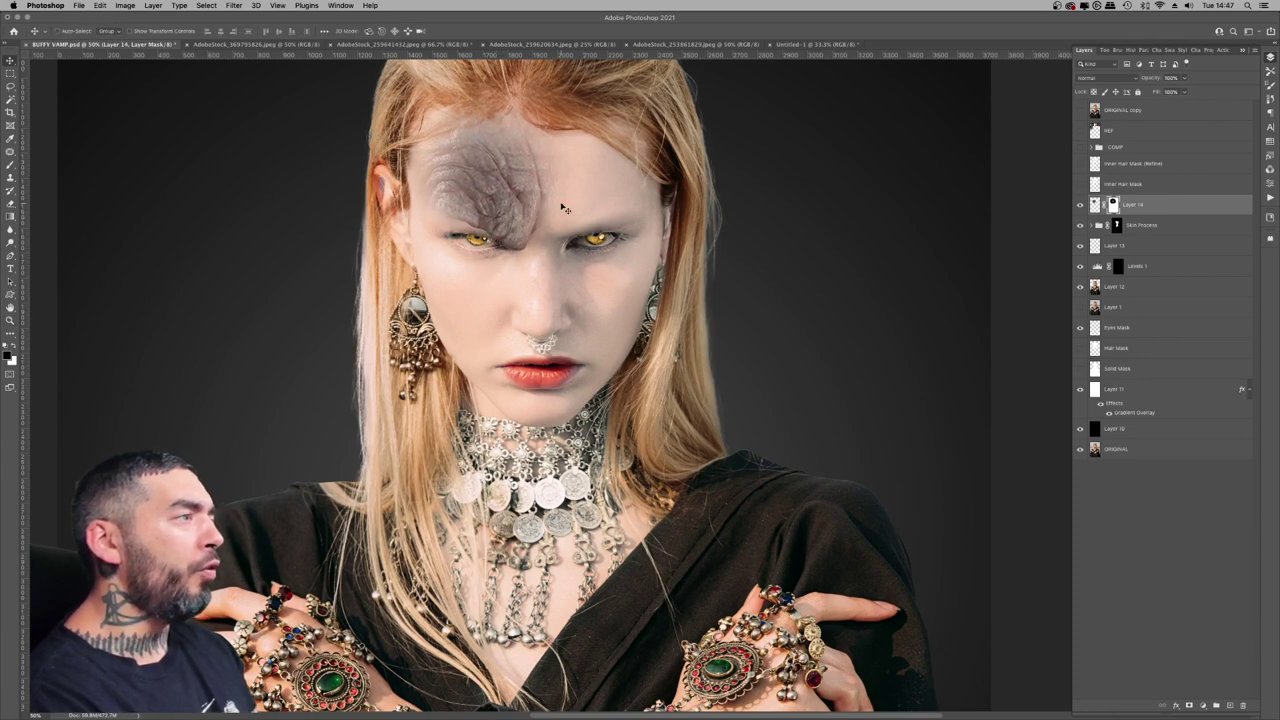
- Lighten and soften the goblin brow in Camera Raw with Exposure +1.70, Contrast -32, Highlights +24, Shadows -25, Whites +23, Texture -51, negative Clarity and Noise Reduction 70
{"action": "scroll", "coordinate": [508, 183], "scroll_direction": "up", "scroll_amount": 2}
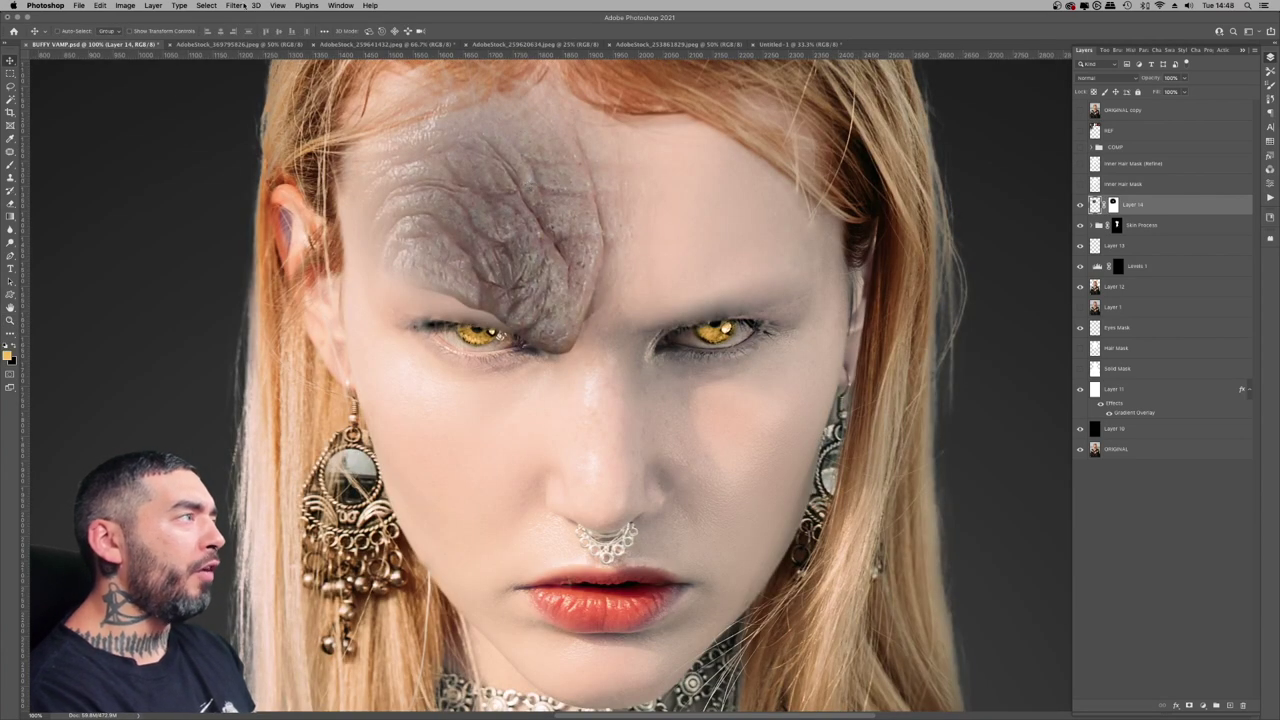
{"action": "left_click", "coordinate": [239, 6]}
{"action": "left_click", "coordinate": [268, 83]}
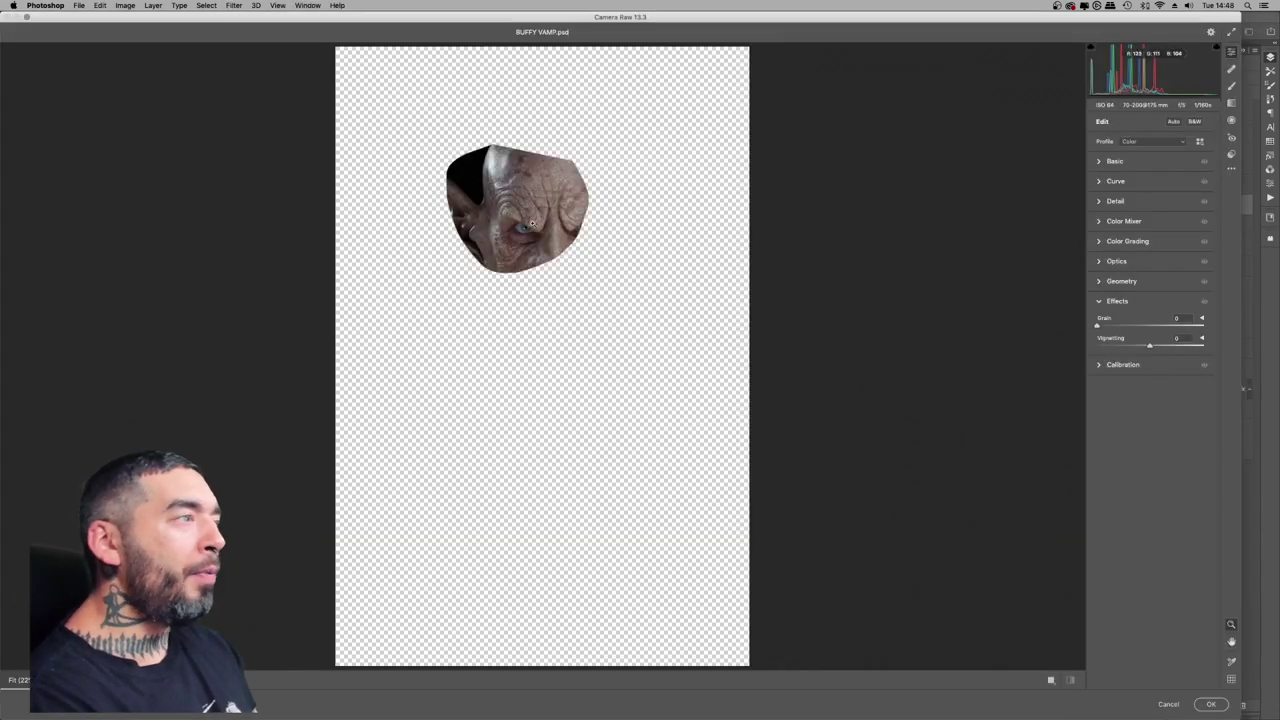
{"action": "left_click", "coordinate": [532, 223]}
{"action": "left_click", "coordinate": [1100, 161]}
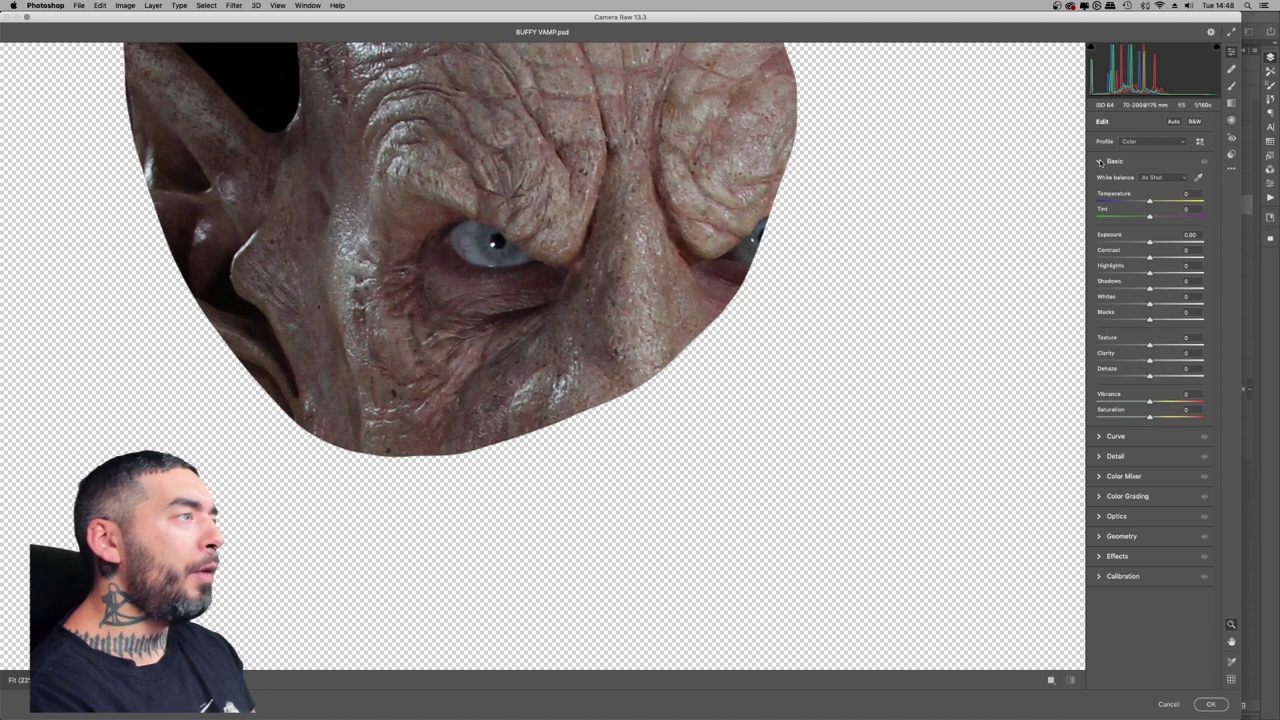
{"action": "left_click_drag", "start_coordinate": [1158, 242], "coordinate": [1163, 302]}
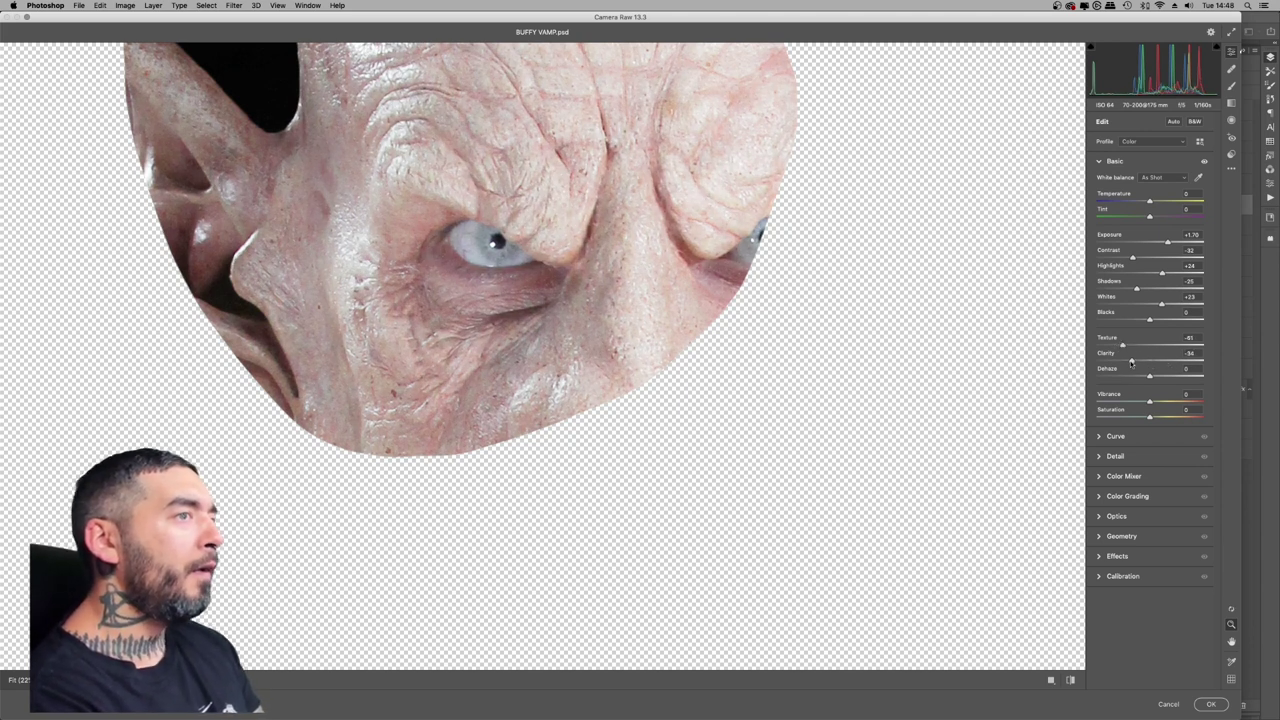
{"action": "left_click_drag", "start_coordinate": [1131, 361], "coordinate": [1134, 361]}
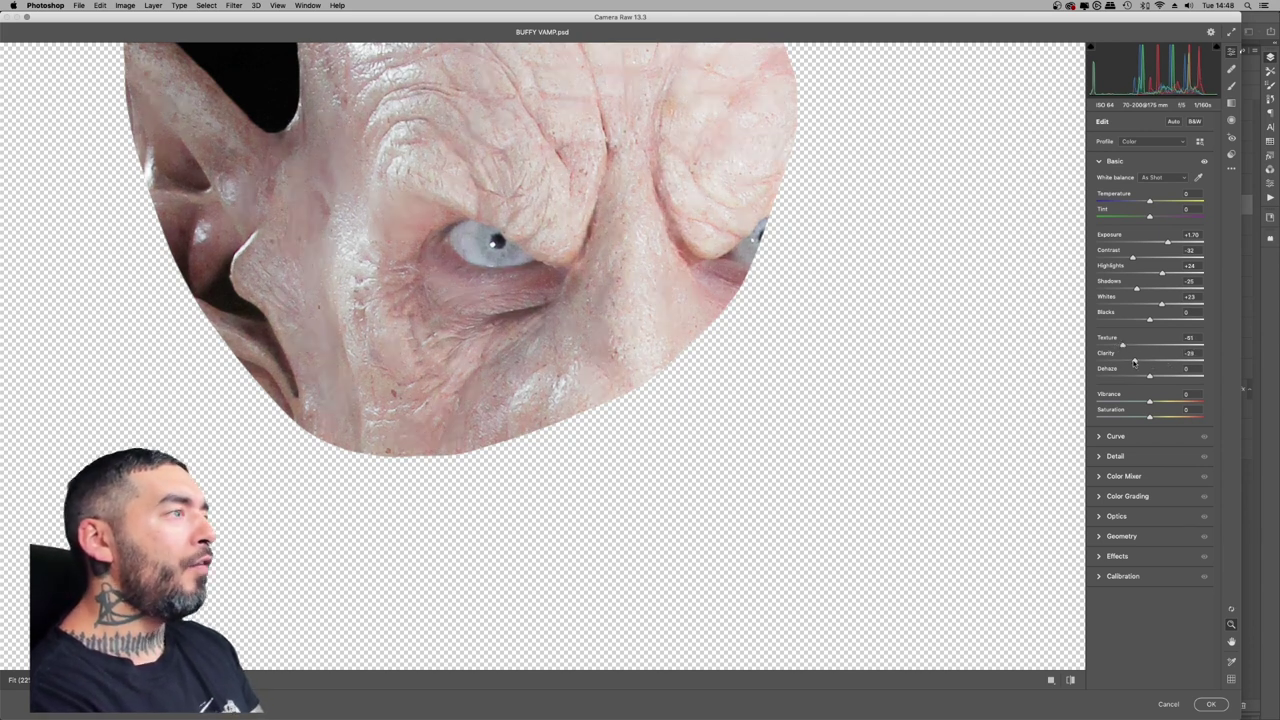
{"action": "left_click", "coordinate": [1101, 456]}
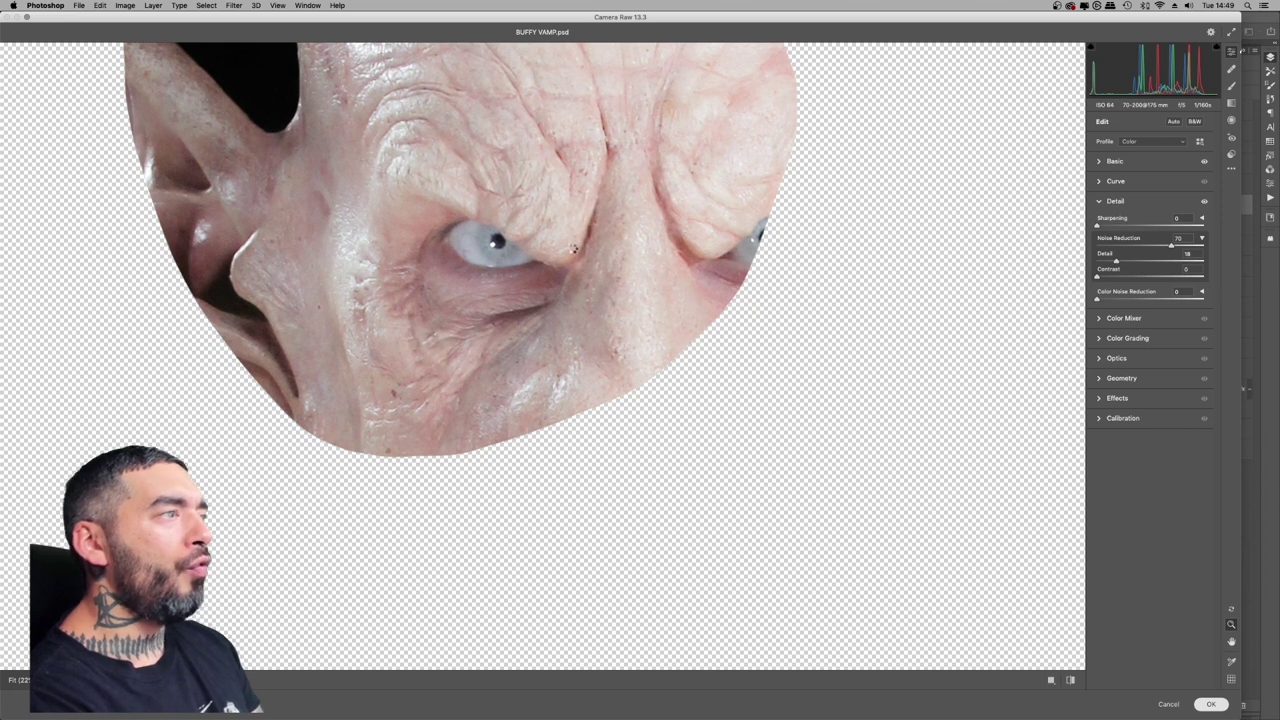
{"action": "key", "text": "Return"}
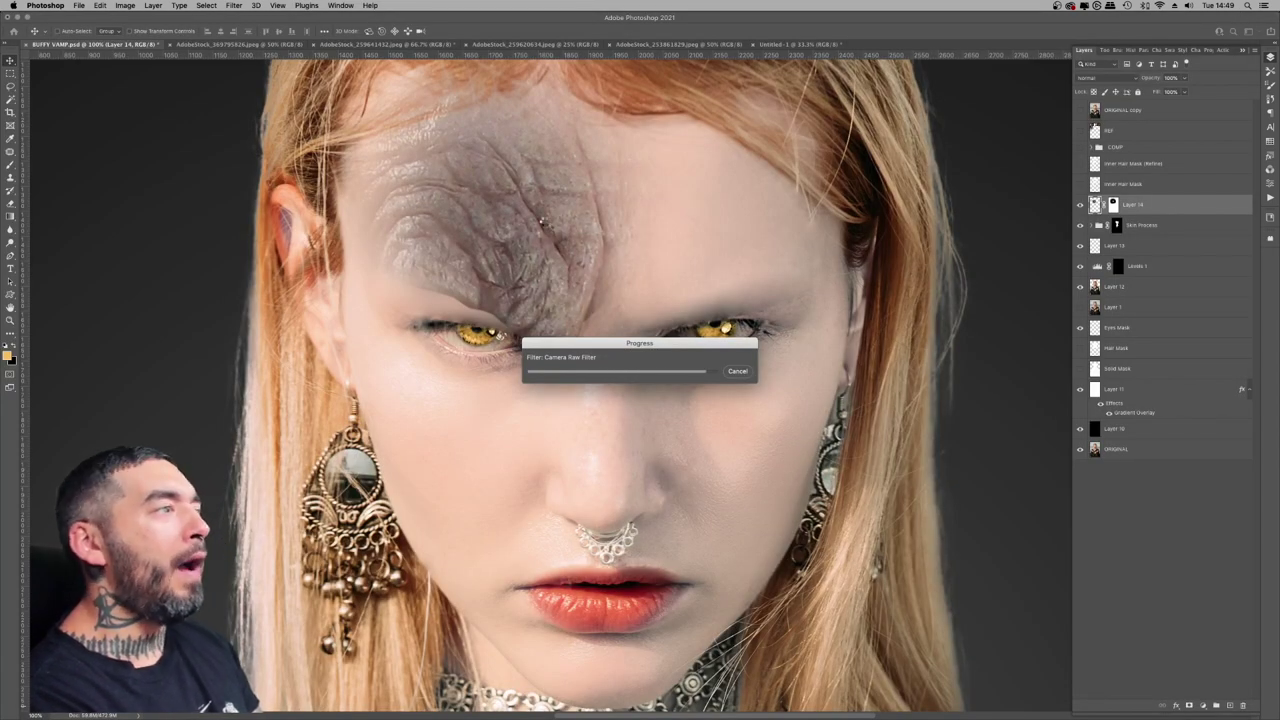
- Add a new layer clipped to Layer 14 and brush sampled forehead skin color over the inner part of the brow
{"action": "left_click", "coordinate": [1230, 705]}
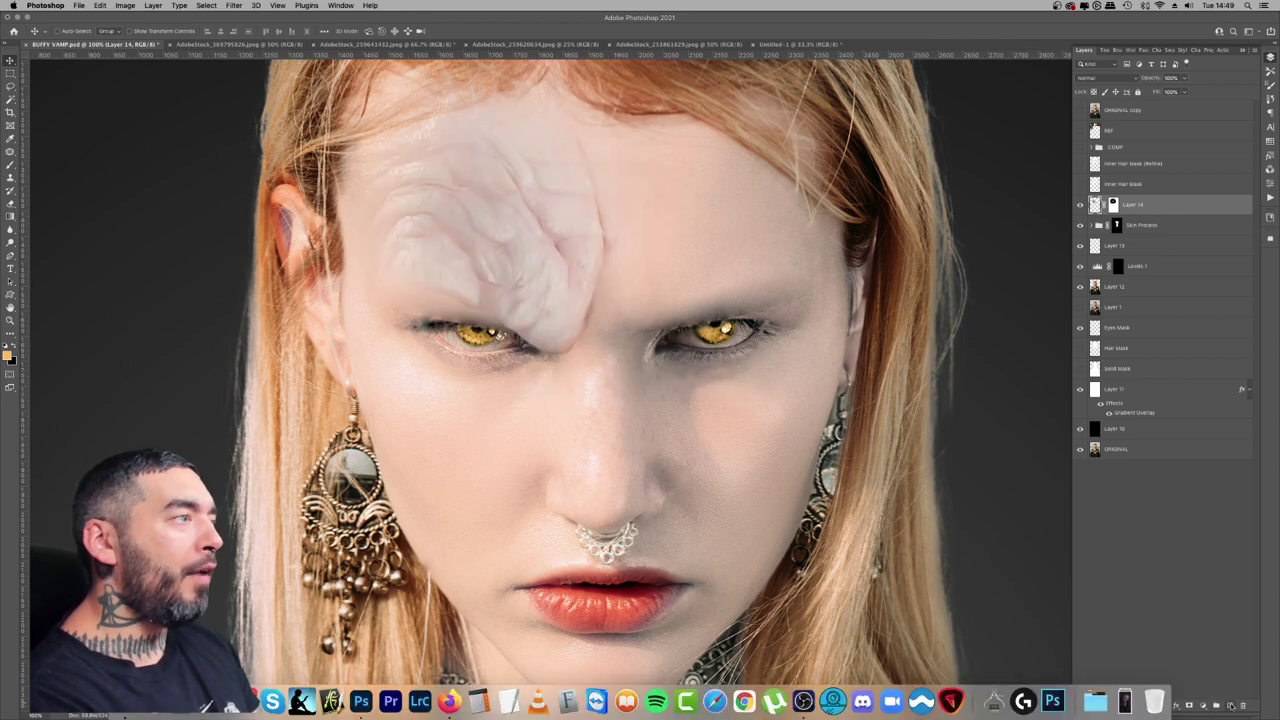
{"action": "key", "text": "b"}
{"action": "left_click", "coordinate": [643, 231], "text": "alt"}
{"action": "key", "text": "bracketleft"}
{"action": "key", "text": "bracketleft"}
{"action": "key", "text": "bracketleft"}
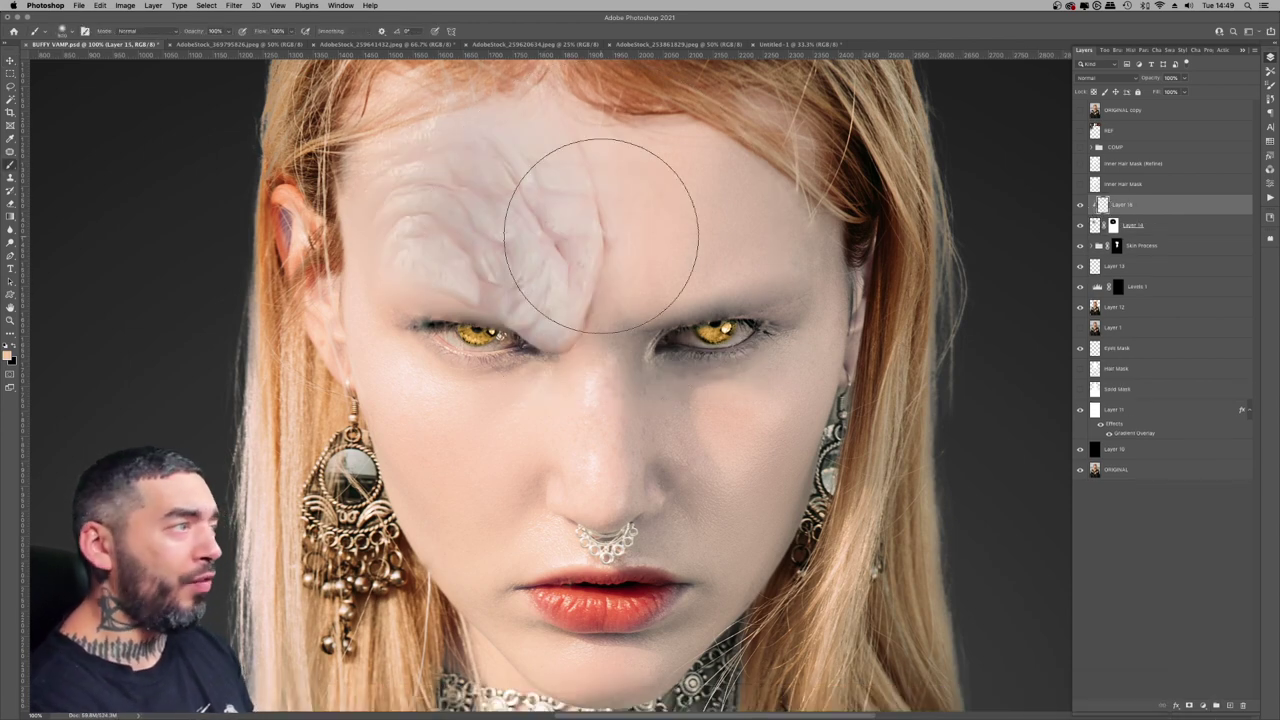
{"action": "left_click", "coordinate": [601, 237], "text": "alt"}
{"action": "key", "text": "bracketleft"}
{"action": "key", "text": "bracketleft"}
{"action": "key", "text": "bracketleft"}
{"action": "left_click_drag", "start_coordinate": [546, 248], "coordinate": [587, 216]}
- Set the clipped layer's blend mode to Color and paint the skin tone across the rest of the brow
{"action": "left_click", "coordinate": [1100, 77]}
{"action": "left_click", "coordinate": [1100, 287]}
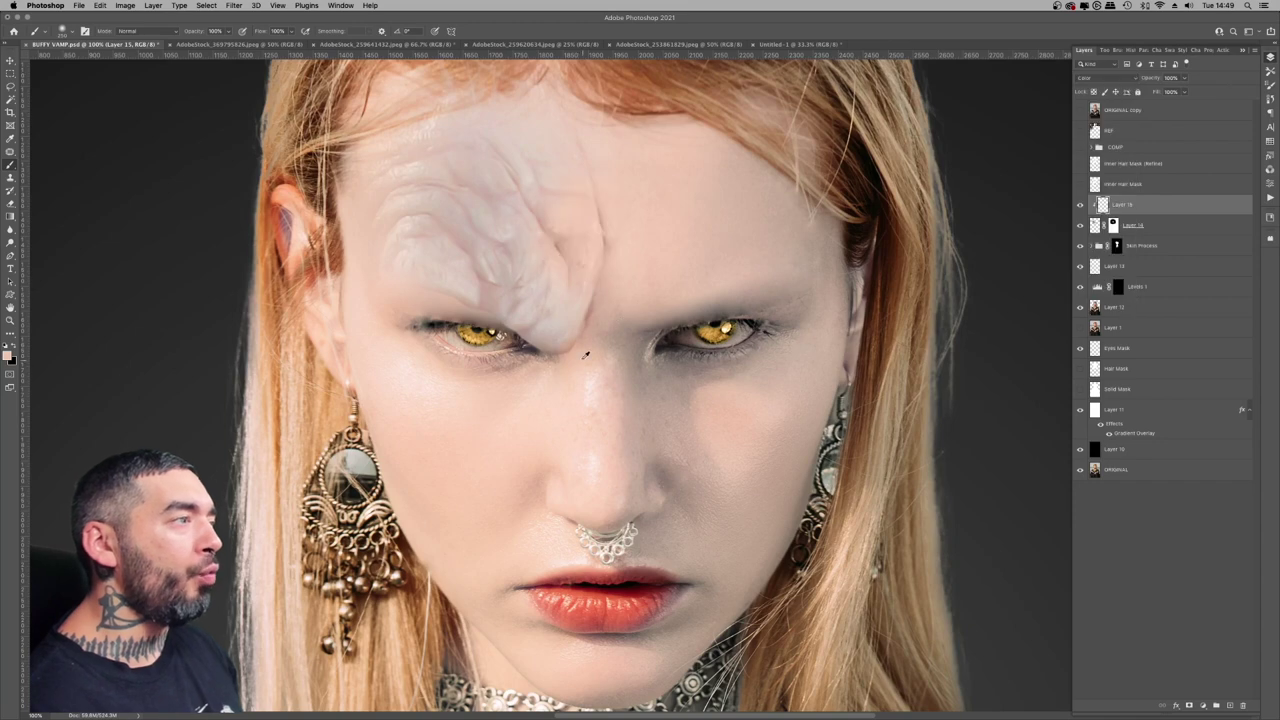
{"action": "left_click_drag", "start_coordinate": [517, 314], "coordinate": [476, 292]}
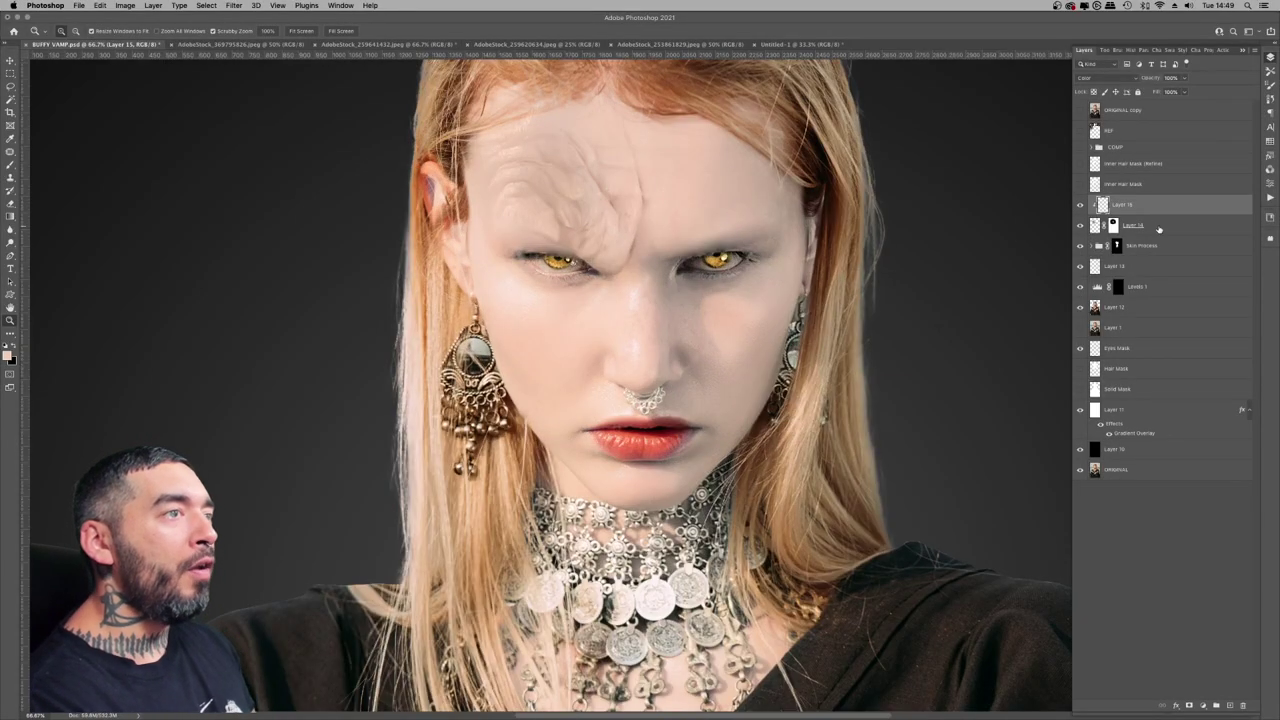
- Group the brow layer with its clipped color layer and name the group "Left Brow"
{"action": "left_click", "coordinate": [1159, 229], "text": "shift"}
{"action": "key", "text": "super+g"}
{"action": "double_click", "coordinate": [1117, 201]}
{"action": "type", "text": "Left Brow"}
{"action": "key", "text": "Return"}
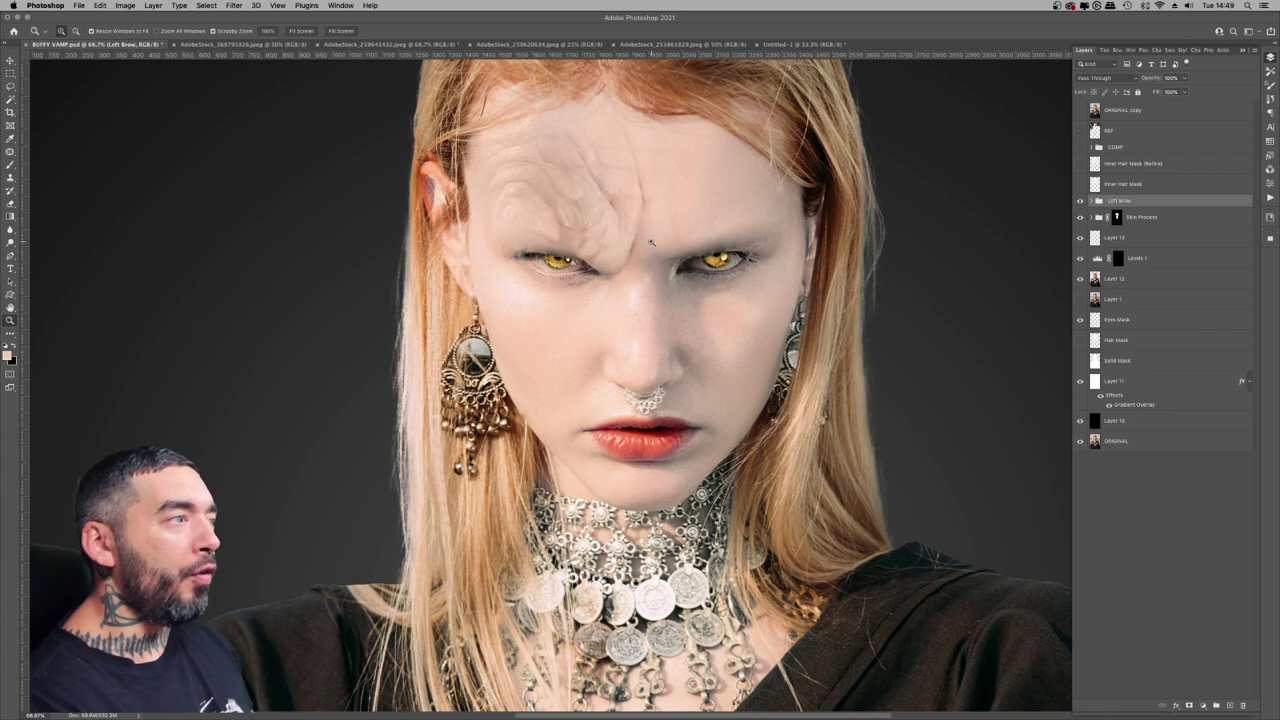
- Free Transform the Left Brow group to make it slightly narrower, pulling its inner edge away from the middle of the forehead
{"action": "key", "text": "super+t"}
{"action": "left_click_drag", "start_coordinate": [775, 330], "coordinate": [711, 326]}
{"action": "key", "text": "Return"}
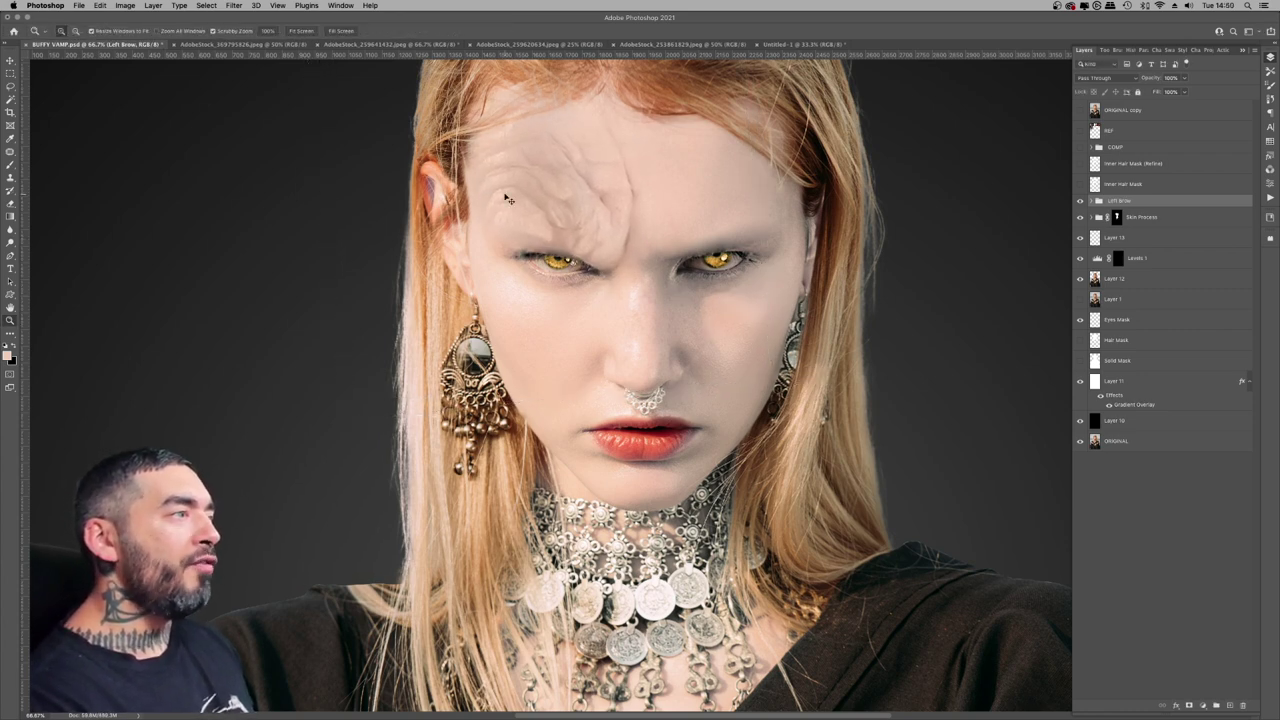
{"action": "key", "text": "super+minus"}
{"action": "key", "text": "super+minus"}
{"action": "key", "text": "super+minus"}
{"action": "key", "text": "super+equal"}
{"action": "key", "text": "super+equal"}
- Target Layer 14's mask inside the Left Brow group and set the Brush to paint with black
{"action": "left_click", "coordinate": [1092, 201]}
{"action": "left_click", "coordinate": [1140, 237]}
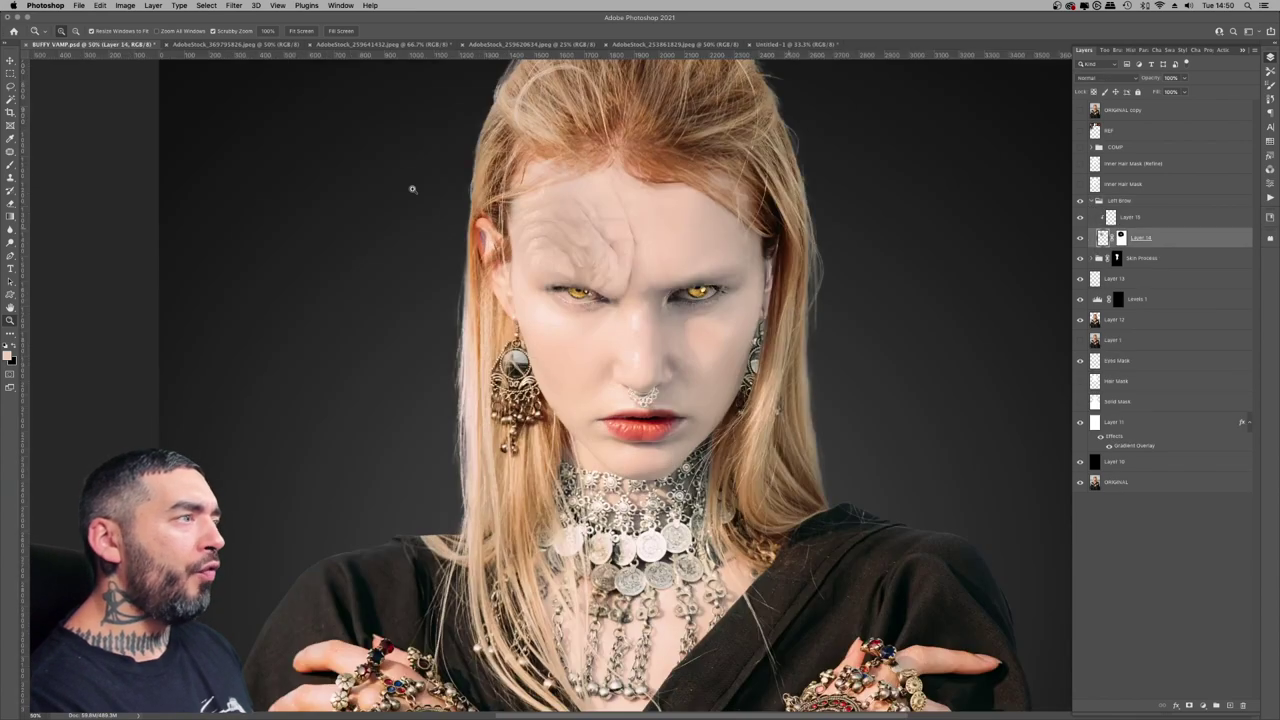
{"action": "key", "text": "b"}
{"action": "left_click", "coordinate": [1121, 237]}
{"action": "key", "text": "d"}
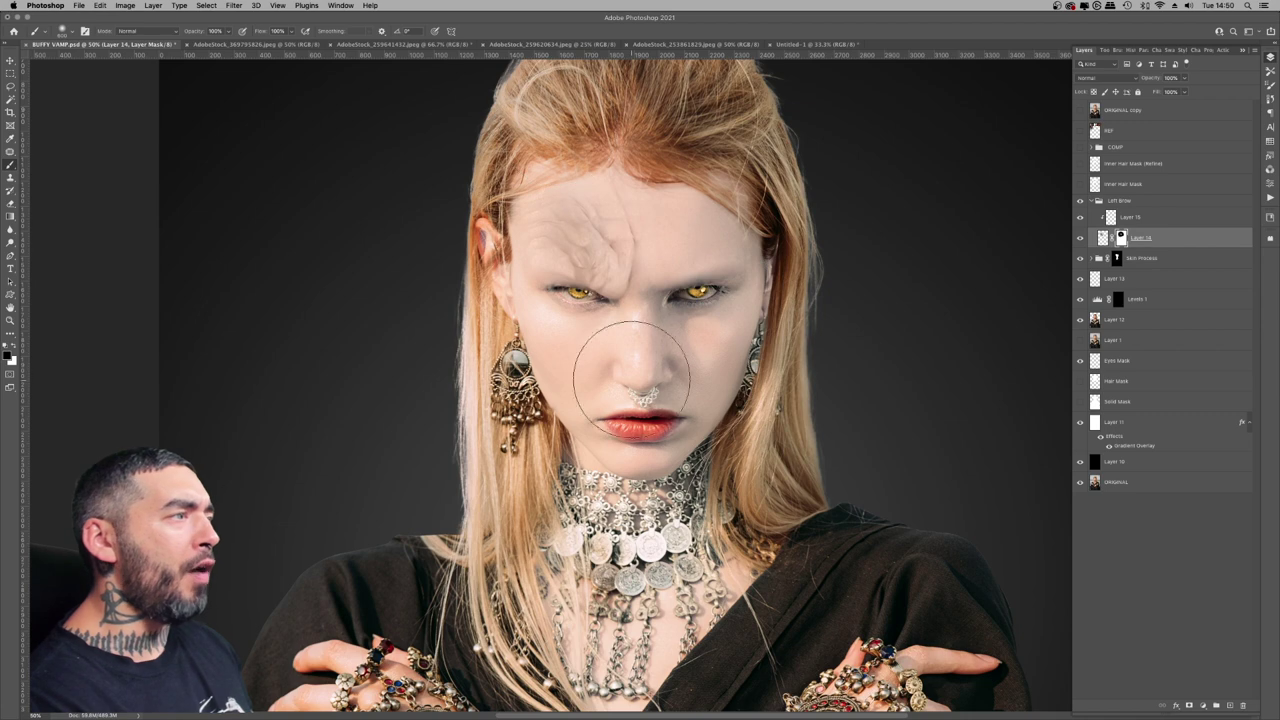
{"action": "key", "text": "super+plus"}
{"action": "scroll", "coordinate": [754, 208], "scroll_direction": "right", "scroll_amount": 5}
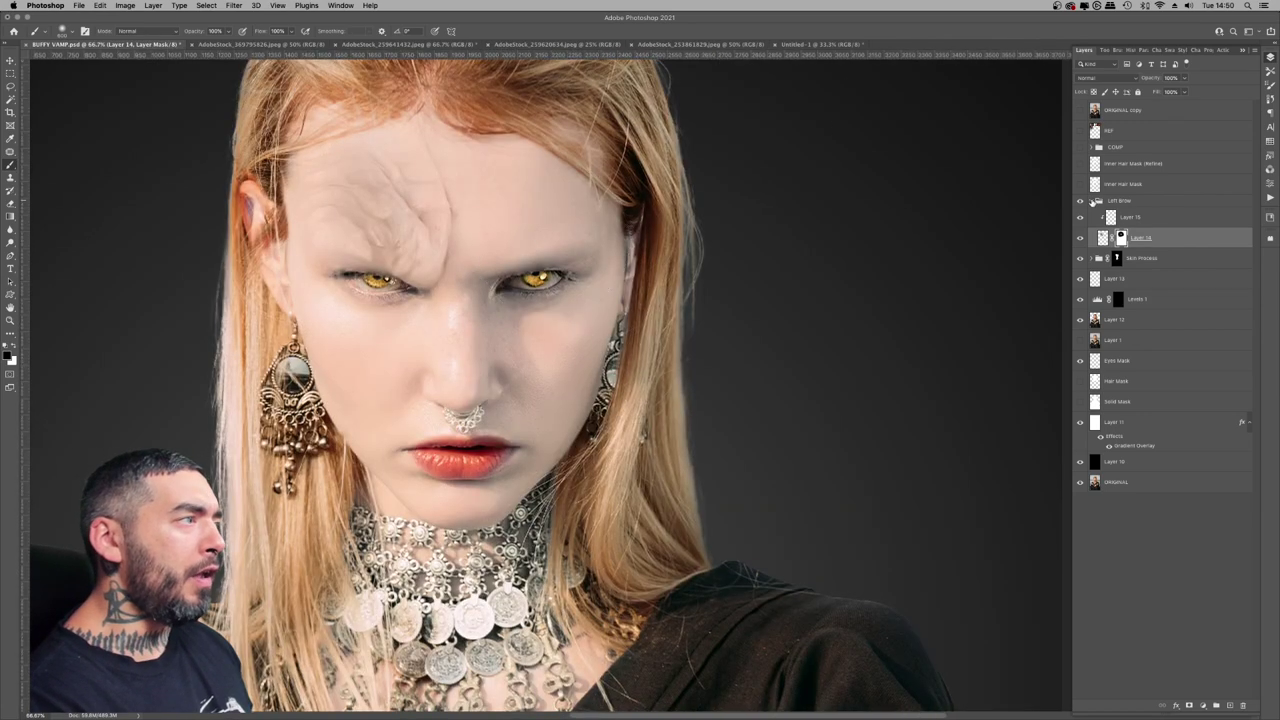
- Duplicate the Left Brow group and rename the copy "Right Brow"
{"action": "left_click", "coordinate": [1092, 201]}
{"action": "left_click", "coordinate": [1120, 201]}
{"action": "key", "text": "super+j"}
{"action": "double_click", "coordinate": [1120, 201]}
{"action": "type", "text": "Right Bro"}
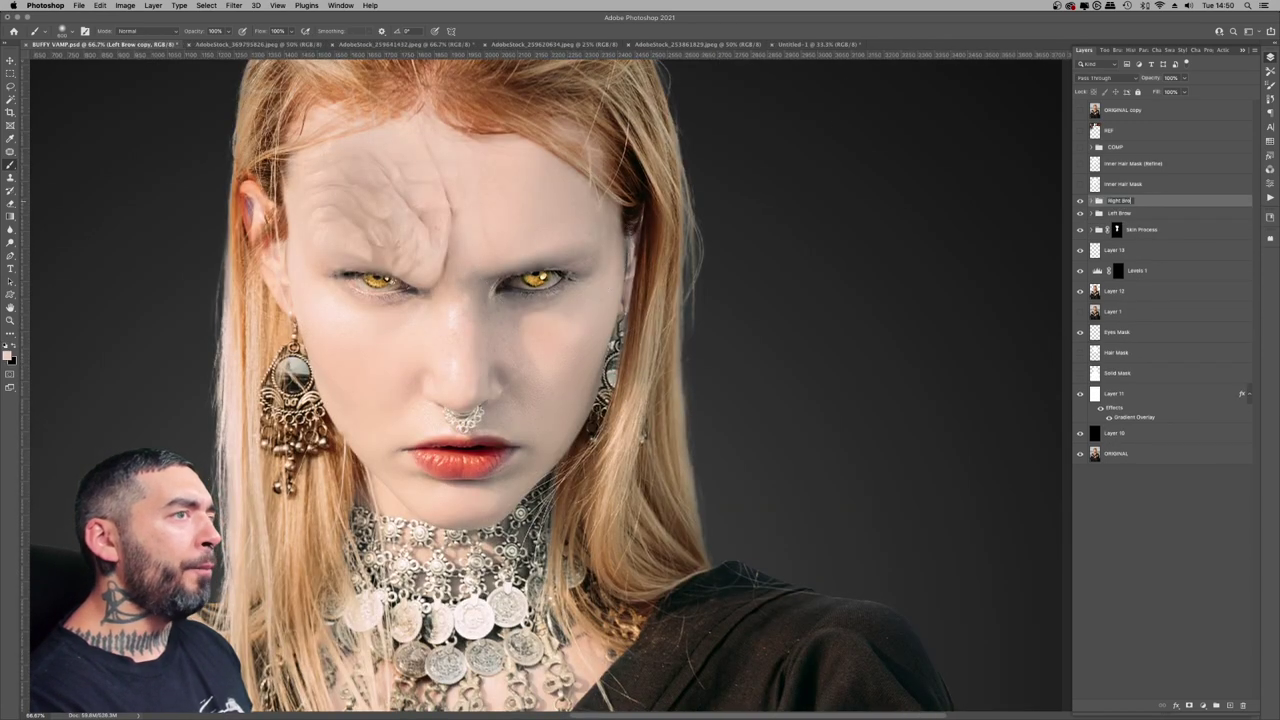
{"action": "type", "text": "w"}
{"action": "key", "text": "Return"}
- Flip the Right Brow group horizontally and move it over the other eye to mirror the first brow
{"action": "key", "text": "super+t"}
{"action": "right_click", "coordinate": [416, 226]}
{"action": "left_click", "coordinate": [484, 413]}
{"action": "left_click_drag", "start_coordinate": [357, 255], "coordinate": [495, 264]}
{"action": "key", "text": "Return"}
- Add layer masks to the Left Brow and Right Brow groups and brush them to blend the brows into the mid-forehead
{"action": "key", "text": "b"}
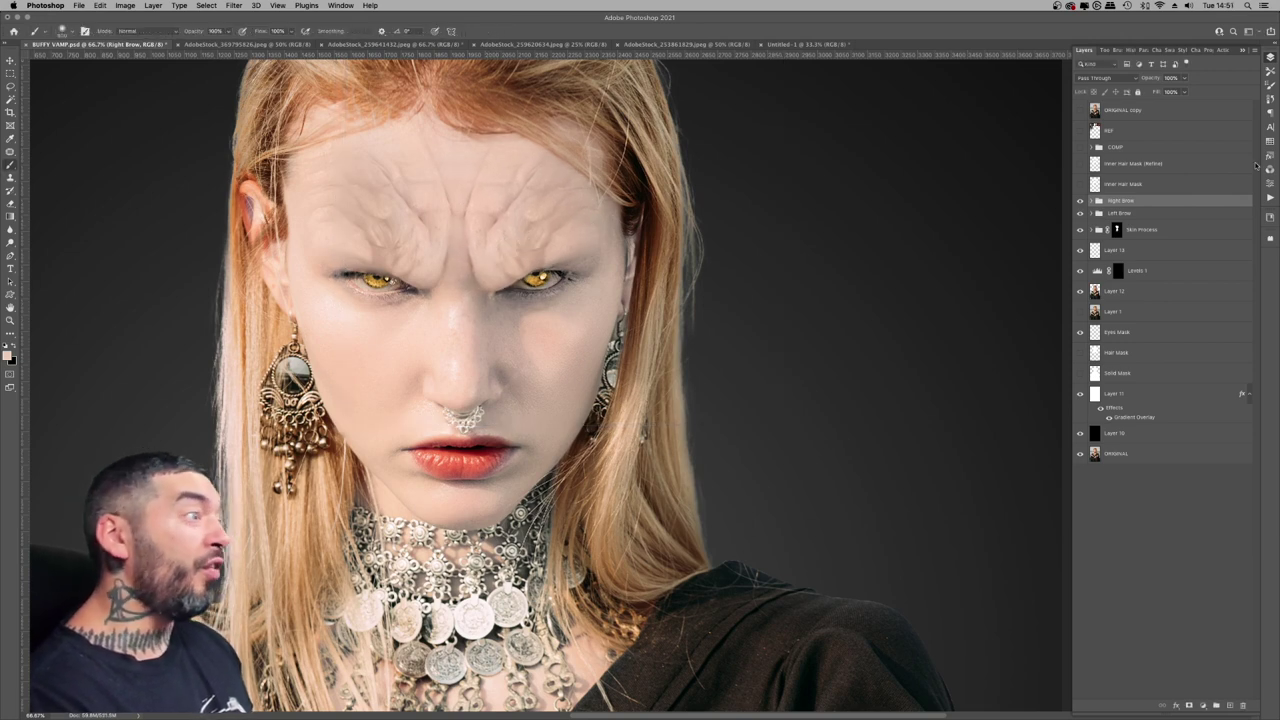
{"action": "left_click", "coordinate": [1130, 213]}
{"action": "left_click", "coordinate": [1189, 706]}
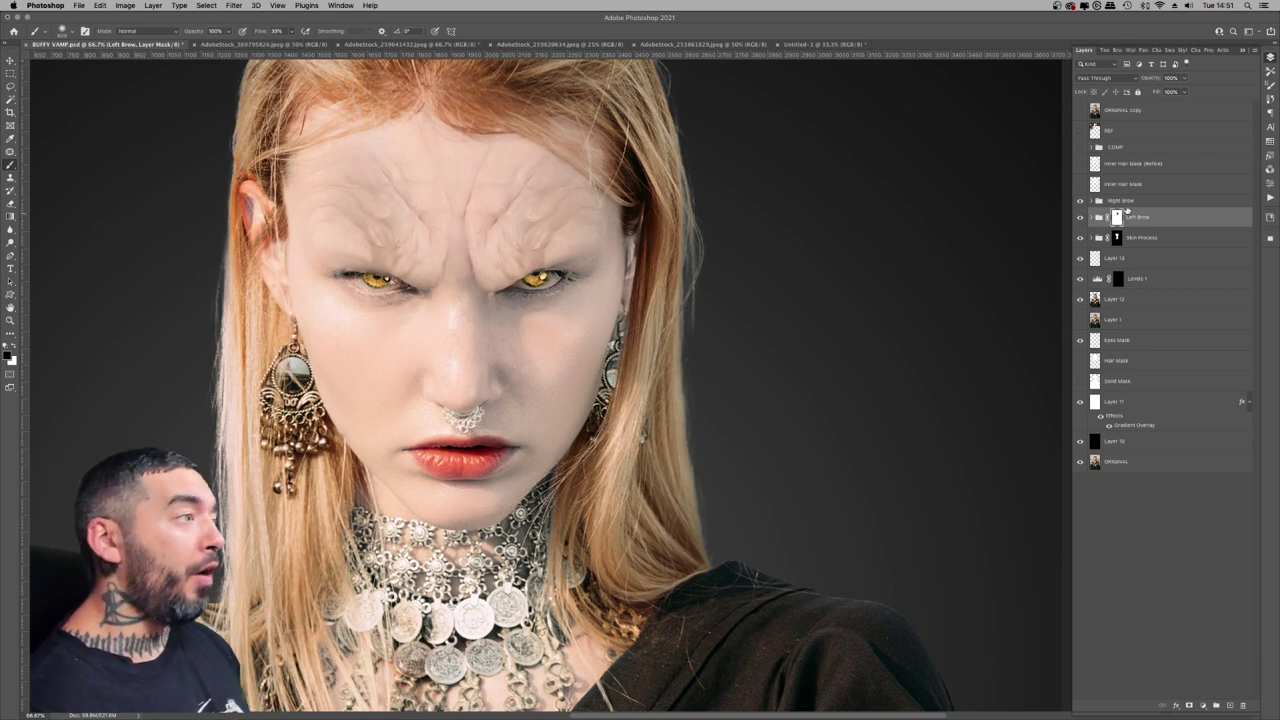
{"action": "left_click", "coordinate": [1122, 200]}
{"action": "left_click", "coordinate": [1189, 706]}
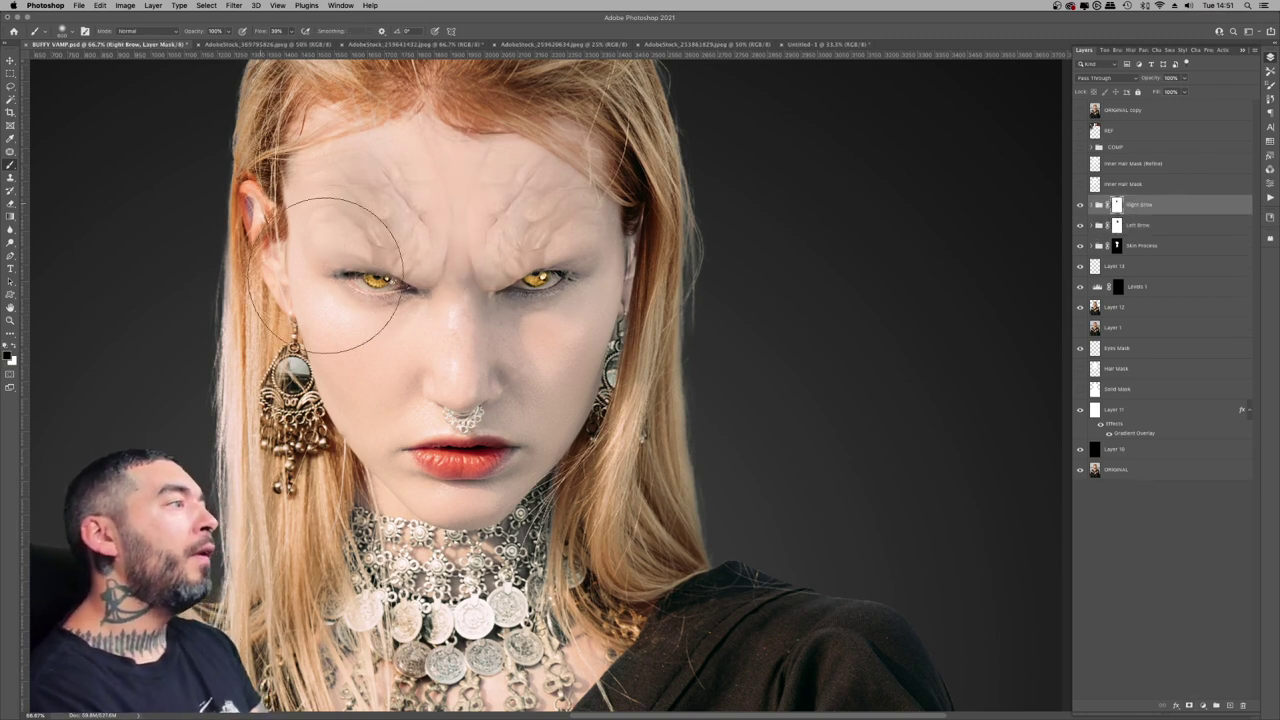
{"action": "key", "text": "x"}
{"action": "key", "text": "shift+0"}
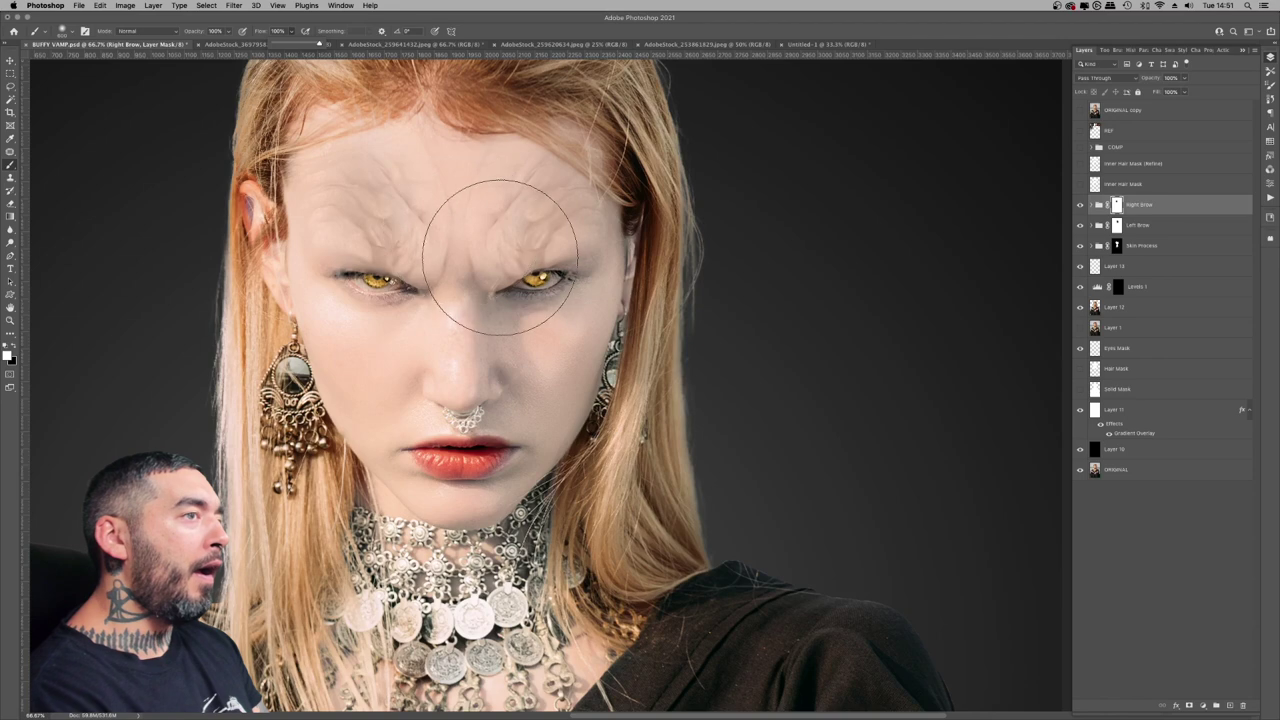
{"action": "key", "text": "super+minus"}
{"action": "key", "text": "super+minus"}
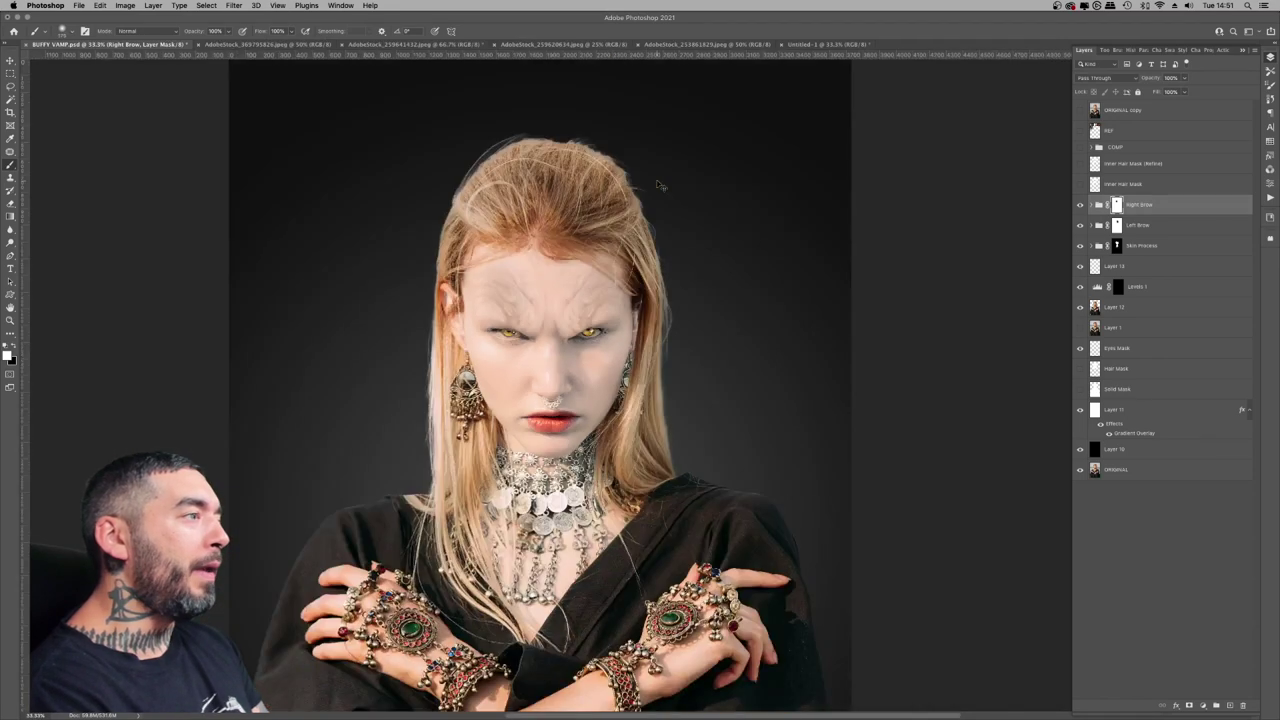
{"action": "key", "text": "super+equal"}
{"action": "key", "text": "super+equal"}
- Rotate the Right Brow group clockwise by about 0.3° with Free Transform
{"action": "key", "text": "v"}
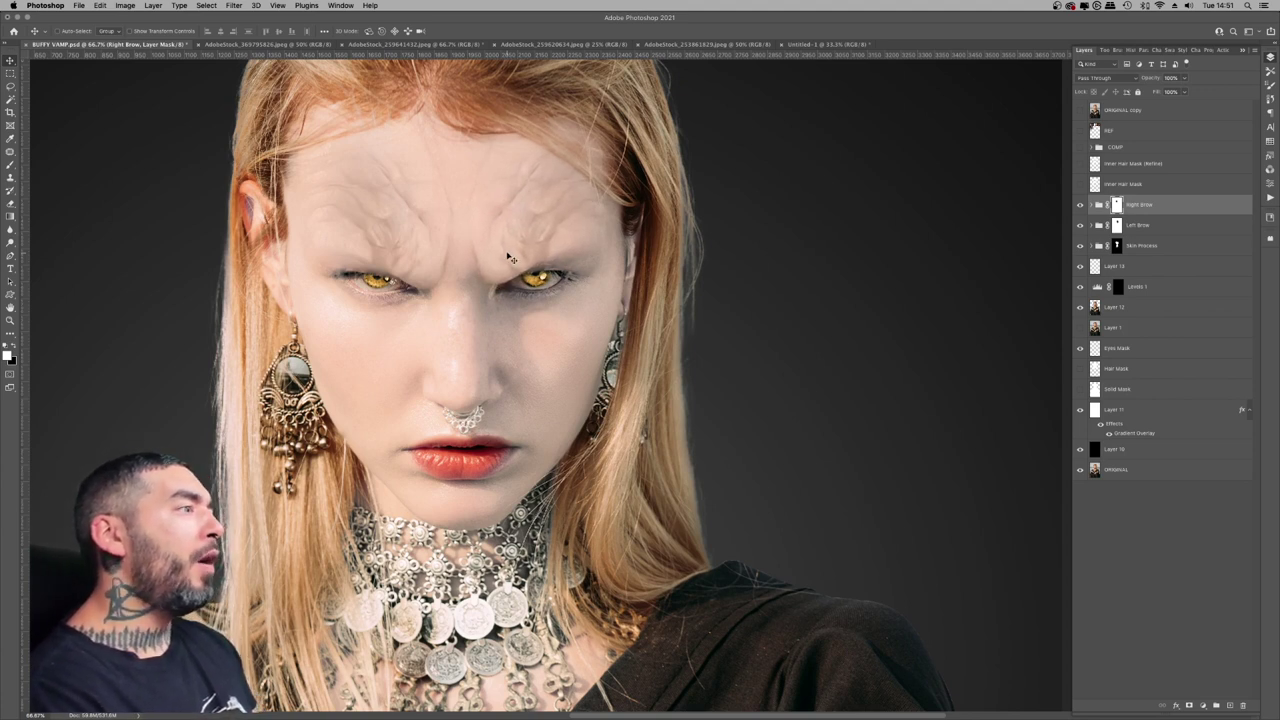
{"action": "key", "text": "super+t"}
{"action": "left_click_drag", "start_coordinate": [800, 428], "coordinate": [806, 433]}
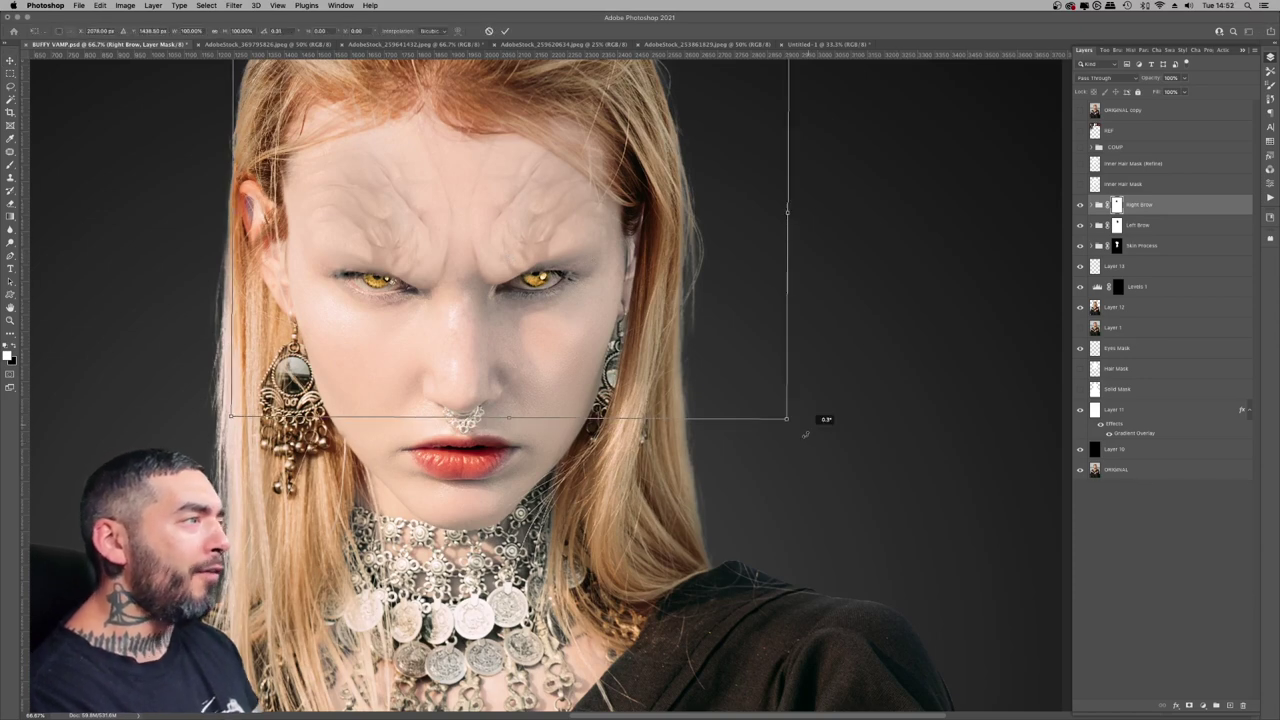
{"action": "key", "text": "Return"}
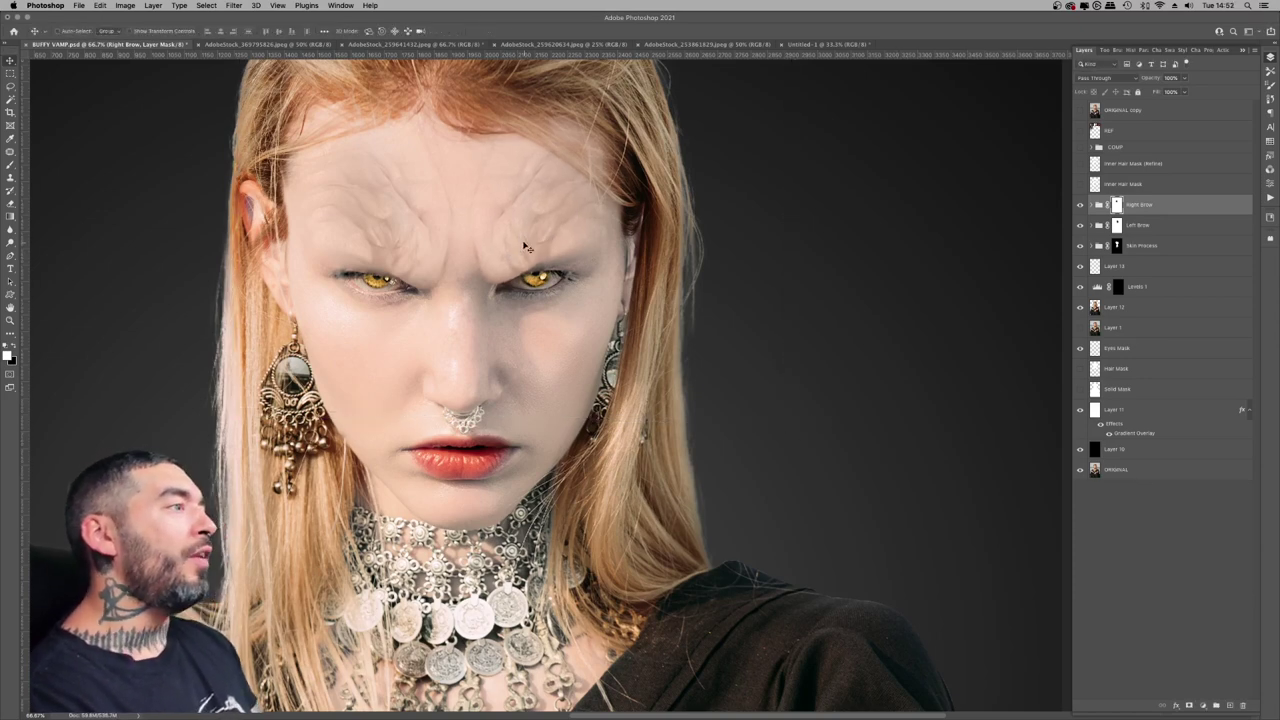
{"action": "key", "text": "super+minus"}
{"action": "key", "text": "super+minus"}
{"action": "key", "text": "super+minus"}
{"action": "key", "text": "super+equal"}
{"action": "key", "text": "super+equal"}
{"action": "key", "text": "super+equal"}
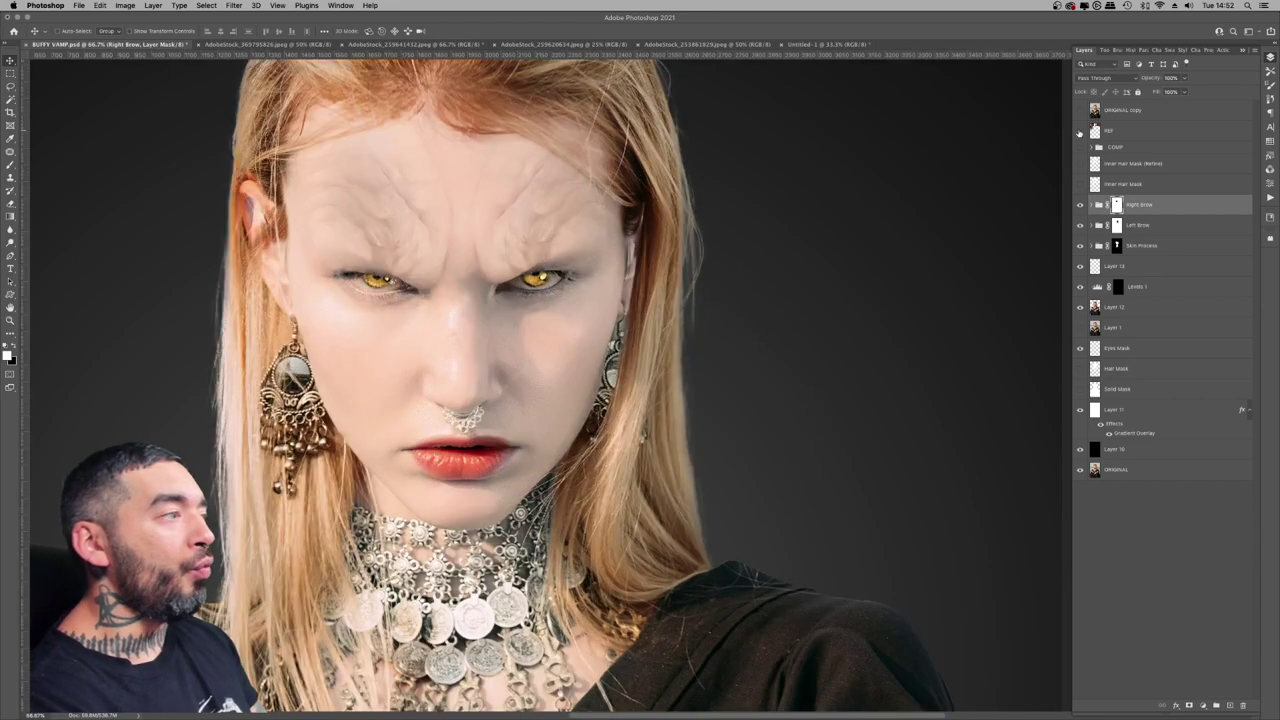
- Show the REF layer for comparison and paint black on both brow group masks to fade their edges into the upper forehead
{"action": "left_click", "coordinate": [1079, 131]}
{"action": "left_click_drag", "start_coordinate": [211, 197], "coordinate": [323, 222]}
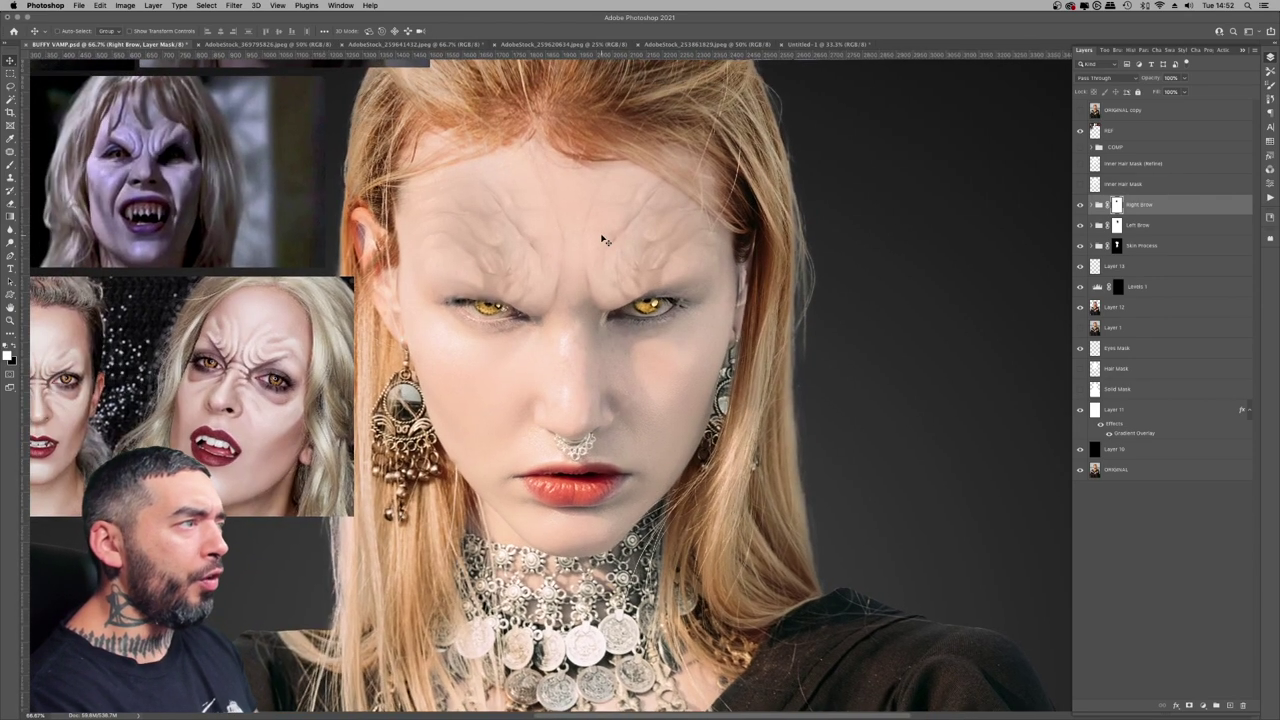
{"action": "key", "text": "b"}
{"action": "key", "text": "x"}
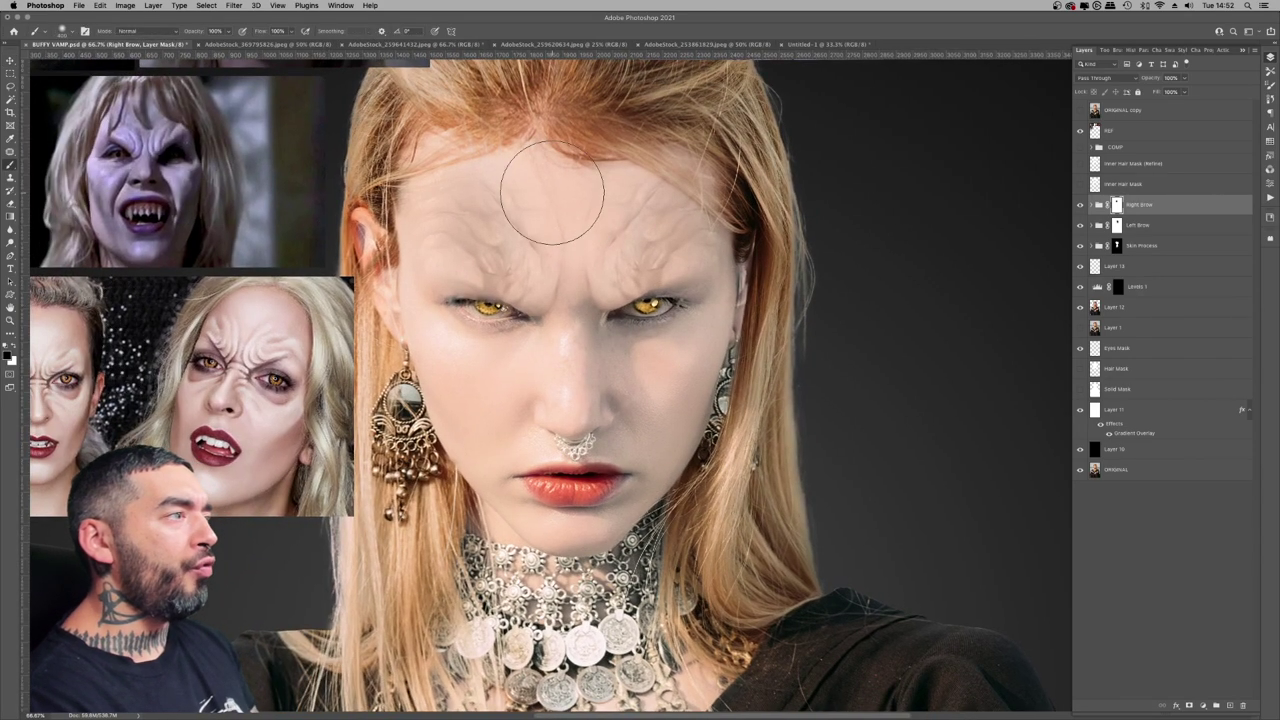
{"action": "right_click", "coordinate": [562, 203]}
{"action": "key", "text": "Escape"}
{"action": "key", "text": "alt+bracketleft"}
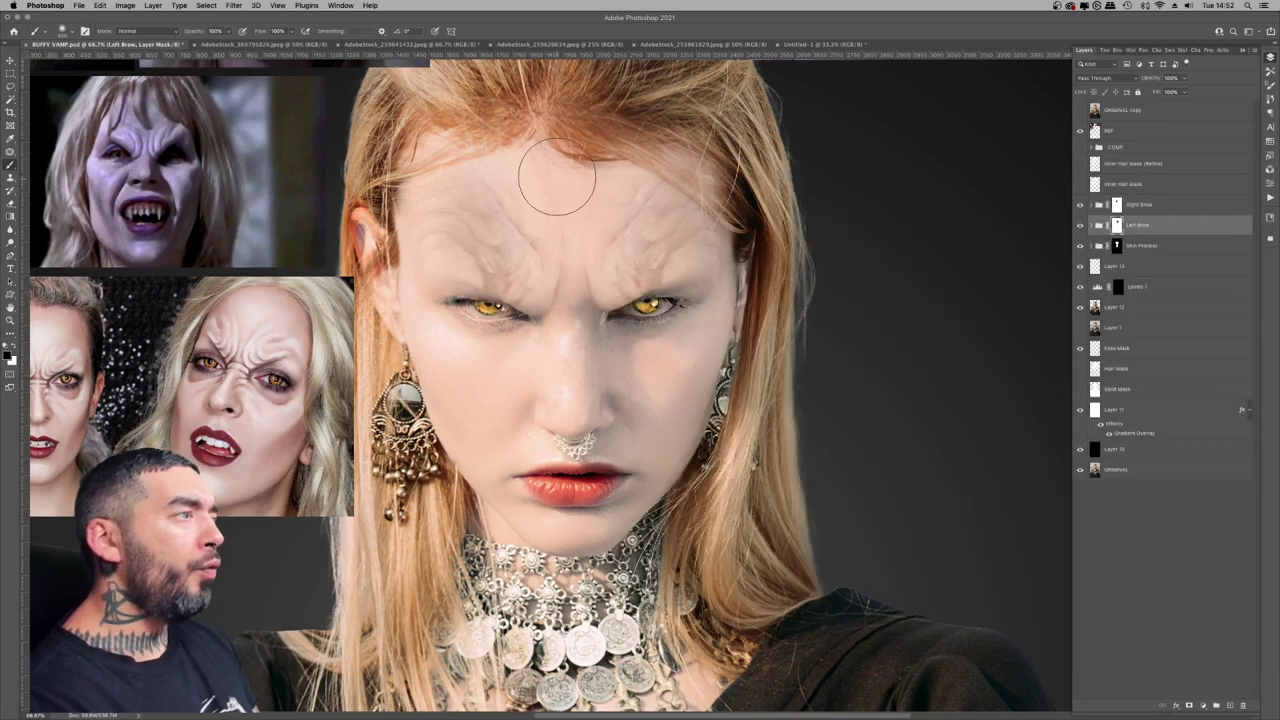
{"action": "key", "text": "alt+bracketright"}
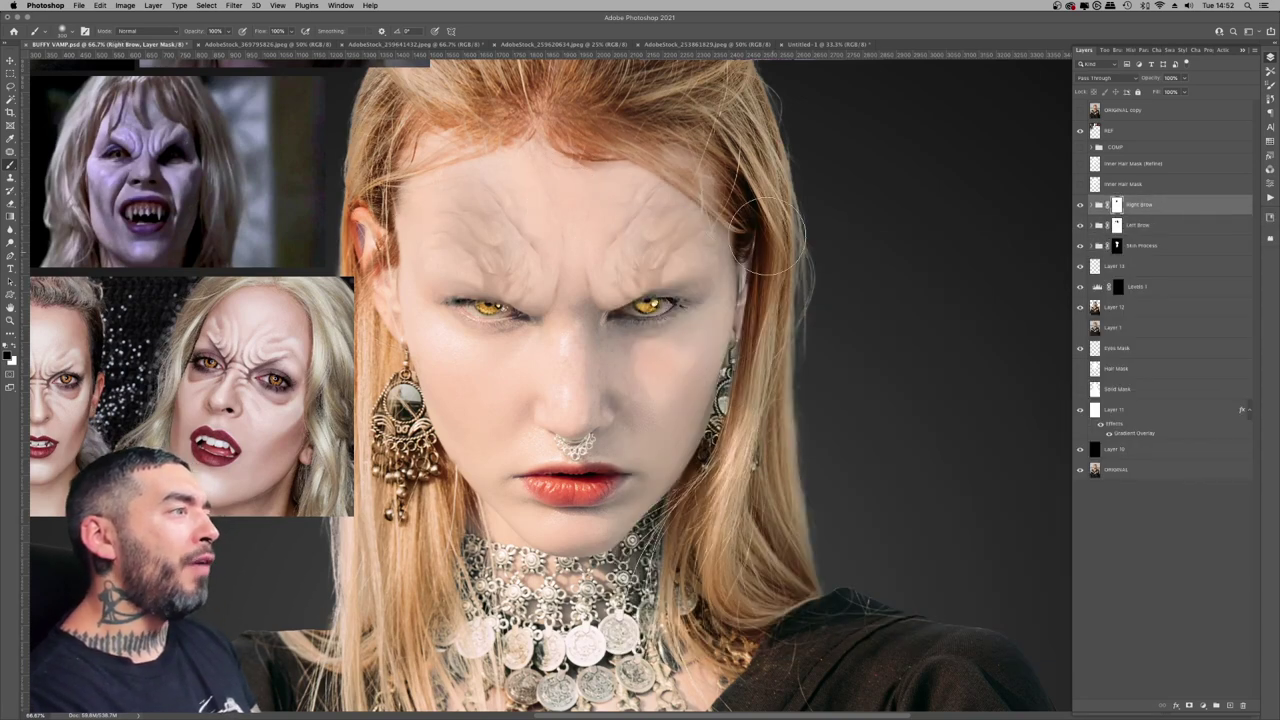
- Inspect the blended brows up close and against the whole portrait
{"action": "key", "text": "z"}
{"action": "key", "text": "ctrl+0"}
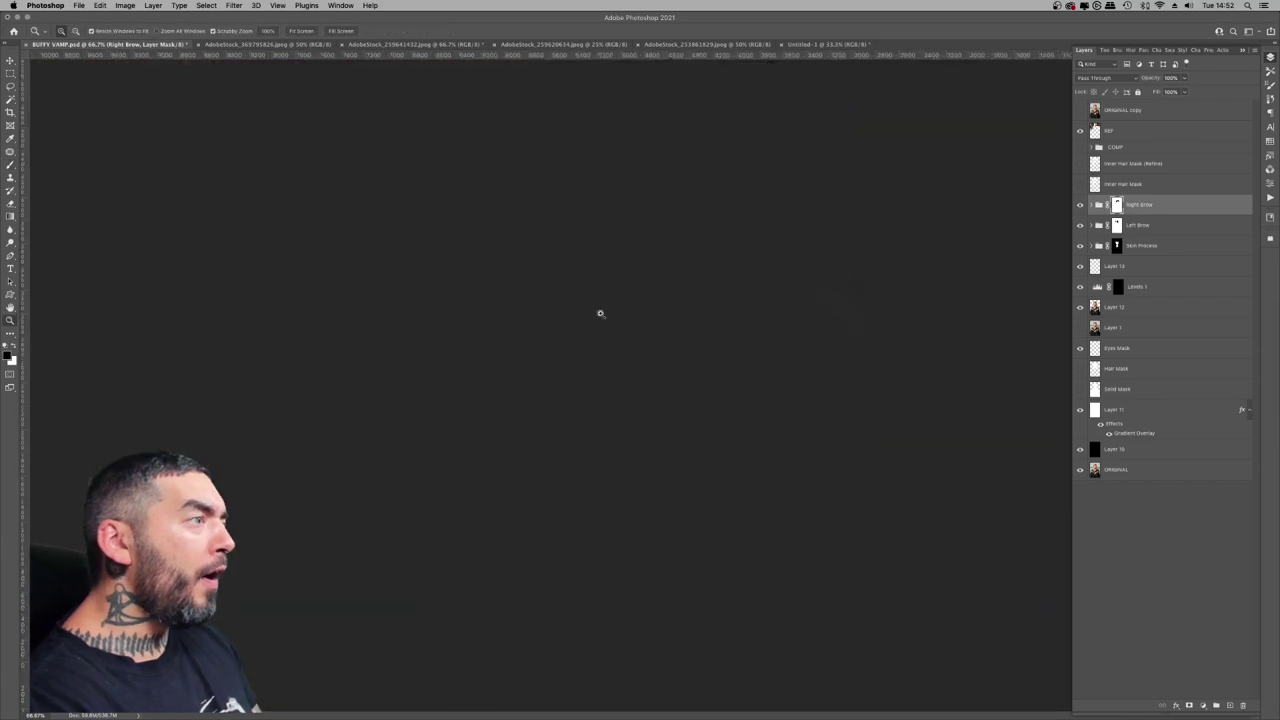
{"action": "left_click", "coordinate": [661, 257]}
{"action": "left_click", "coordinate": [661, 257]}
{"action": "left_click", "coordinate": [660, 256]}
{"action": "left_click", "coordinate": [634, 254]}
{"action": "key", "text": "super+minus"}
{"action": "key", "text": "super+minus"}
{"action": "key", "text": "super+minus"}
{"action": "key", "text": "super+minus"}
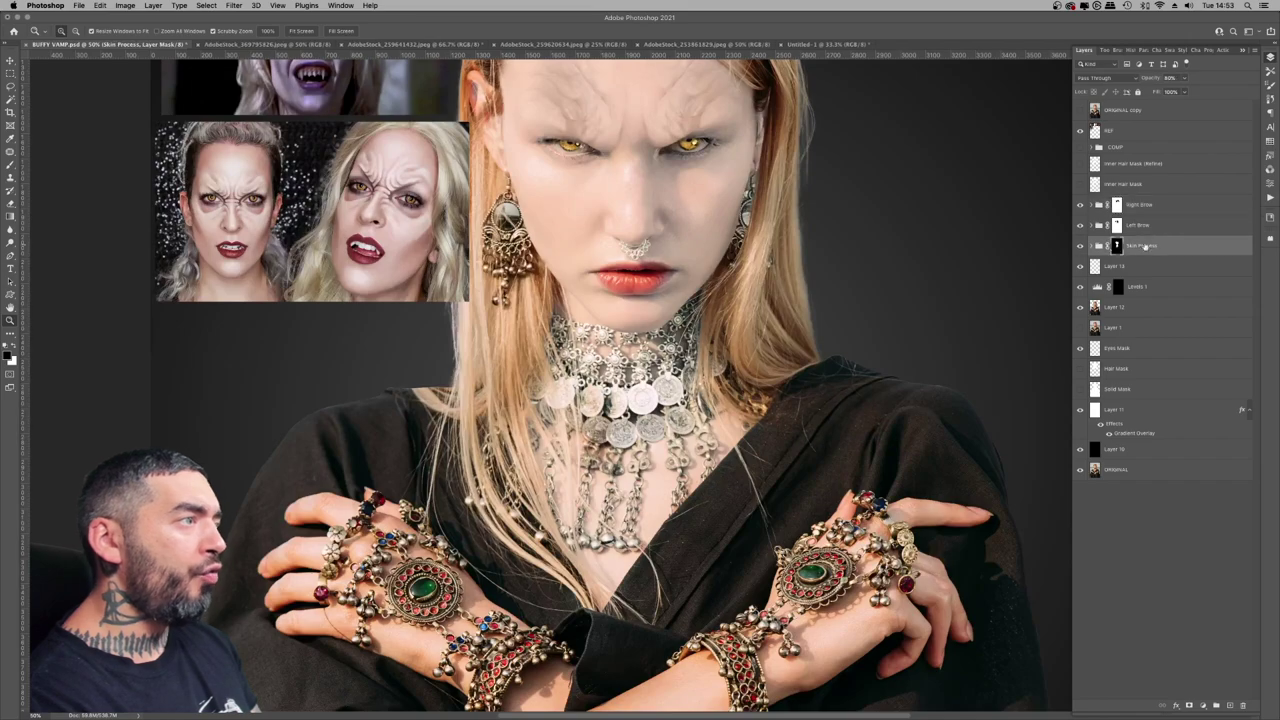
- Fit the grey-and-red creature eye piece over the eye below the Left Brow, scaled to about 85% and rotated about 20° counterclockwise
{"action": "left_click_drag", "start_coordinate": [640, 300], "coordinate": [602, 90]}
{"action": "left_click_drag", "start_coordinate": [700, 275], "coordinate": [715, 215]}
{"action": "left_click_drag", "start_coordinate": [622, 170], "coordinate": [620, 164]}
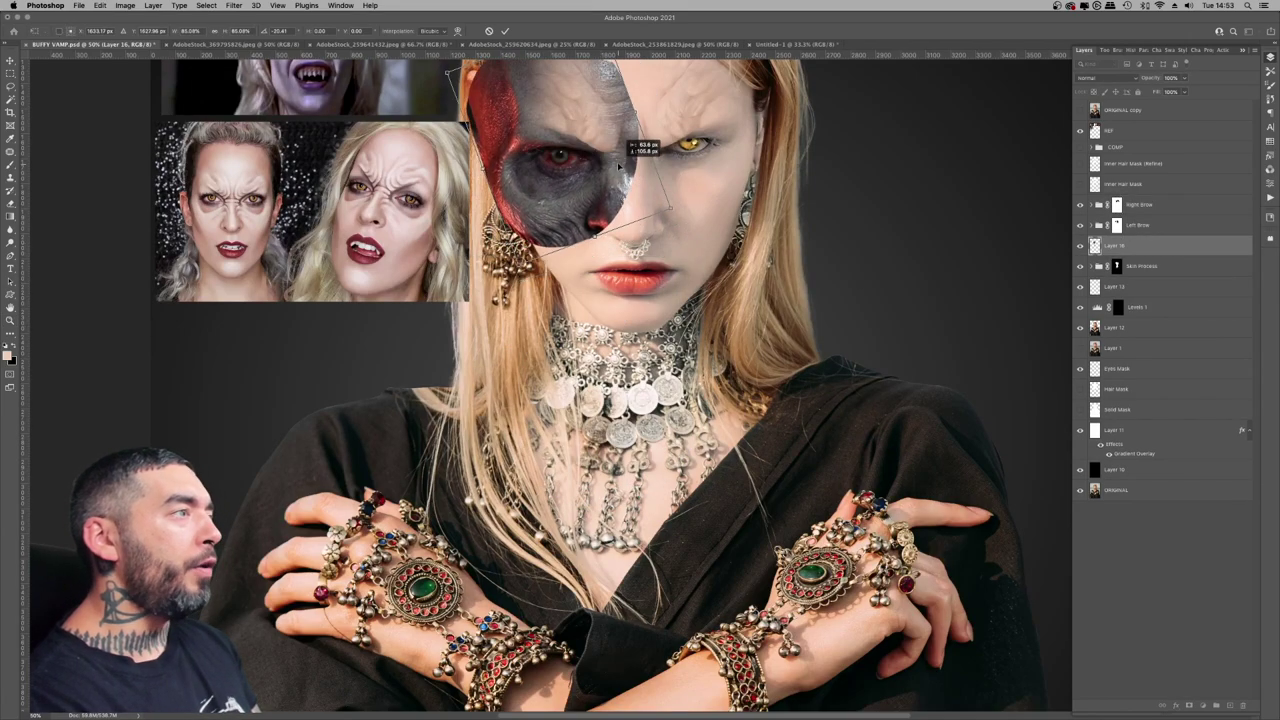
{"action": "key", "text": "Return"}
- Move Layer 16 with the creature eye up the layer stack, above the REF layer
{"action": "left_click", "coordinate": [568, 288]}
{"action": "left_click", "coordinate": [572, 294]}
{"action": "left_click", "coordinate": [586, 307]}
{"action": "left_click_drag", "start_coordinate": [1116, 245], "coordinate": [1118, 122]}
- Trace a closed pen path along the creature's upper eyelid and loop it around the brow above
{"action": "key", "text": "p"}
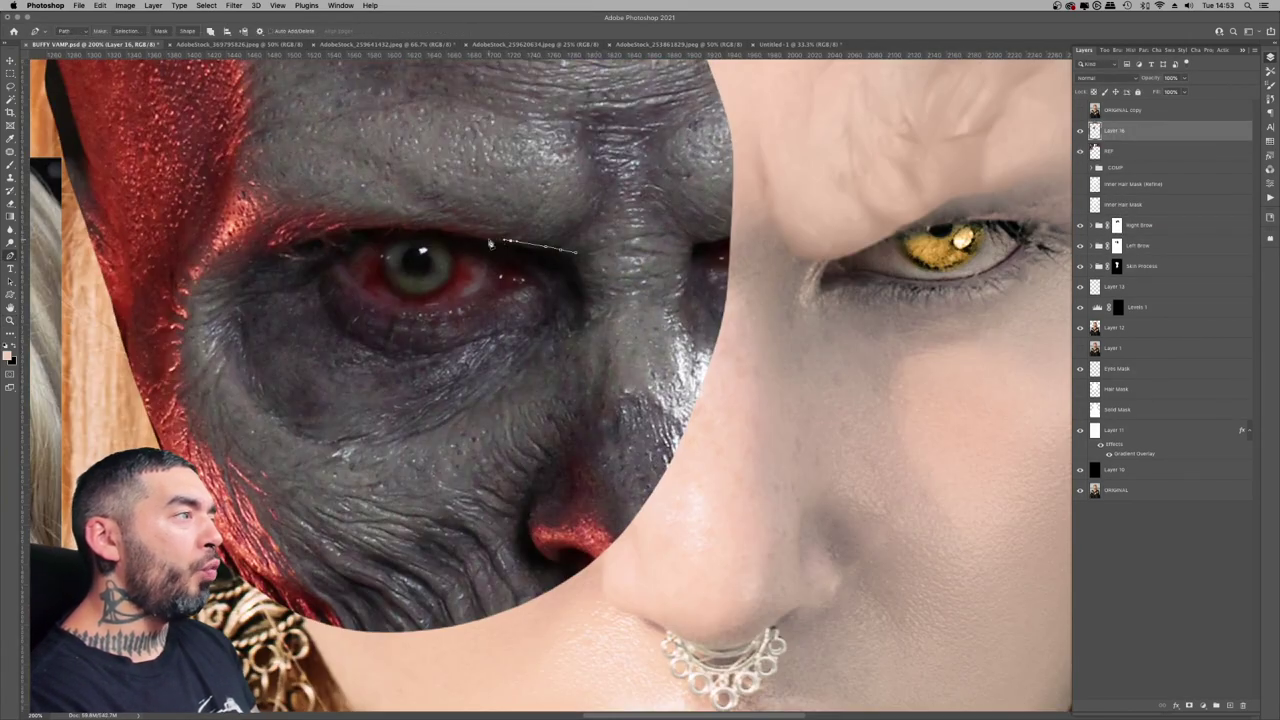
{"action": "key", "text": "super+minus"}
{"action": "key", "text": "super+minus"}
{"action": "key", "text": "super+minus"}
{"action": "left_click_drag", "start_coordinate": [468, 214], "coordinate": [560, 222]}
{"action": "left_click", "coordinate": [668, 275]}
{"action": "right_click", "coordinate": [625, 312]}
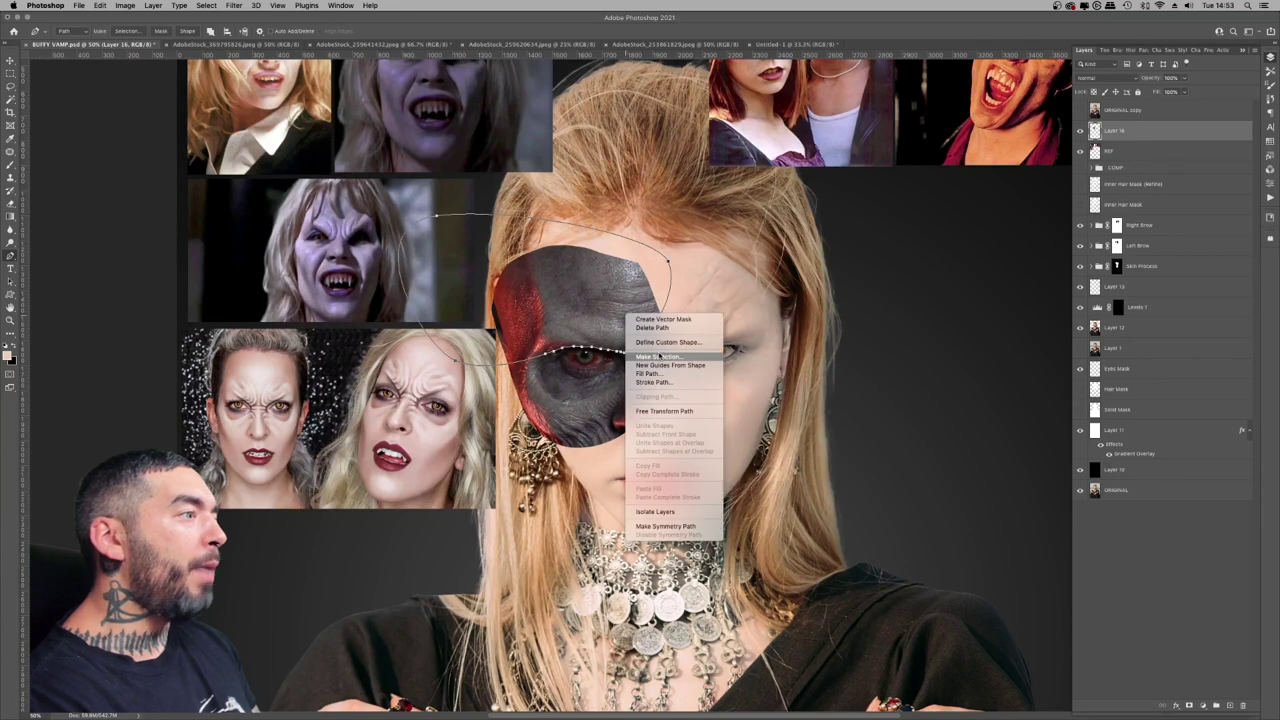
- Mask Layer 16 with the path's selection, keeping only the brow area above the eyelid, and deselect
{"action": "left_click", "coordinate": [1189, 706]}
{"action": "right_click", "coordinate": [559, 303]}
{"action": "left_click", "coordinate": [598, 348]}
{"action": "left_click", "coordinate": [598, 153]}
{"action": "key", "text": "alt+BackSpace"}
{"action": "key", "text": "super+d"}
- Place Layer 16 beneath the Left Brow group and shift the creature brow slightly to line up with the model's upper eyelid
{"action": "left_click_drag", "start_coordinate": [1150, 131], "coordinate": [1164, 256]}
{"action": "left_click", "coordinate": [1095, 246]}
{"action": "key", "text": "super+t"}
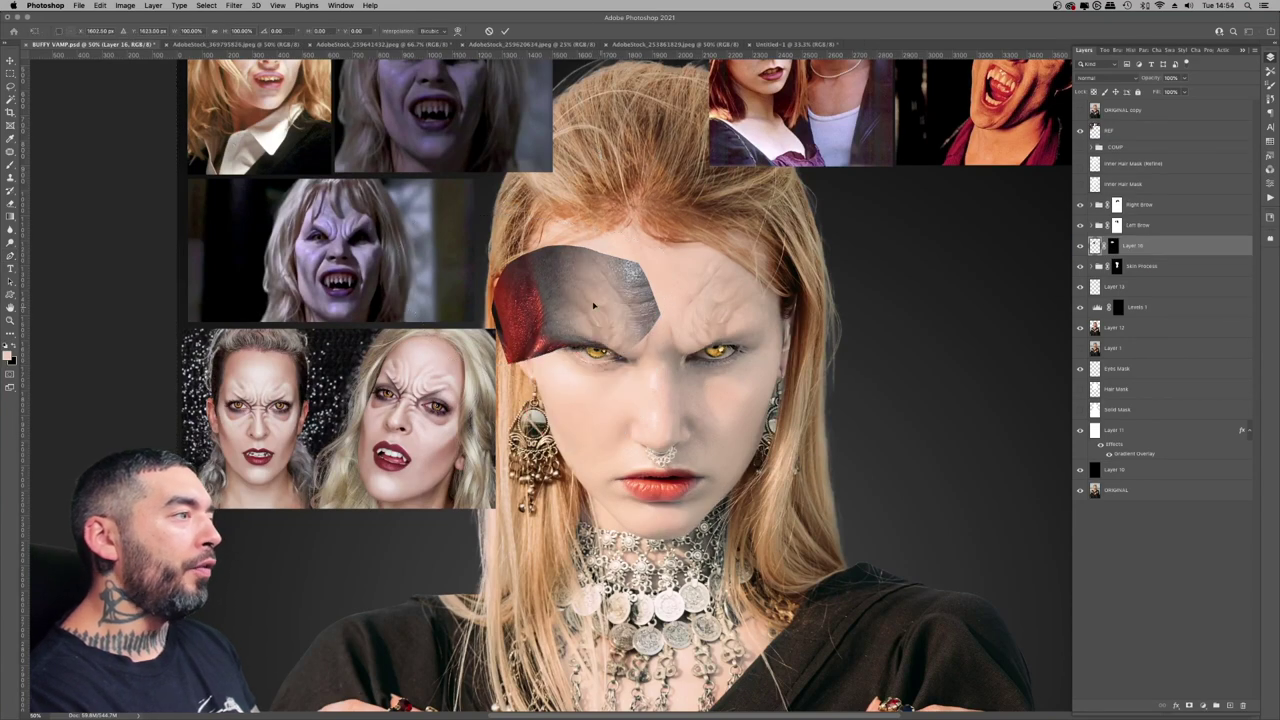
{"action": "left_click_drag", "start_coordinate": [642, 354], "coordinate": [633, 352]}
{"action": "key", "text": "Return"}
{"action": "key", "text": "super+plus"}
{"action": "key", "text": "super+plus"}
{"action": "key", "text": "super+plus"}
{"action": "key", "text": "v"}
{"action": "mouse_move", "coordinate": [489, 219]}
{"action": "left_mouse_down"}
{"action": "mouse_move", "coordinate": [470, 213]}
{"action": "mouse_move", "coordinate": [492, 221]}
{"action": "left_mouse_up"}
- Lighten and soften Layer 16 with the Camera Raw filter: exposure +1.55, contrast -40, raised highlights and shadows, and reduced texture and clarity
{"action": "left_click", "coordinate": [233, 5]}
{"action": "left_click", "coordinate": [255, 108]}
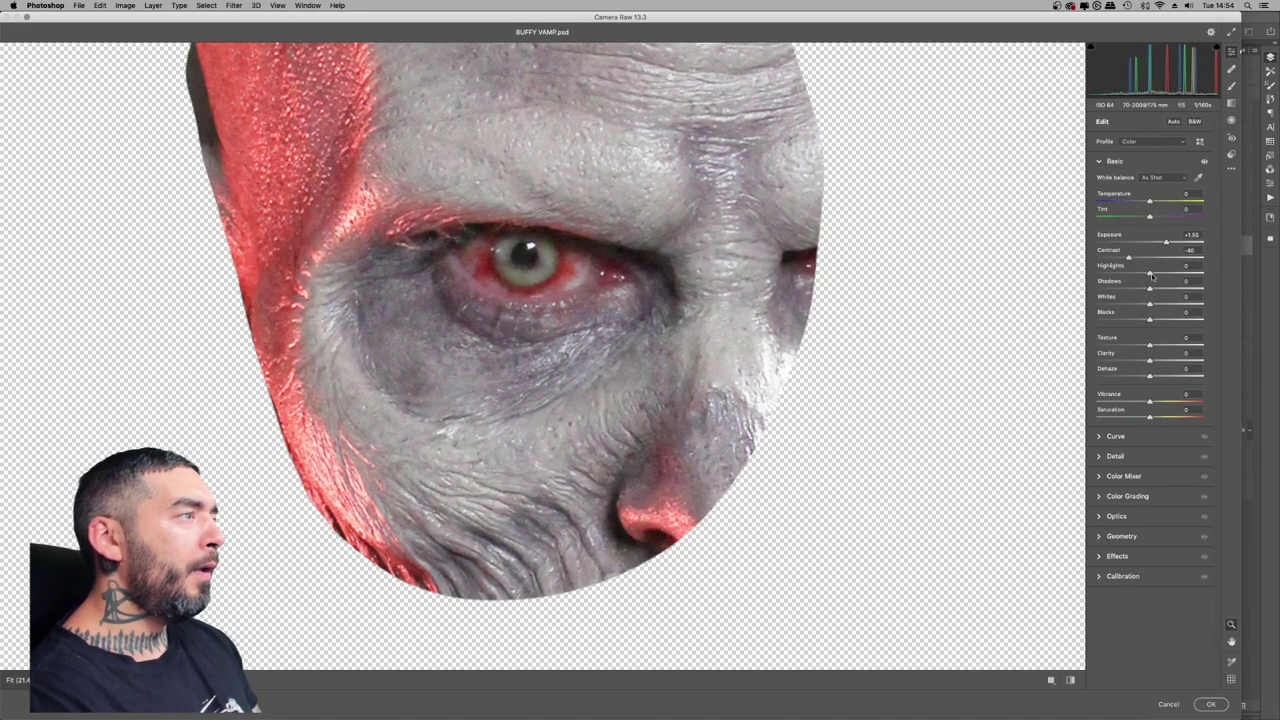
{"action": "left_click_drag", "start_coordinate": [1150, 274], "coordinate": [1163, 274]}
{"action": "left_click_drag", "start_coordinate": [1150, 289], "coordinate": [1171, 289]}
{"action": "left_click", "coordinate": [1188, 297]}
{"action": "left_click_drag", "start_coordinate": [1150, 345], "coordinate": [1112, 345]}
{"action": "left_click_drag", "start_coordinate": [1150, 361], "coordinate": [1123, 326]}
{"action": "left_click", "coordinate": [1115, 456]}
{"action": "left_click", "coordinate": [1202, 238]}
{"action": "left_click", "coordinate": [1098, 400]}
{"action": "left_click", "coordinate": [1211, 704]}
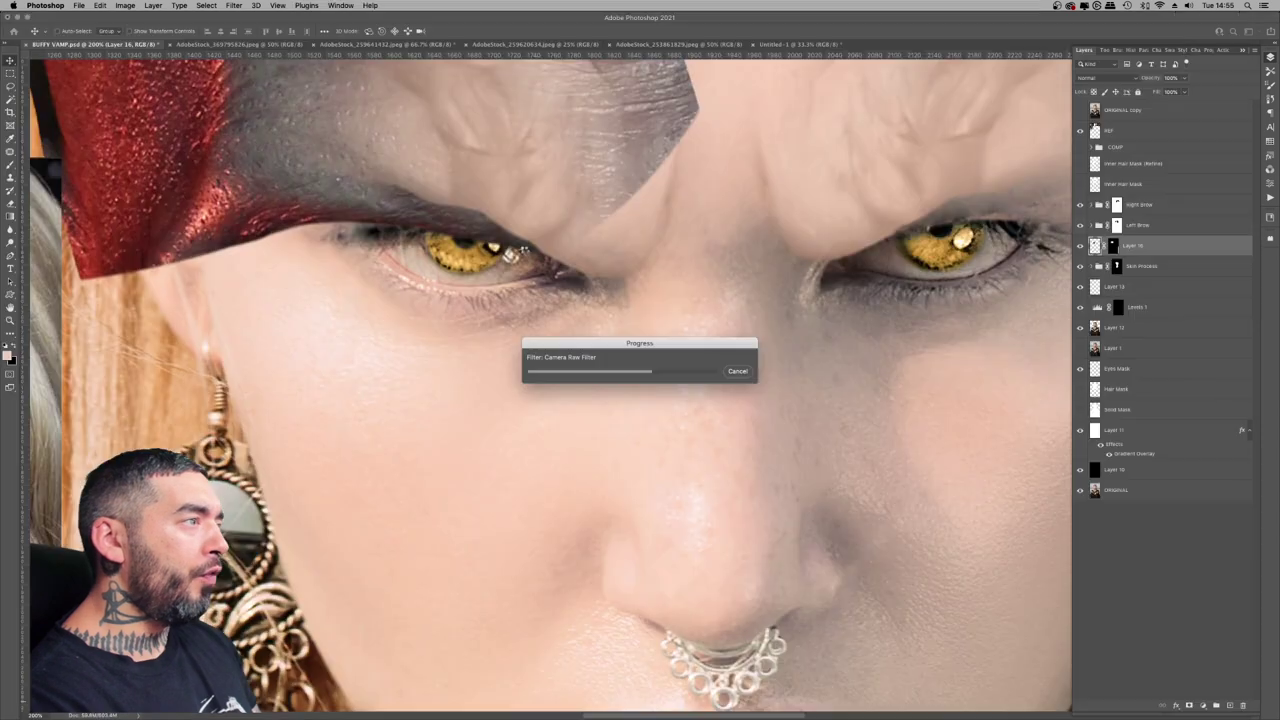
- Paint on Layer 16's mask to leave only a soft strip of creature skin along the upper eyelid
{"action": "key", "text": "z"}
{"action": "right_click", "coordinate": [535, 246]}
{"action": "left_click", "coordinate": [566, 252]}
{"action": "key", "text": "b"}
{"action": "left_click", "coordinate": [1113, 246]}
{"action": "mouse_move", "coordinate": [586, 280]}
{"action": "left_mouse_down"}
{"action": "mouse_move", "coordinate": [553, 285]}
{"action": "mouse_move", "coordinate": [656, 178]}
{"action": "mouse_move", "coordinate": [581, 187]}
{"action": "left_mouse_up"}
{"action": "key", "text": "z"}
- Duplicate Layer 16, flip the copy horizontally and fit it over the opposite upper eyelid
{"action": "double_click", "coordinate": [622, 248]}
{"action": "key", "text": "super+j"}
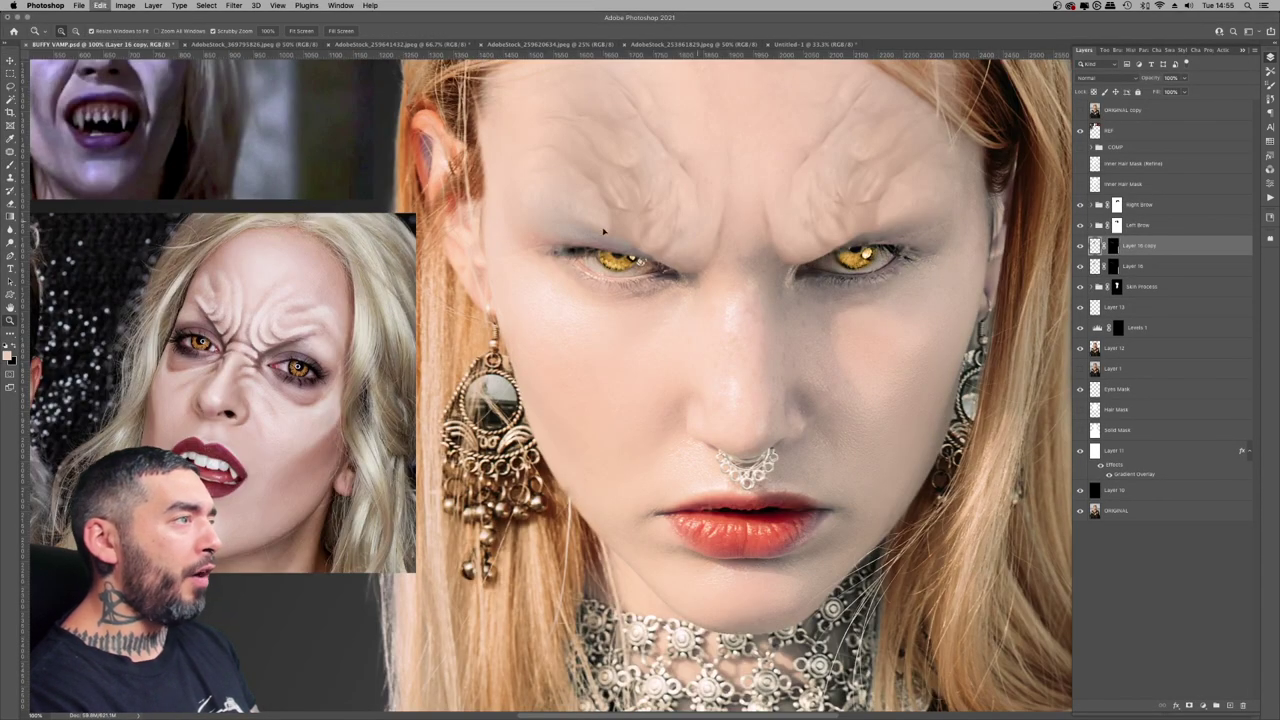
{"action": "key", "text": "super+t"}
{"action": "right_click", "coordinate": [580, 212]}
{"action": "left_click", "coordinate": [612, 402]}
{"action": "left_click_drag", "start_coordinate": [524, 235], "coordinate": [942, 370]}
{"action": "left_click_drag", "start_coordinate": [932, 246], "coordinate": [887, 236]}
{"action": "key", "text": "Return"}
{"action": "key", "text": "z"}
{"action": "left_click", "coordinate": [872, 286]}
{"action": "left_click_drag", "start_coordinate": [870, 287], "coordinate": [768, 313]}
- Refine the Right Brow and Left Brow group masks near the eyes with a smaller black brush
{"action": "key", "text": "b"}
{"action": "left_click", "coordinate": [1117, 205]}
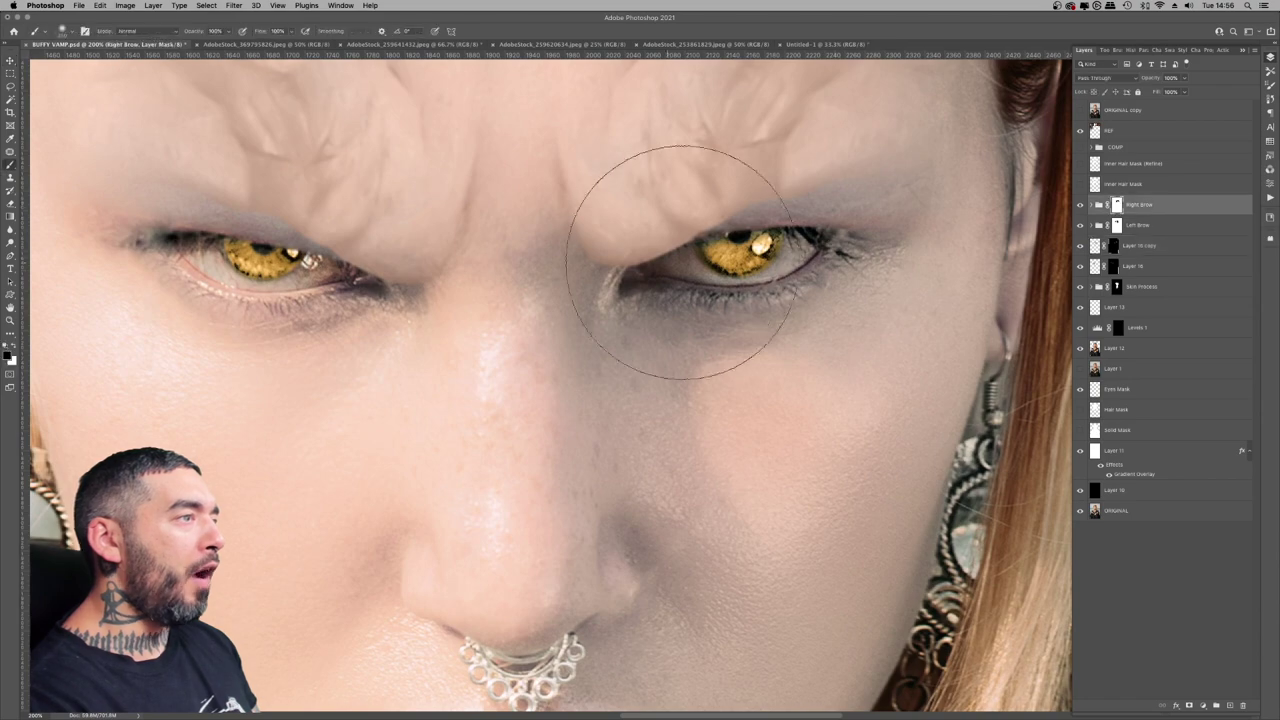
{"action": "key", "text": "bracketleft"}
{"action": "key", "text": "bracketleft"}
{"action": "key", "text": "bracketleft"}
{"action": "key", "text": "bracketleft"}
{"action": "key", "text": "bracketleft"}
{"action": "key", "text": "bracketleft"}
{"action": "left_click", "coordinate": [1117, 225]}
- Inspect the rebuilt eyelids and brows against the whole portrait and the vampire references
{"action": "key", "text": "z"}
{"action": "right_click", "coordinate": [620, 262]}
{"action": "left_click", "coordinate": [646, 268]}
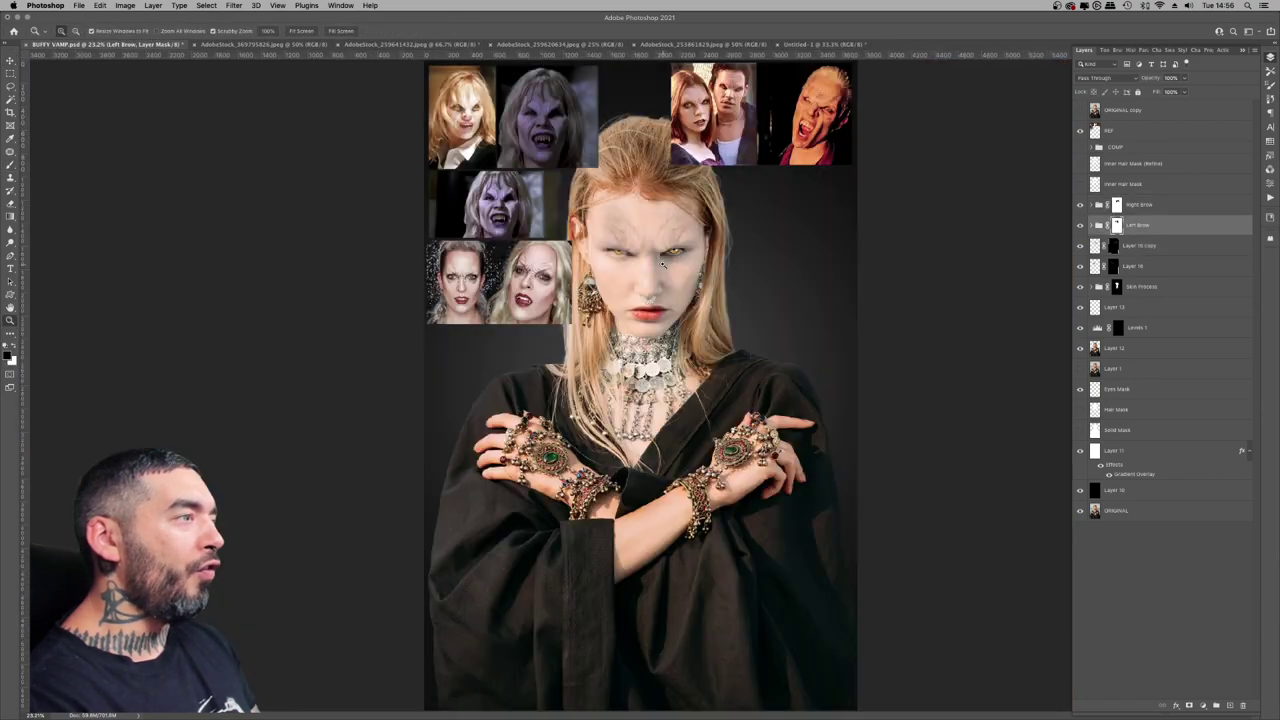
{"action": "left_click", "coordinate": [650, 260]}
{"action": "left_click", "coordinate": [650, 260]}
{"action": "right_click", "coordinate": [647, 228]}
{"action": "left_click", "coordinate": [662, 233]}
{"action": "left_click", "coordinate": [650, 228]}
{"action": "right_click", "coordinate": [600, 318]}
{"action": "left_click", "coordinate": [617, 324]}
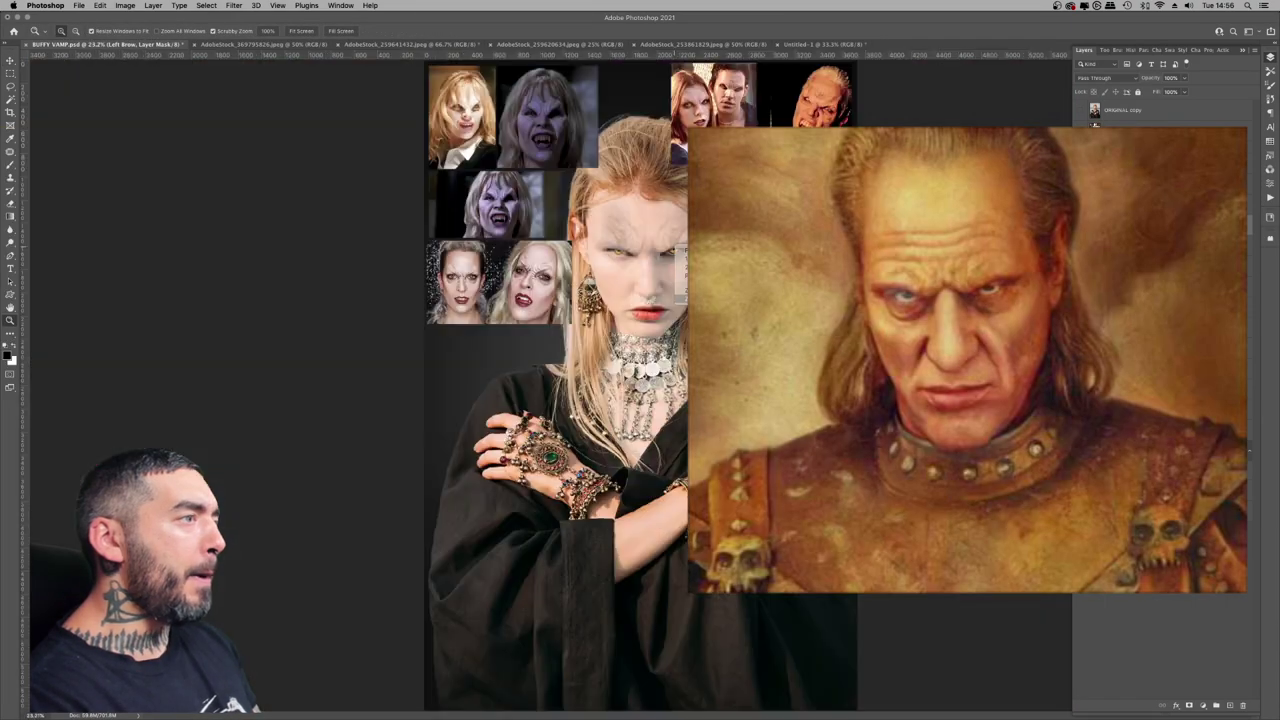
{"action": "left_click", "coordinate": [646, 226]}
{"action": "left_click", "coordinate": [646, 226]}
- Lasso the wrinkled skin below the left-hand eye in the goblin photo and copy it
{"action": "left_click", "coordinate": [408, 44]}
{"action": "key", "text": "l"}
{"action": "left_click_drag", "start_coordinate": [591, 385], "coordinate": [555, 396]}
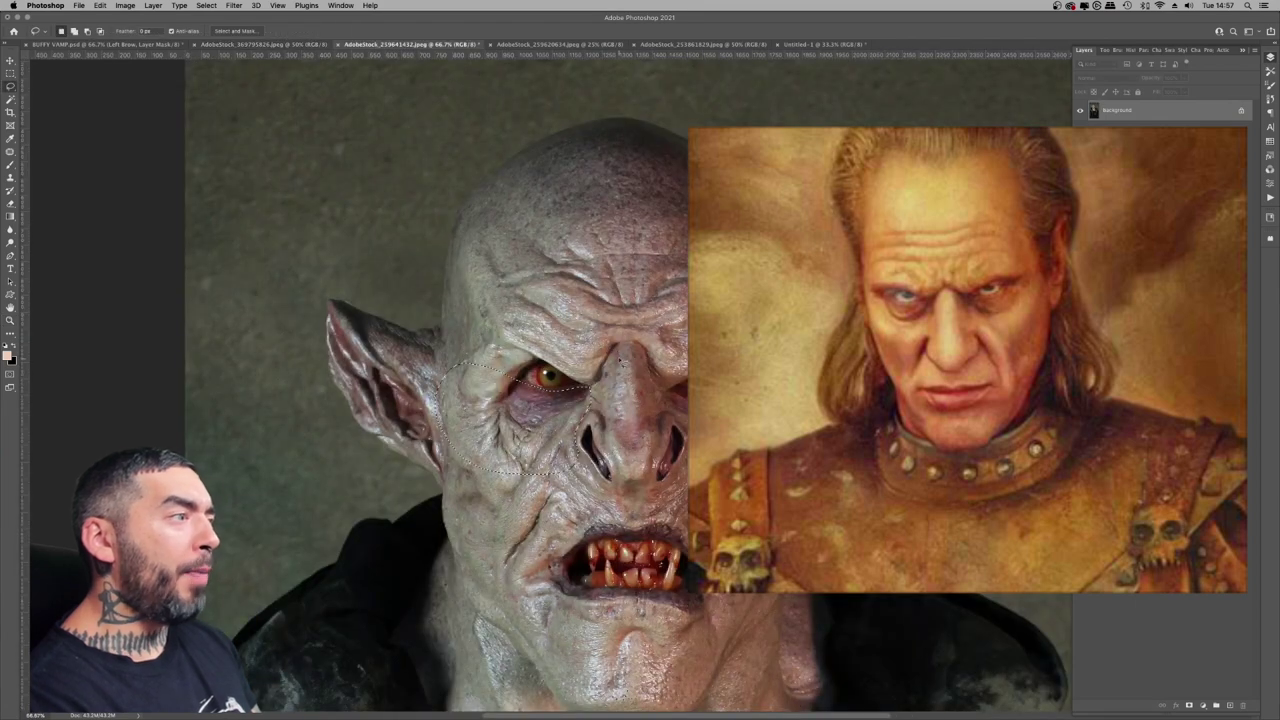
{"action": "key", "text": "super+c"}
- Paste the goblin under-eye skin into BUFFY VAMP.psd and fit it below the left-hand eye, scaled to about 123% and rotated about 4° counterclockwise
{"action": "left_click", "coordinate": [85, 44]}
{"action": "key", "text": "super+v"}
{"action": "key", "text": "super+t"}
{"action": "left_click_drag", "start_coordinate": [661, 368], "coordinate": [548, 338]}
{"action": "left_click_drag", "start_coordinate": [588, 385], "coordinate": [623, 410]}
{"action": "left_click_drag", "start_coordinate": [677, 421], "coordinate": [682, 410]}
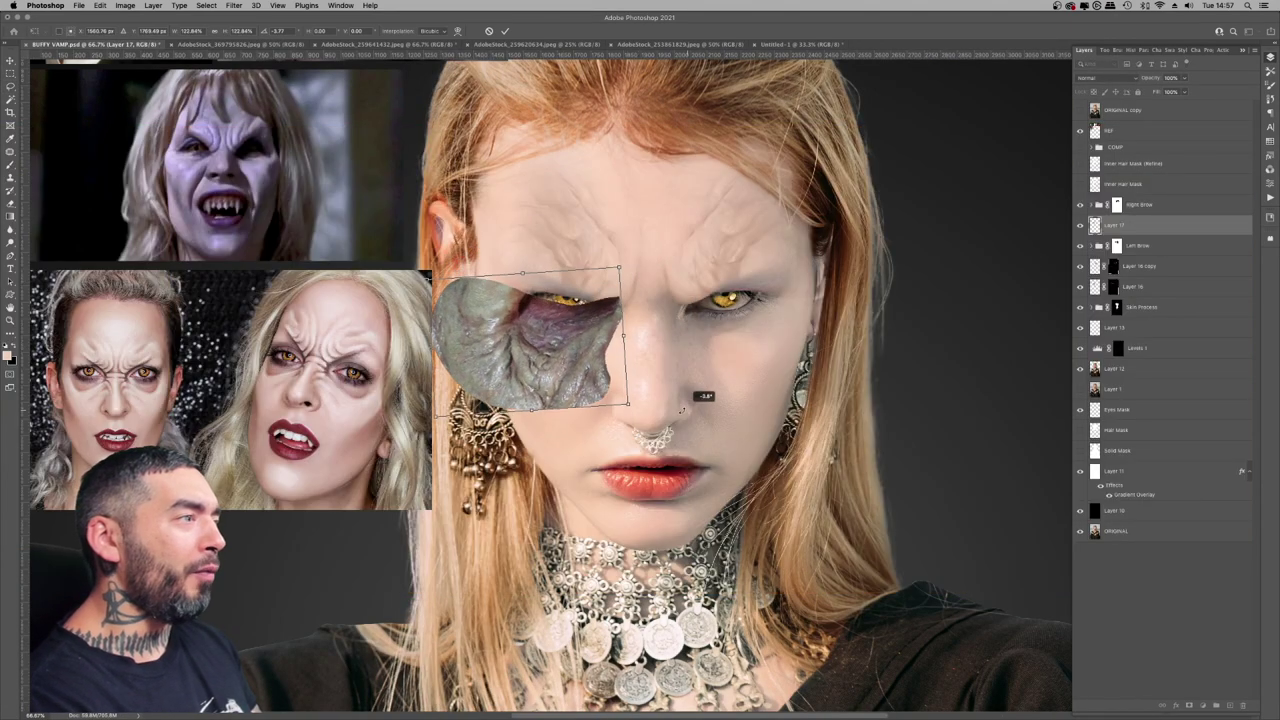
{"action": "key", "text": "Return"}
- Set Layer 17 to Overlay and mask its edges to blend the under-eye folds into the pale skin
{"action": "key", "text": "shift+alt+h"}
{"action": "left_click", "coordinate": [1189, 706]}
{"action": "key", "text": "b"}
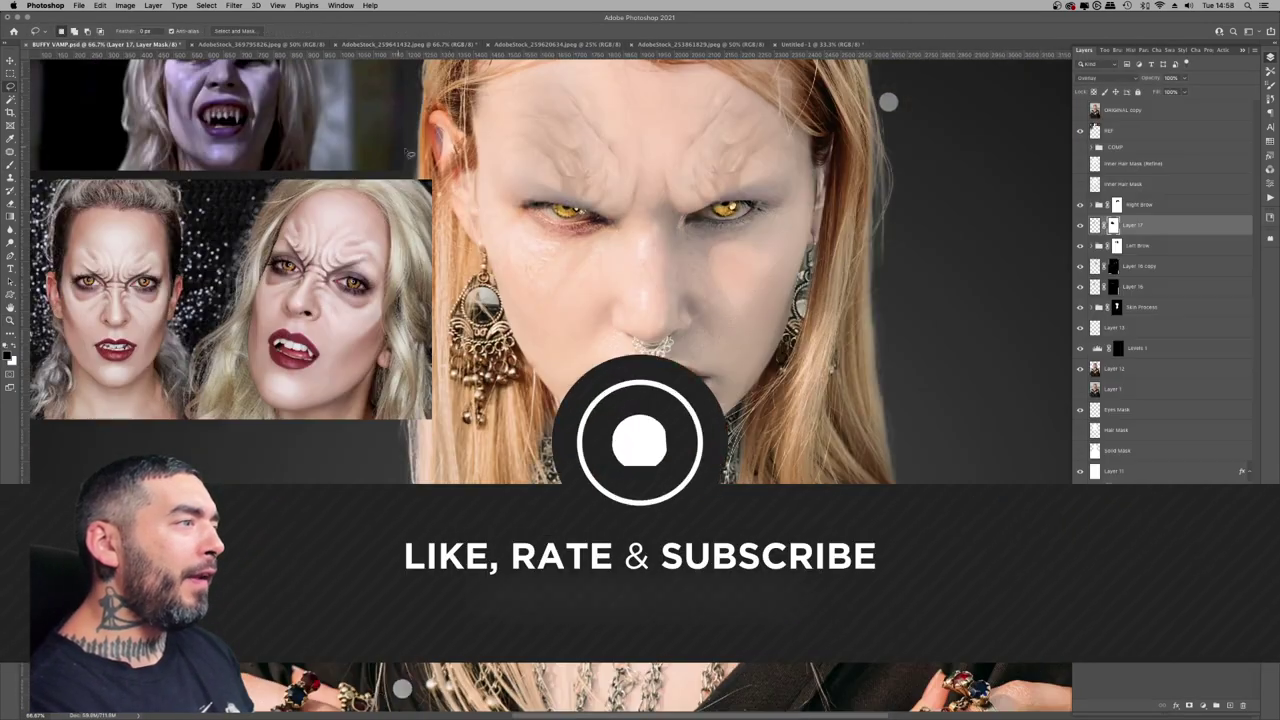
- Paste the goblin's other under-eye piece, place it below the right-hand eye and set it to Overlay
{"action": "key", "text": "super+v"}
{"action": "left_click_drag", "start_coordinate": [765, 258], "coordinate": [785, 225]}
{"action": "left_click", "coordinate": [1106, 78]}
{"action": "left_click", "coordinate": [1098, 188]}
- Reapply the last filter to Layer 18 to lighten the orange under-eye patch
{"action": "left_click", "coordinate": [1133, 246]}
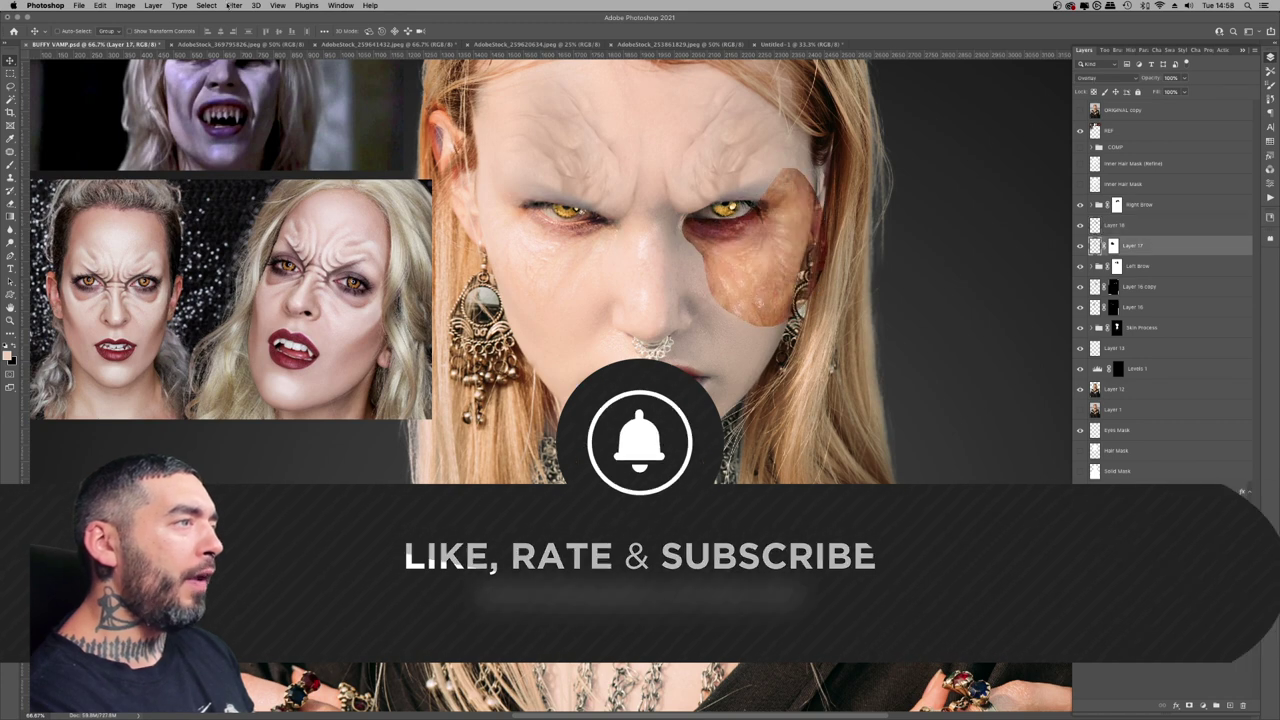
{"action": "left_click", "coordinate": [1115, 225]}
{"action": "left_click", "coordinate": [234, 6]}
{"action": "left_click", "coordinate": [258, 17]}
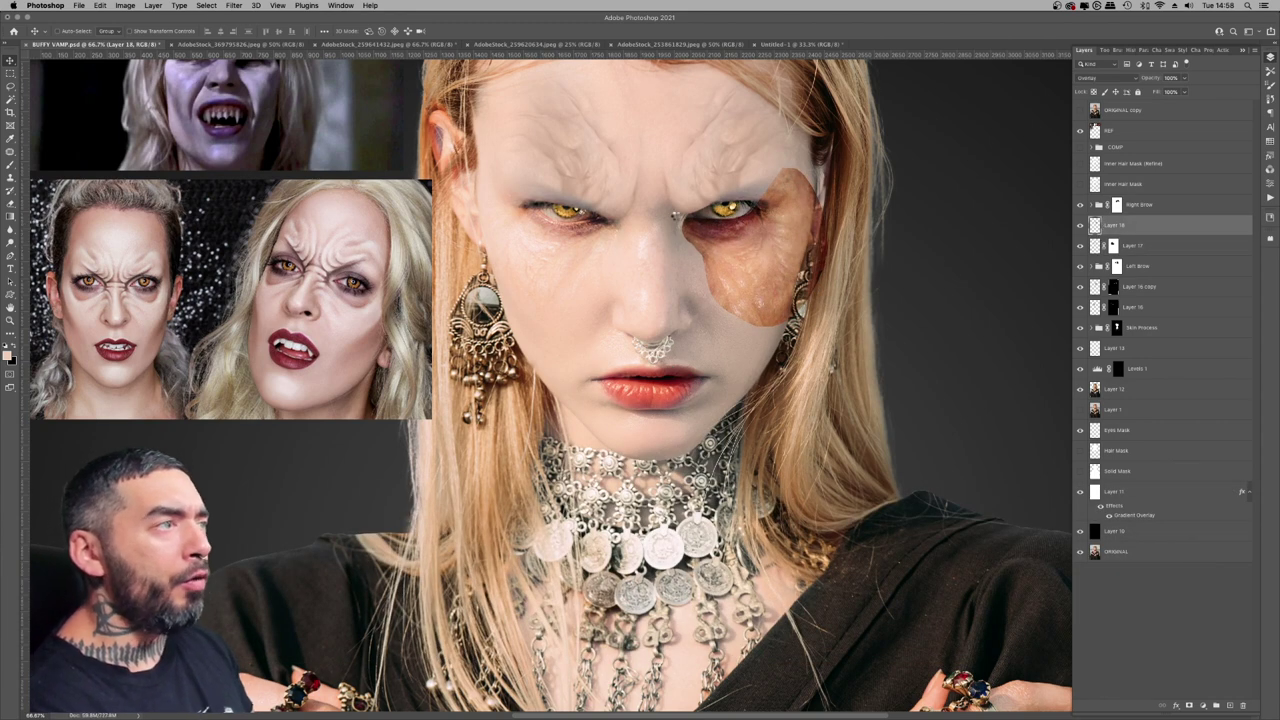
- Add a mask to Layer 18, paint away the patch's edges with a large brush, and compare with the layer hidden
{"action": "left_click", "coordinate": [1189, 706]}
{"action": "key", "text": "b"}
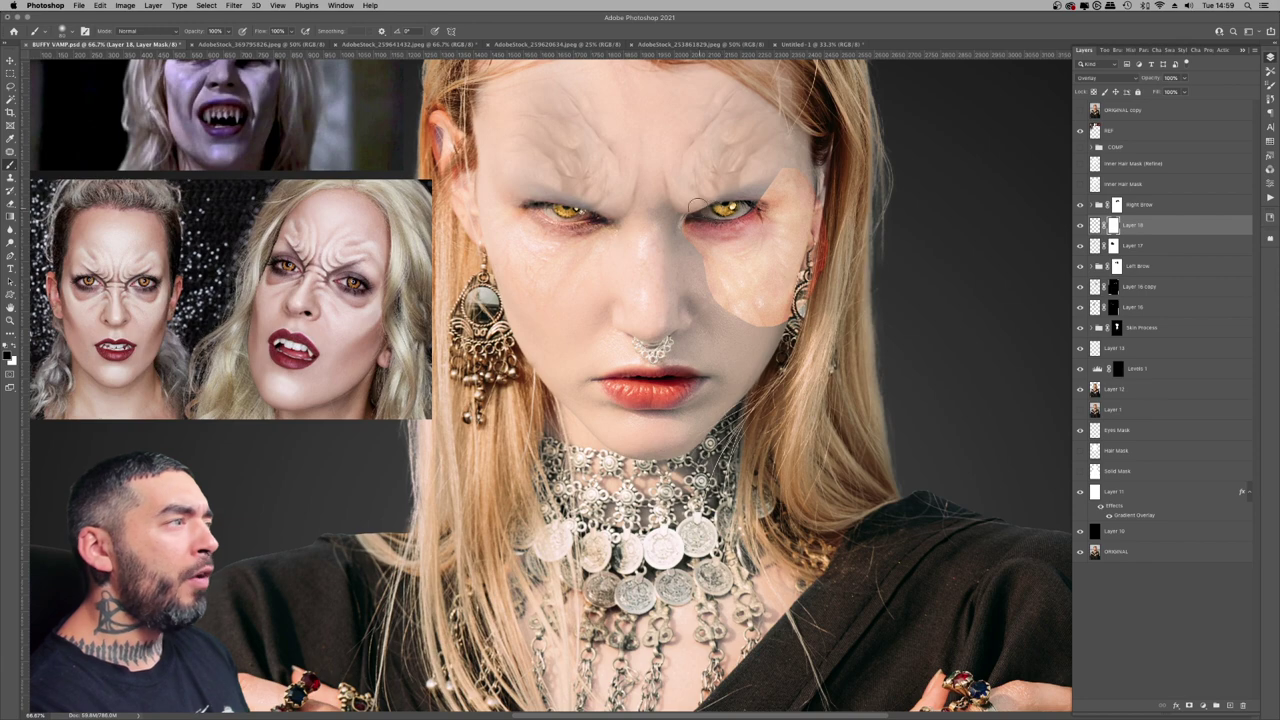
{"action": "key", "text": "bracketright"}
{"action": "key", "text": "bracketright"}
{"action": "key", "text": "bracketright"}
{"action": "key", "text": "bracketright"}
{"action": "key", "text": "bracketright"}
{"action": "key", "text": "bracketright"}
{"action": "key", "text": "bracketright"}
{"action": "key", "text": "bracketright"}
{"action": "key", "text": "bracketright"}
{"action": "mouse_move", "coordinate": [812, 166]}
{"action": "left_mouse_down"}
{"action": "mouse_move", "coordinate": [857, 223]}
{"action": "mouse_move", "coordinate": [590, 250]}
{"action": "left_mouse_up"}
{"action": "left_click", "coordinate": [1080, 225]}
{"action": "left_click", "coordinate": [1080, 225]}
- Look through the creature photos, then lasso the goblin's left-hand lower eyelid and copy it
{"action": "key", "text": "z"}
{"action": "left_click", "coordinate": [408, 45]}
{"action": "left_click", "coordinate": [549, 45]}
{"action": "left_click", "coordinate": [667, 45]}
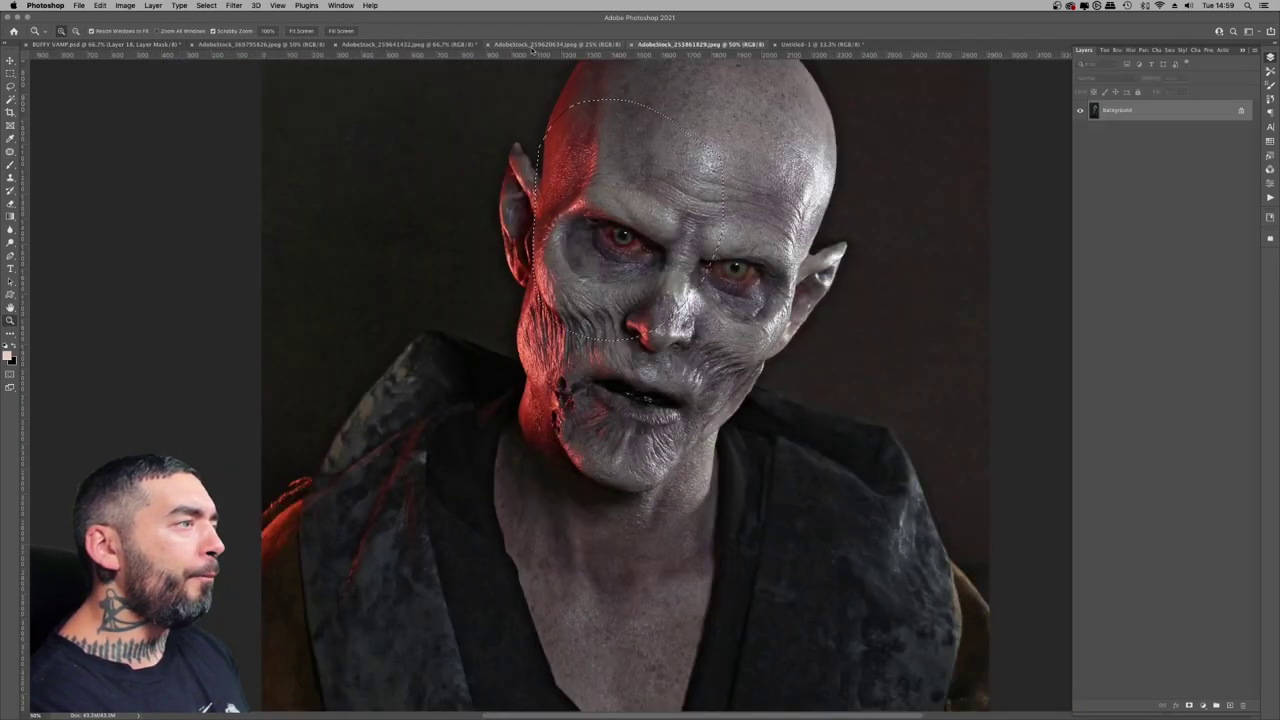
{"action": "left_click", "coordinate": [430, 45]}
{"action": "key", "text": "l"}
{"action": "left_click_drag", "start_coordinate": [603, 370], "coordinate": [510, 386]}
{"action": "key", "text": "super+c"}
{"action": "left_click", "coordinate": [105, 45]}
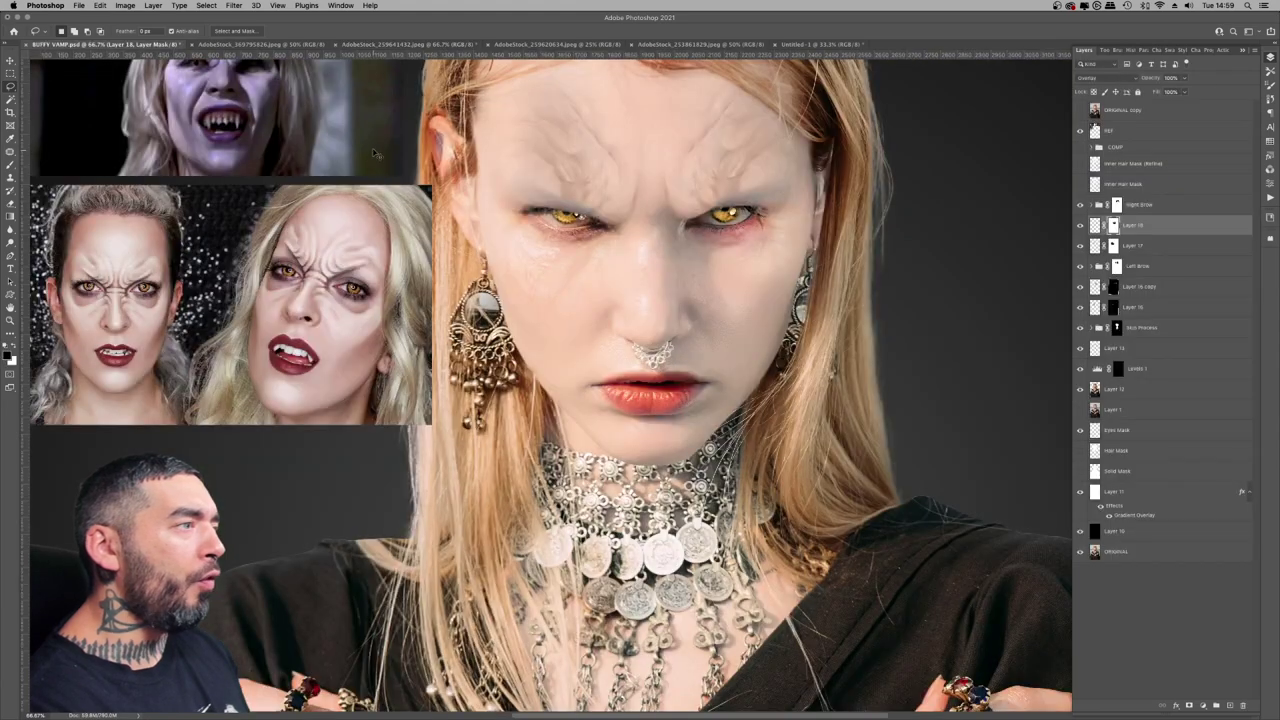
- Paste the lower eyelid piece into the portrait and fit it right under the left-hand eye
{"action": "key", "text": "super+v"}
{"action": "mouse_move", "coordinate": [640, 388]}
{"action": "left_mouse_down"}
{"action": "mouse_move", "coordinate": [546, 232]}
{"action": "mouse_move", "coordinate": [611, 274]}
{"action": "left_mouse_up"}
{"action": "key", "text": "super+t"}
{"action": "left_click_drag", "start_coordinate": [584, 245], "coordinate": [626, 247]}
{"action": "left_click_drag", "start_coordinate": [588, 250], "coordinate": [440, 171]}
{"action": "key", "text": "Return"}
- Set Layer 19 to Overlay and add a layer mask to blend the red eyelid tint
{"action": "key", "text": "shift+alt+o"}
{"action": "key", "text": "z"}
{"action": "left_click", "coordinate": [631, 224]}
{"action": "key", "text": "b"}
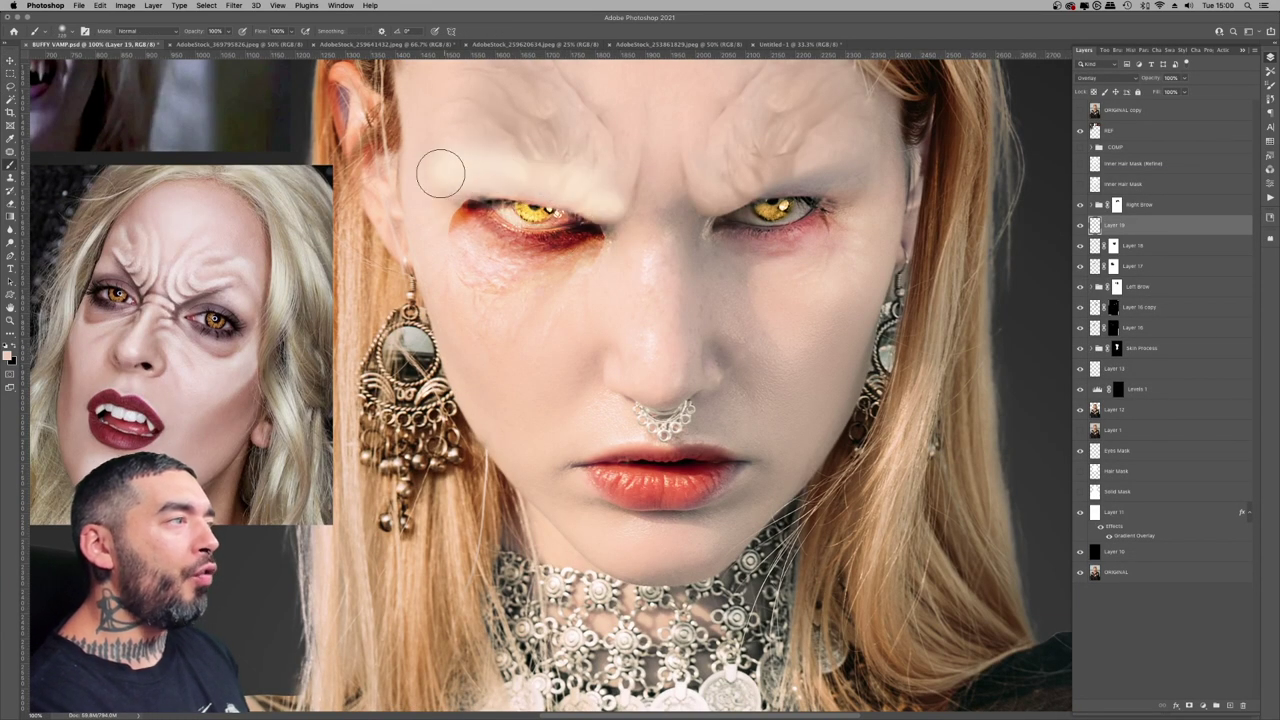
{"action": "key", "text": "super+z"}
{"action": "key", "text": "super+z"}
{"action": "key", "text": "super+shift+z"}
{"action": "left_click", "coordinate": [1189, 706]}
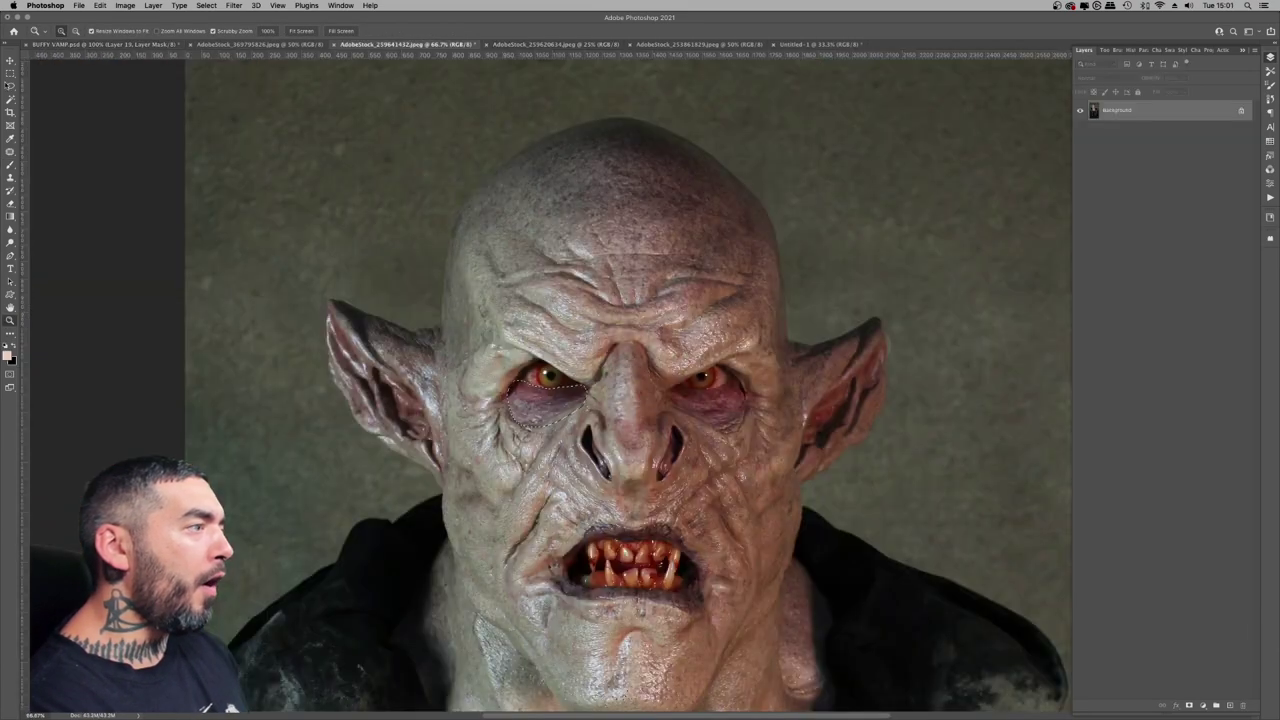
- Bring the goblin's right-hand lower eyelid in as Layer 20 in Overlay mode and mask off the surrounding cheek patch
{"action": "key", "text": "l"}
{"action": "left_click_drag", "start_coordinate": [735, 376], "coordinate": [674, 393]}
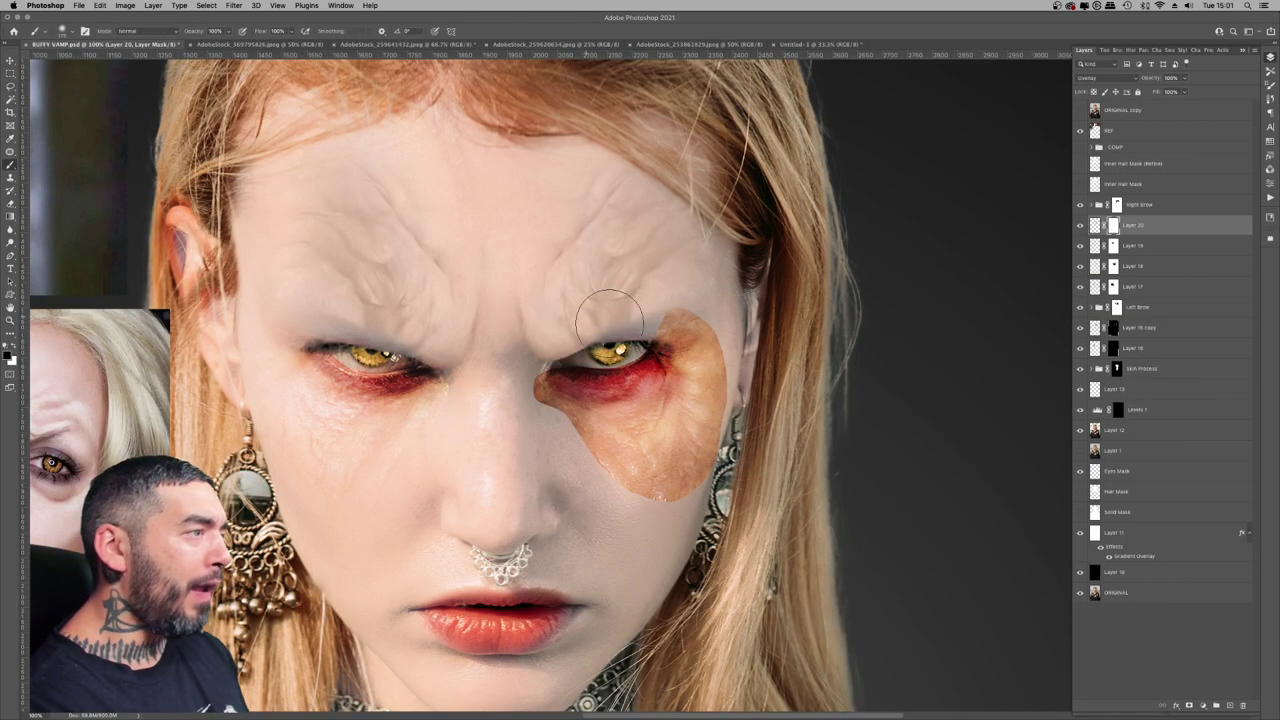
{"action": "mouse_move", "coordinate": [681, 311]}
{"action": "left_mouse_down"}
{"action": "mouse_move", "coordinate": [714, 360]}
{"action": "mouse_move", "coordinate": [715, 388]}
{"action": "mouse_move", "coordinate": [589, 467]}
{"action": "mouse_move", "coordinate": [530, 420]}
{"action": "left_mouse_up"}
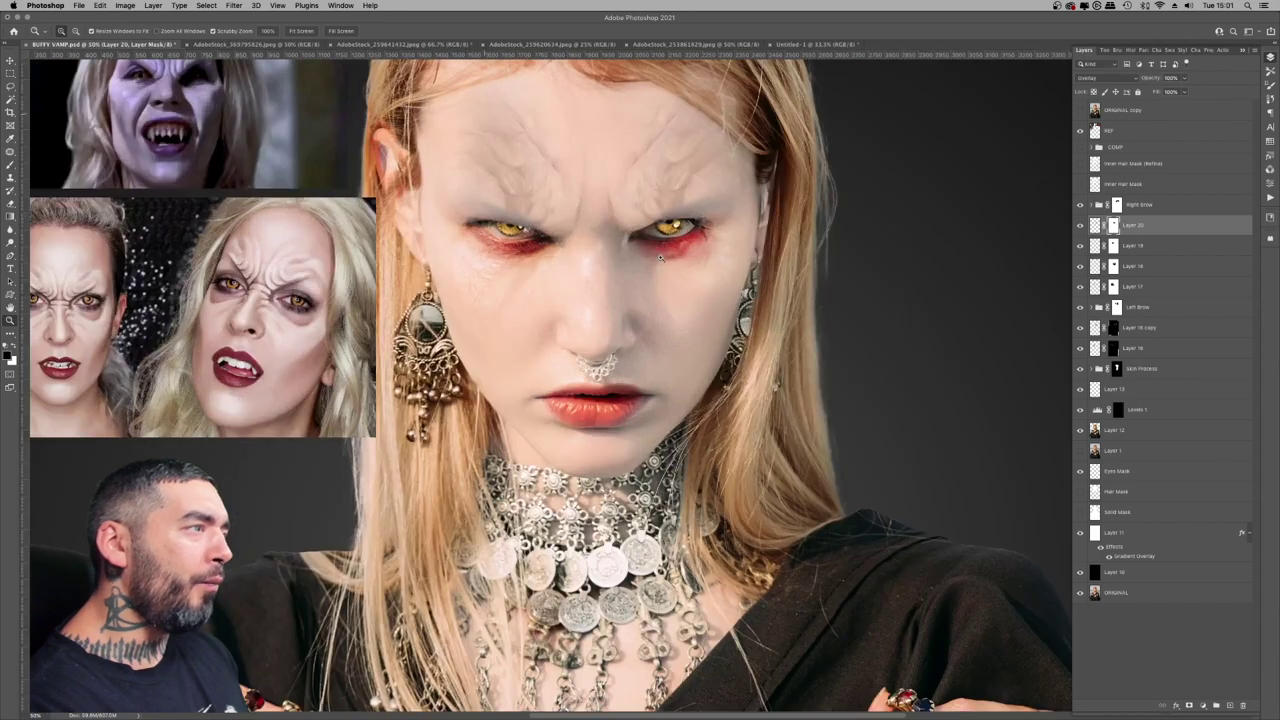
{"action": "key", "text": "ctrl+minus"}
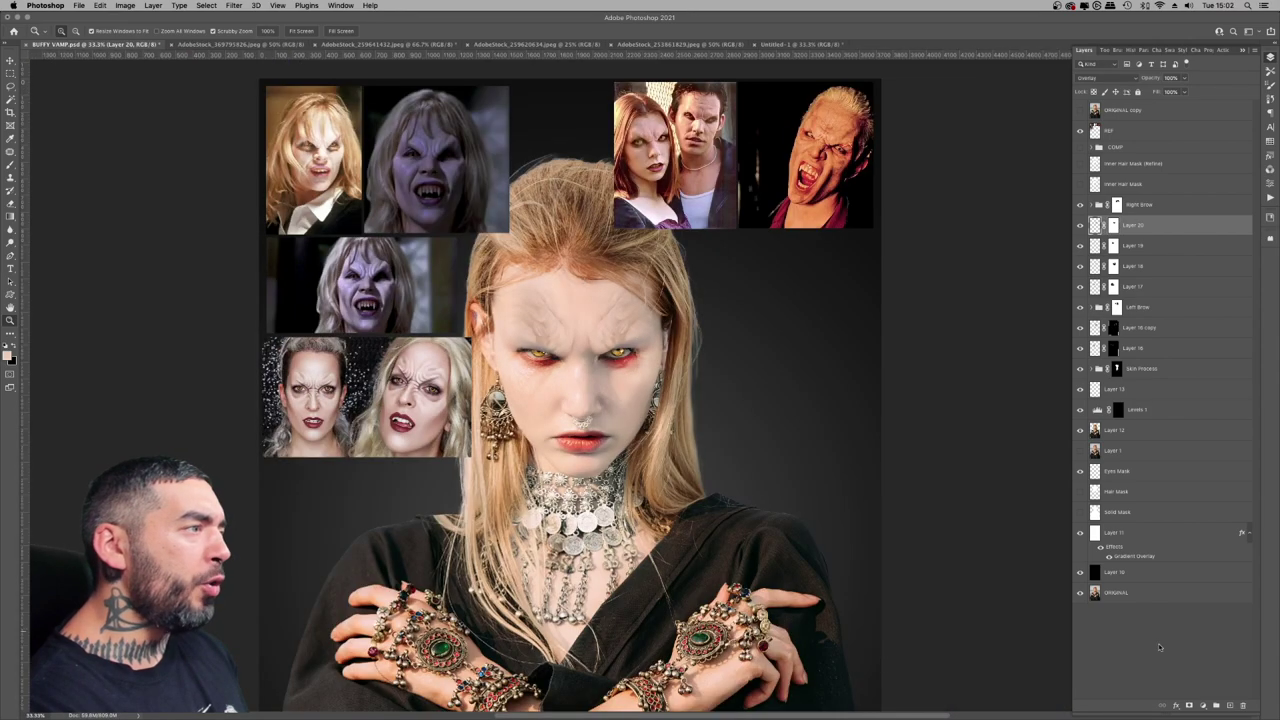
- Add a Hue/Saturation adjustment above Layer 20 with saturation at -85
{"action": "left_click", "coordinate": [1203, 706]}
{"action": "left_click", "coordinate": [1222, 595]}
{"action": "left_click_drag", "start_coordinate": [1162, 136], "coordinate": [1125, 136]}
{"action": "left_click", "coordinate": [1084, 50]}
{"action": "left_click", "coordinate": [1080, 226]}
{"action": "double_click", "coordinate": [1105, 226]}
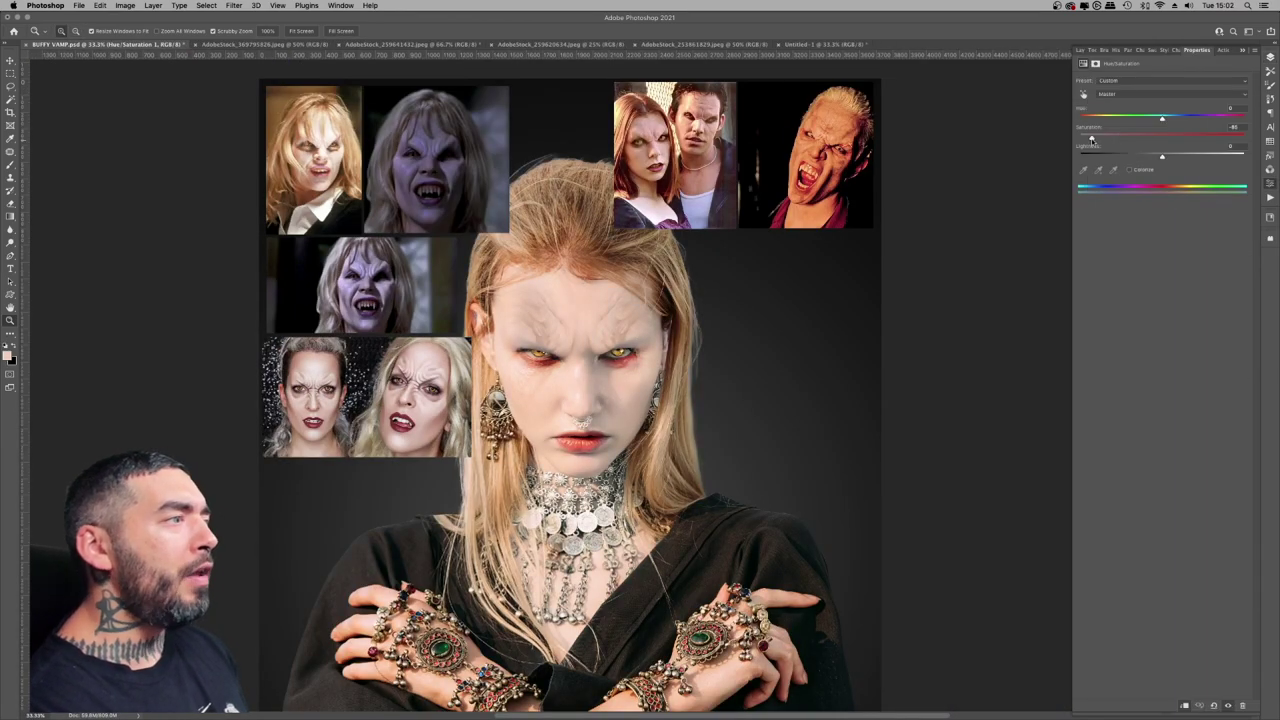
{"action": "left_click", "coordinate": [1084, 50]}
- Group Layer 18 and Layer 17, the under-eye detail layers beneath the Red Eyelids group
{"action": "left_click_drag", "start_coordinate": [597, 364], "coordinate": [948, 277]}
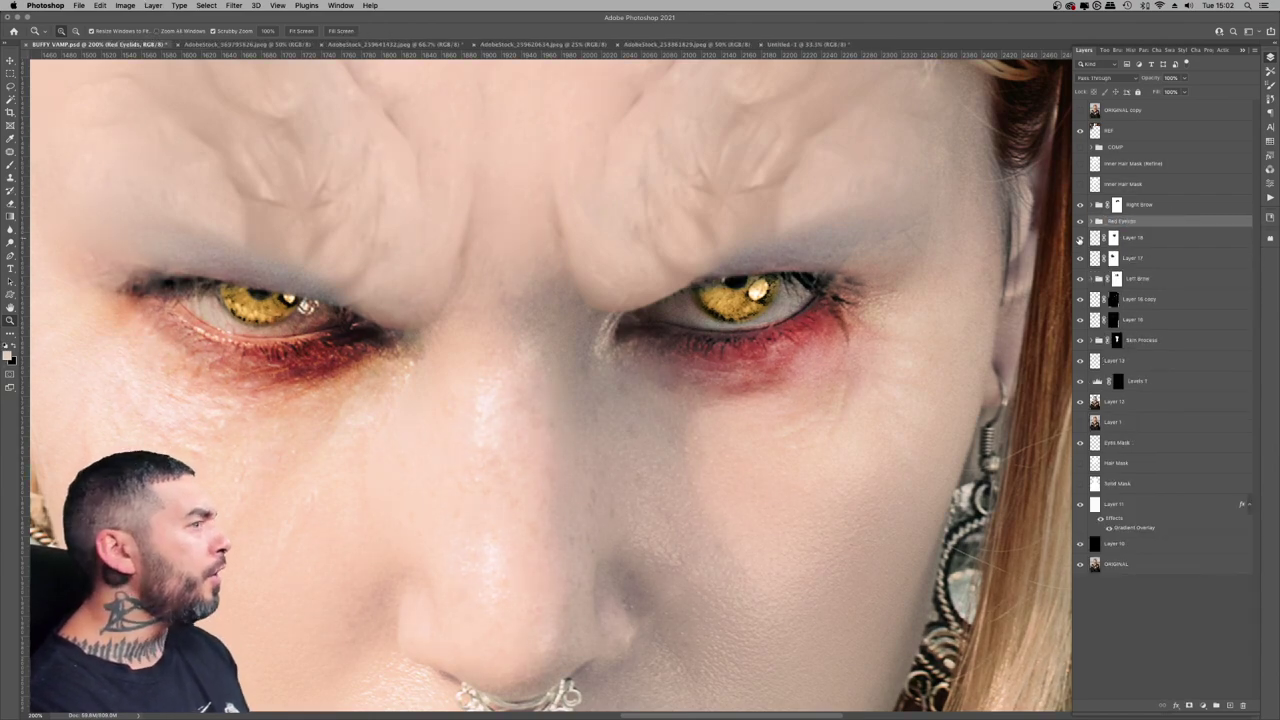
{"action": "left_click", "coordinate": [1133, 238]}
{"action": "left_click", "coordinate": [1133, 258], "text": "shift"}
{"action": "key", "text": "super+g"}
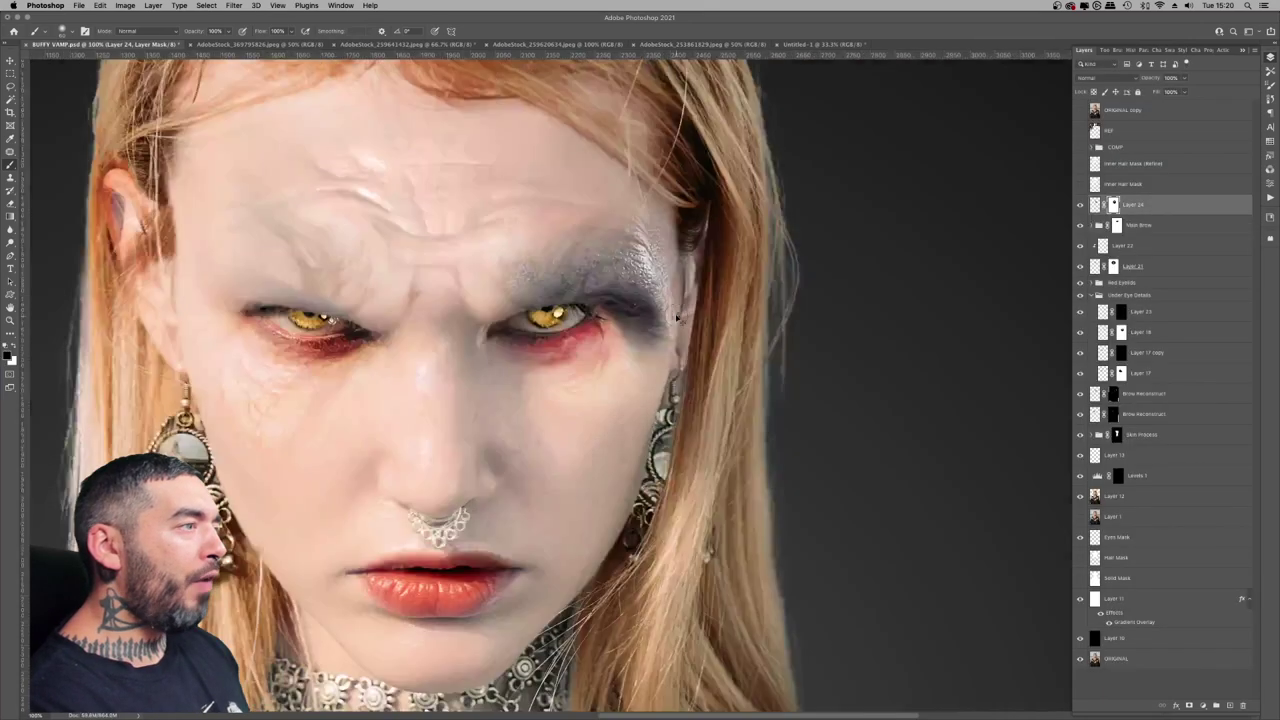
- Disable and re-enable Layer 24's mask to examine the full grey creature eye piece
{"action": "key", "text": "super+plus"}
{"action": "left_click", "coordinate": [1113, 205], "text": "shift"}
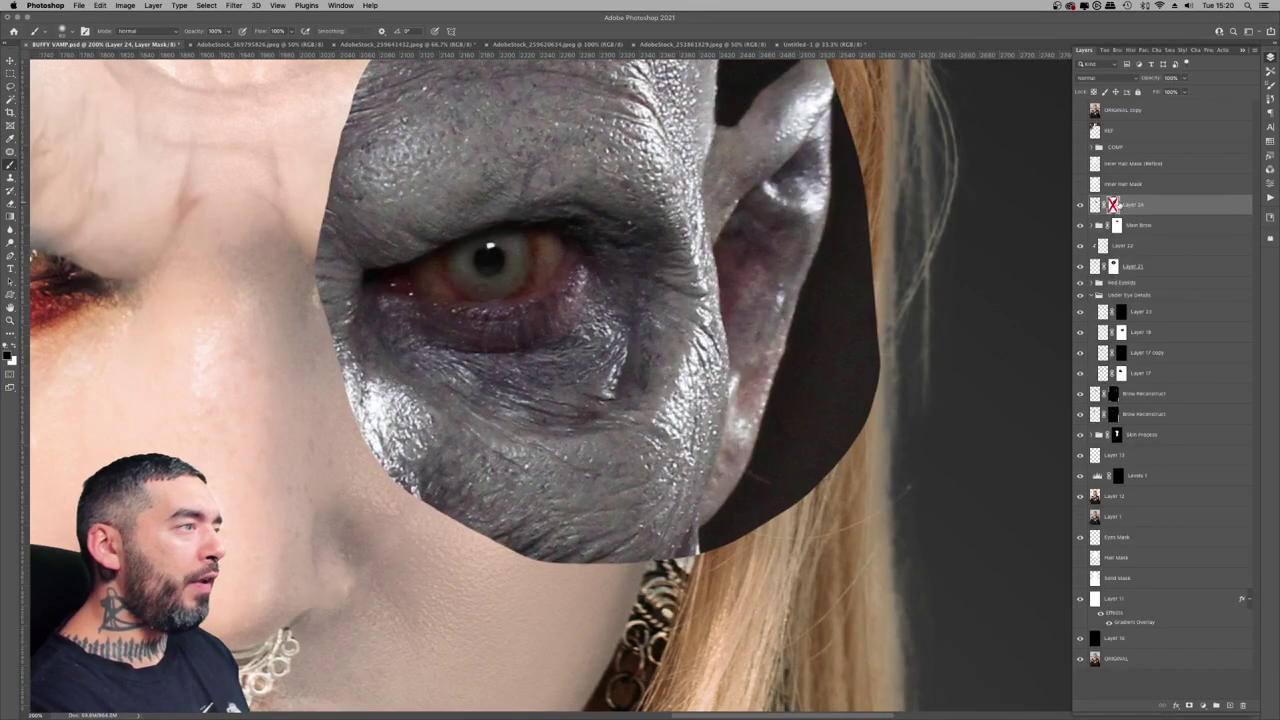
{"action": "left_click", "coordinate": [1113, 205], "text": "shift"}
{"action": "key", "text": "super+minus"}
{"action": "key", "text": "super+minus"}
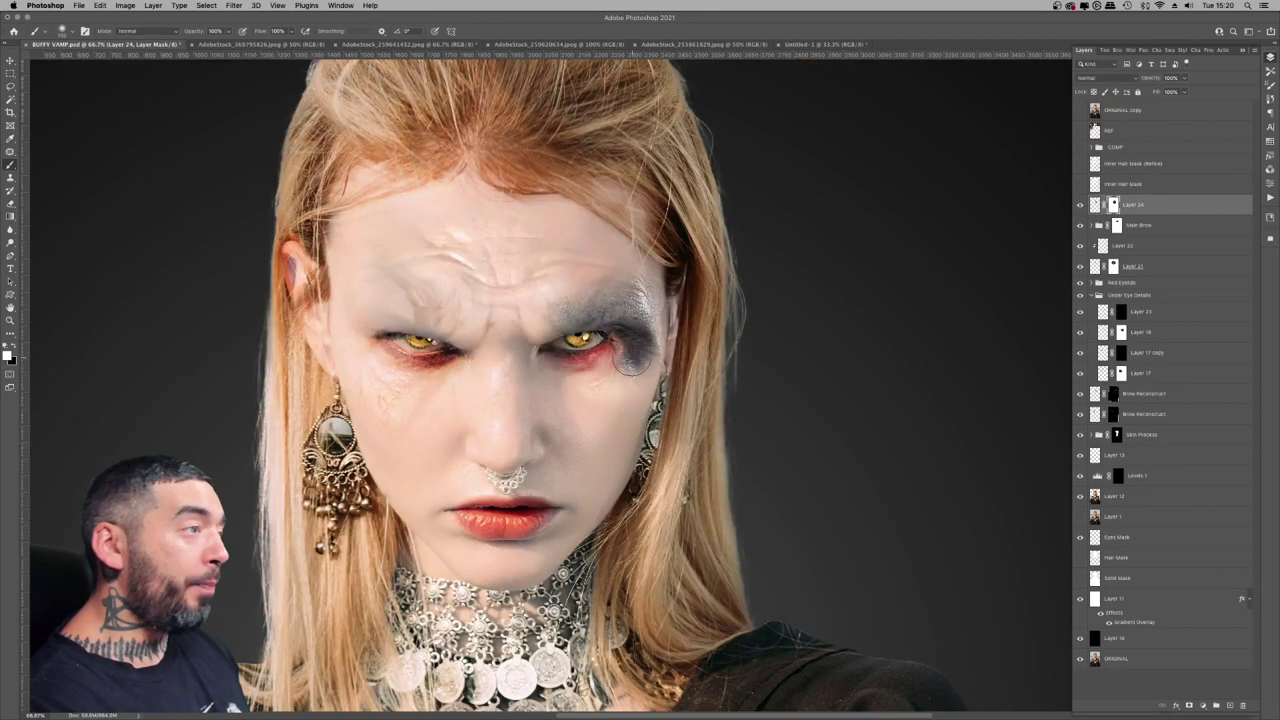
- Paint on Layer 24's mask below the right-hand eye's outer corner to blend the dark creature skin into the cheek
{"action": "left_click_drag", "start_coordinate": [630, 362], "coordinate": [625, 394]}
{"action": "key", "text": "super+minus"}
{"action": "key", "text": "super+minus"}
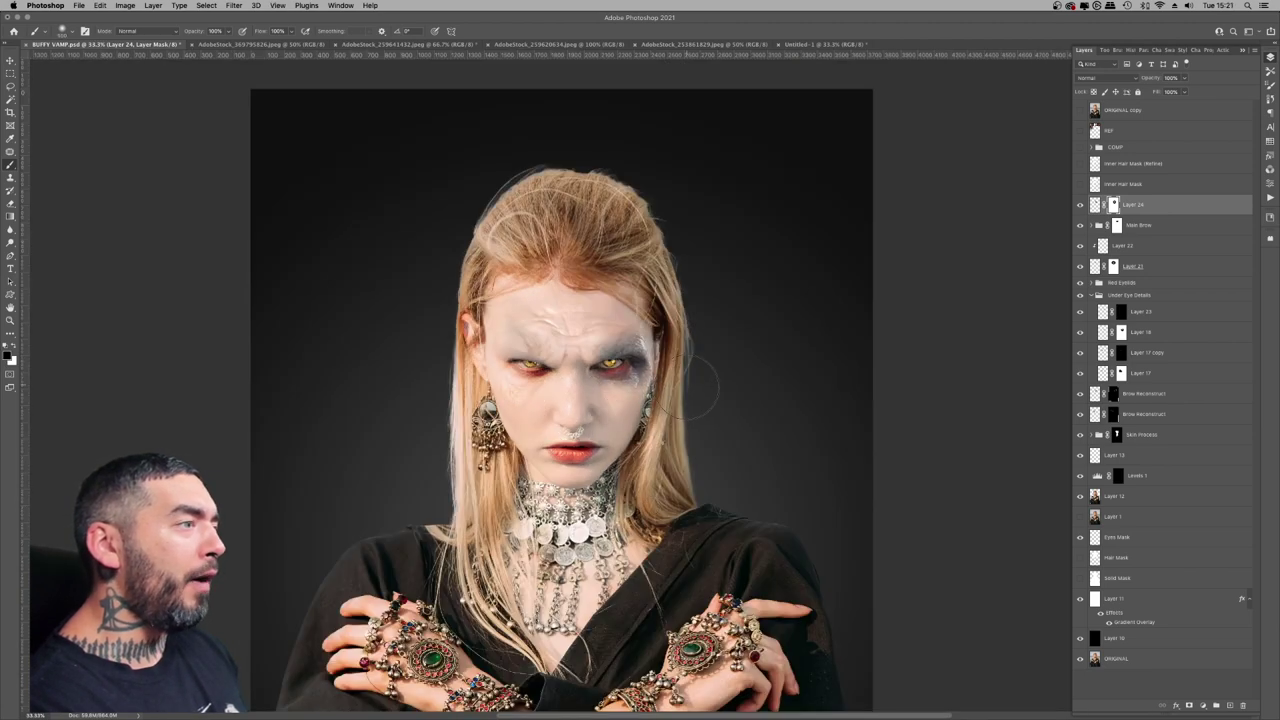
- Add a Color-mode layer clipped to Layer 24 and paint skin tone over the dark creature skin around the right-hand eye
{"action": "key", "text": "super+plus"}
{"action": "key", "text": "super+plus"}
{"action": "key", "text": "super+plus"}
{"action": "key", "text": "super+shift+n"}
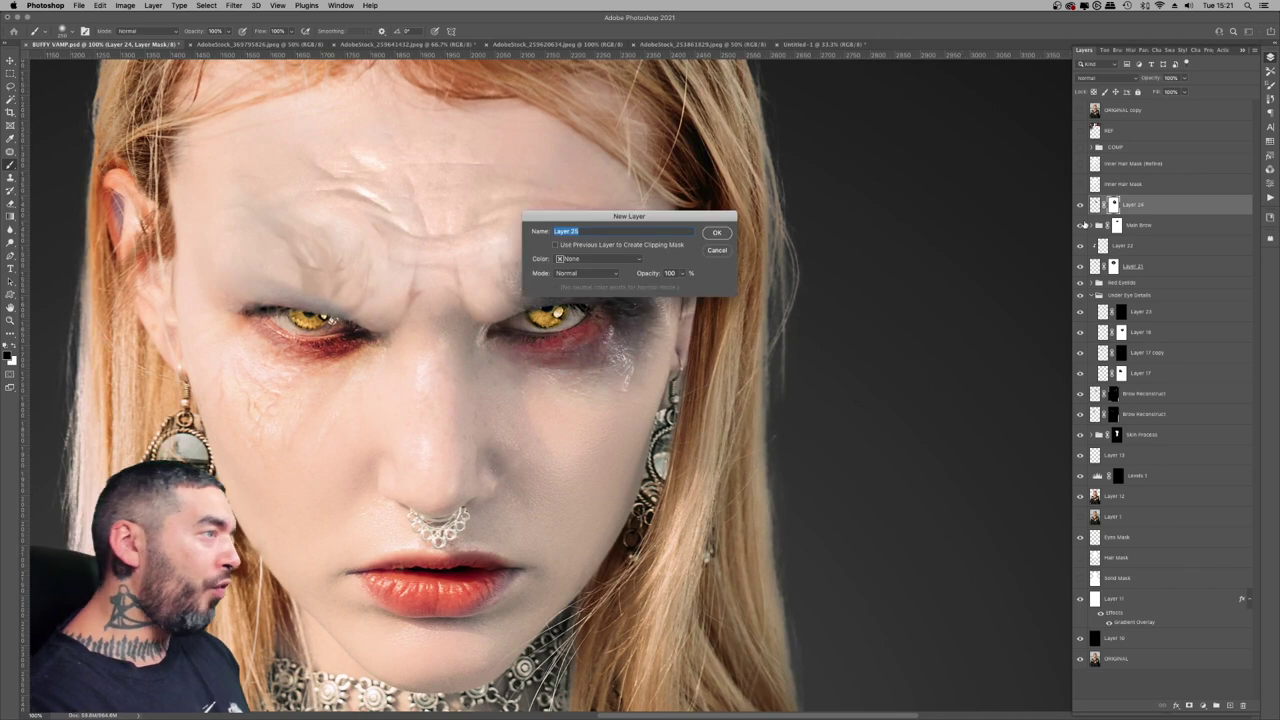
{"action": "key", "text": "Return"}
{"action": "left_click", "coordinate": [1105, 77]}
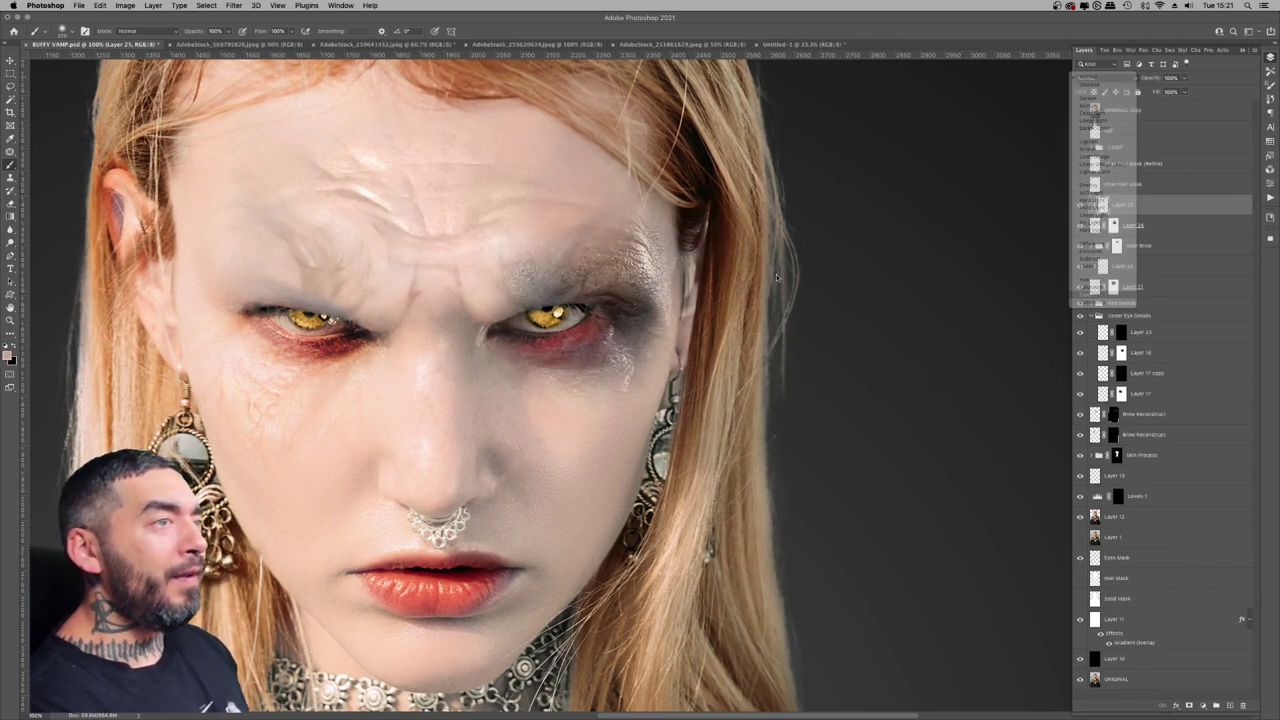
{"action": "left_click", "coordinate": [1100, 292]}
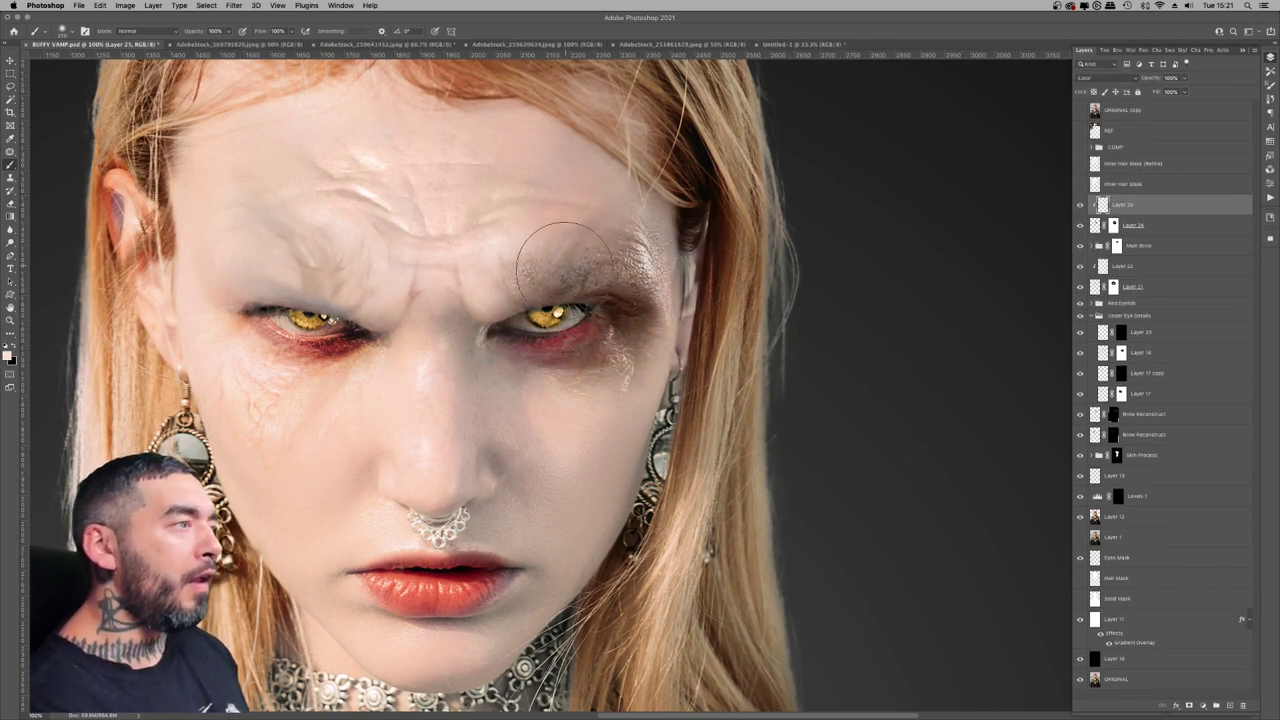
{"action": "key", "text": "z"}
{"action": "key", "text": "super+0"}
{"action": "left_click_drag", "start_coordinate": [712, 228], "coordinate": [790, 228]}
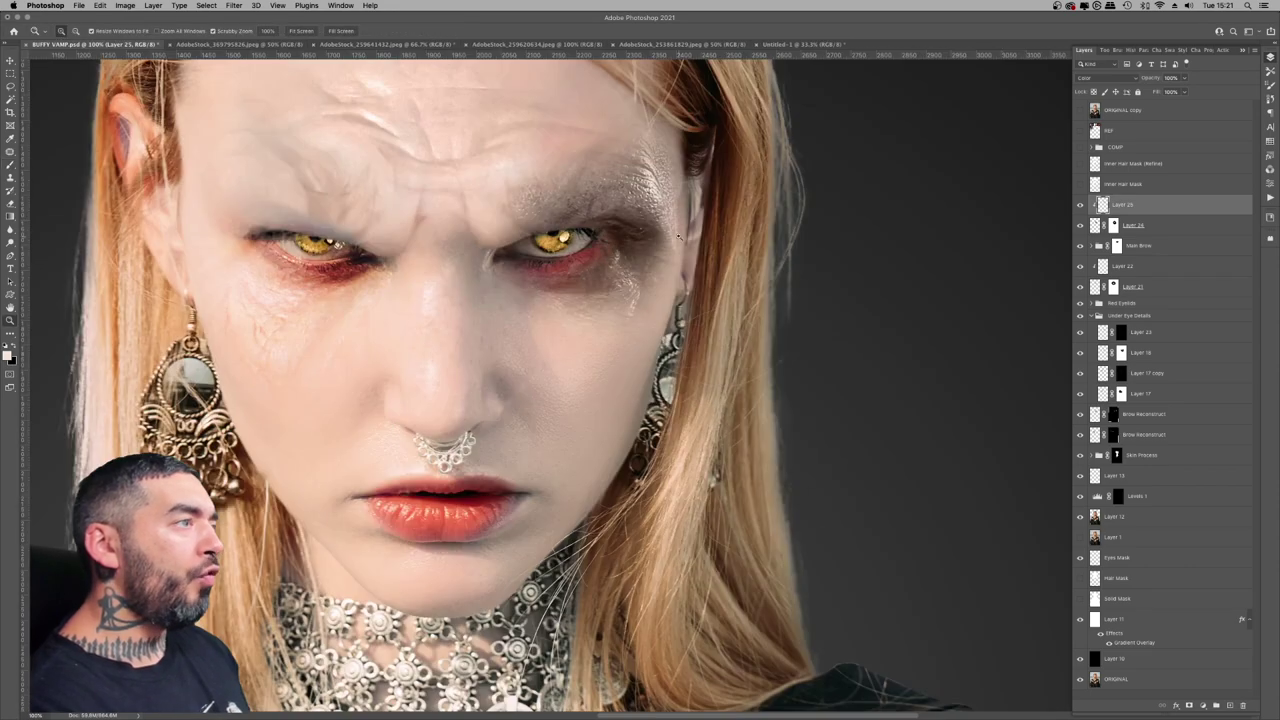
- Apply Camera Raw to Layer 24 with Exposure +0.85, Contrast +16, Highlights +16, Texture -68 and Clarity -22, and check the eye blend up close
{"action": "left_click", "coordinate": [1094, 226]}
{"action": "left_click", "coordinate": [234, 5]}
{"action": "left_click", "coordinate": [270, 85]}
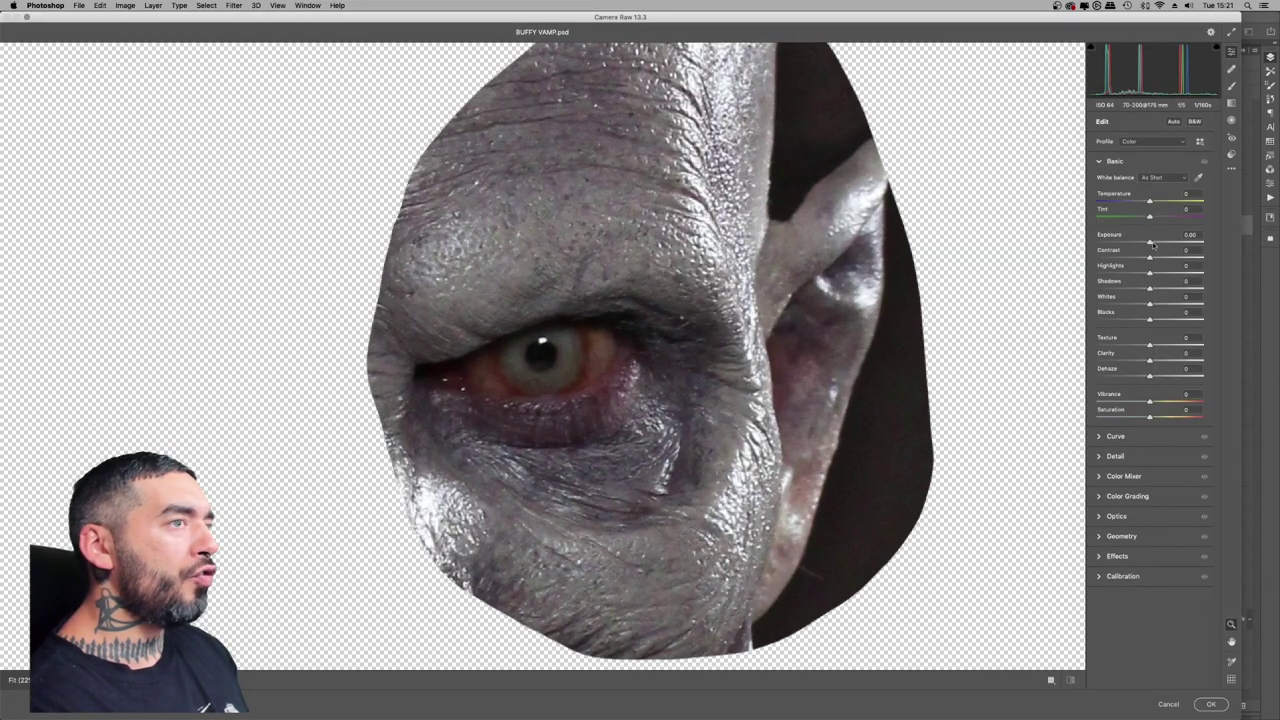
{"action": "left_click_drag", "start_coordinate": [1150, 243], "coordinate": [1158, 273]}
{"action": "left_click_drag", "start_coordinate": [1150, 346], "coordinate": [1112, 347]}
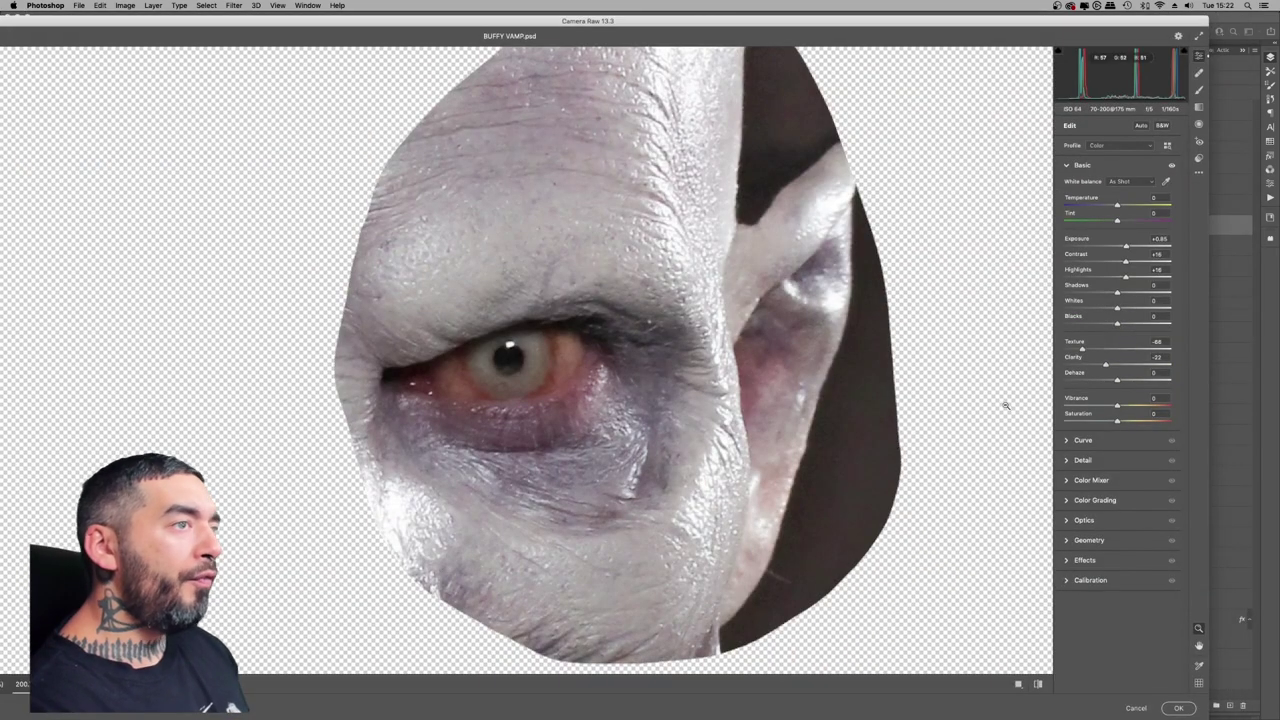
{"action": "left_click", "coordinate": [1067, 402]}
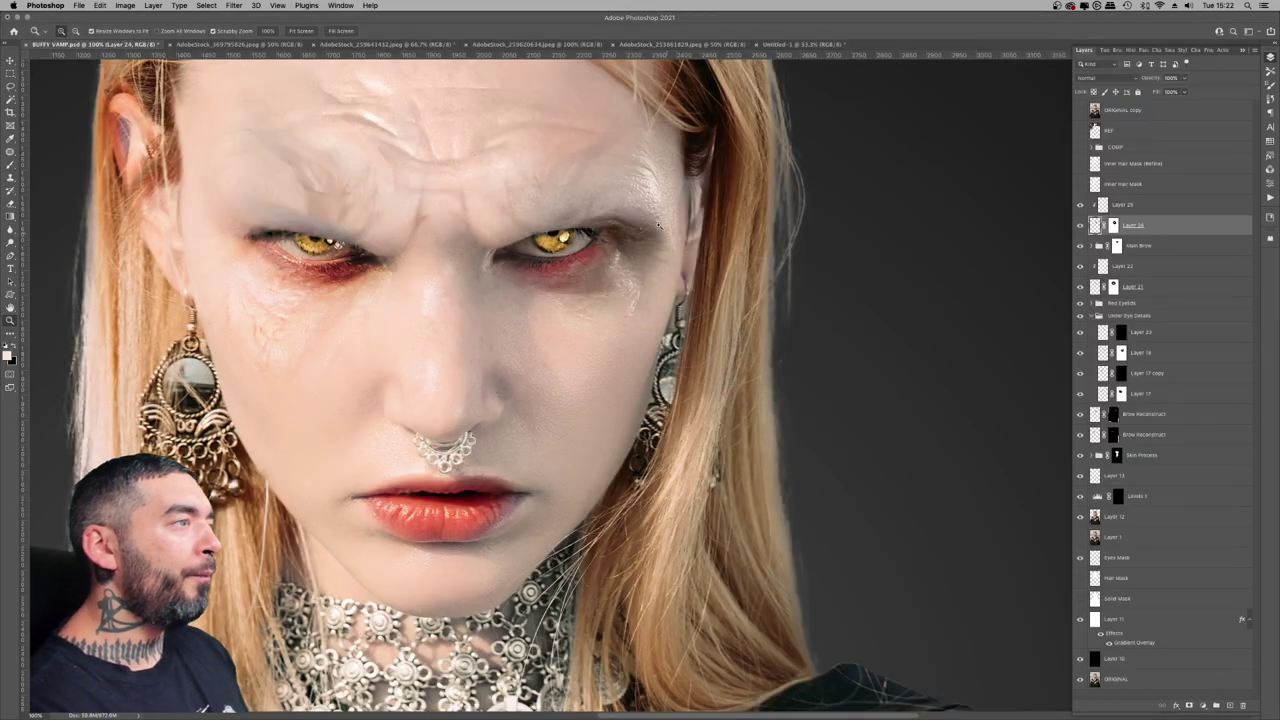
{"action": "left_click", "coordinate": [591, 262]}
{"action": "right_click", "coordinate": [591, 262]}
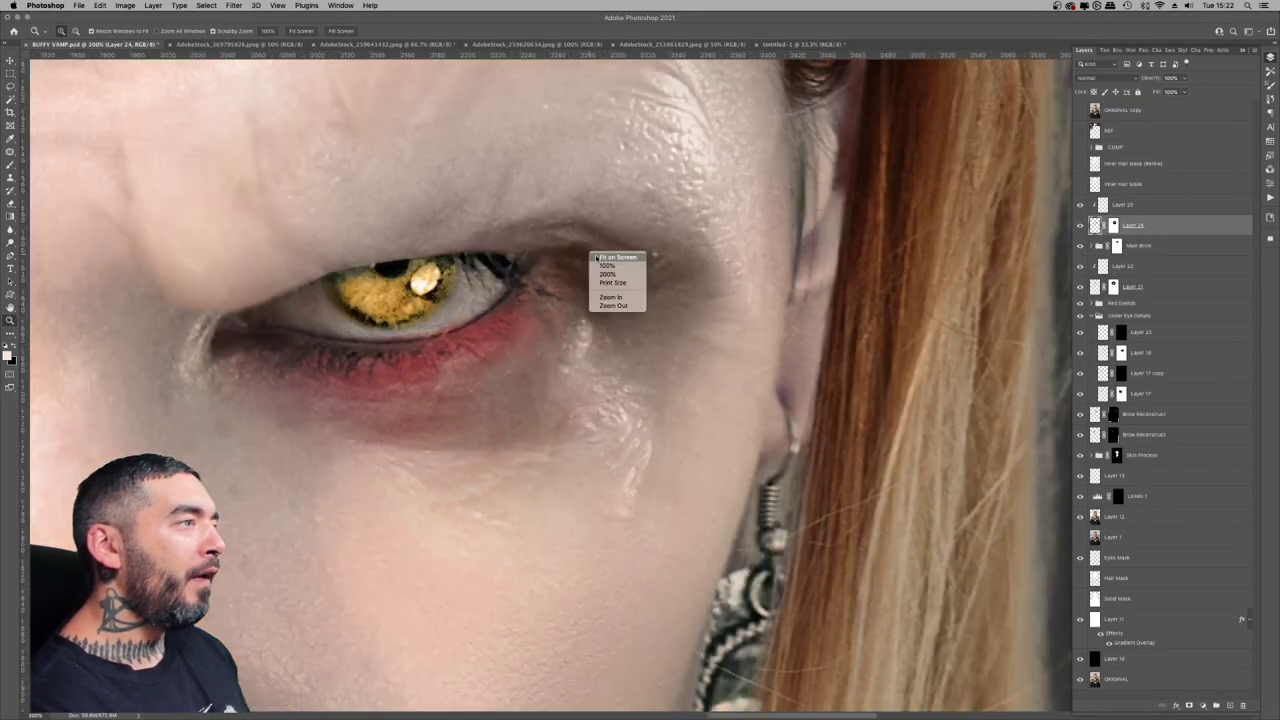
{"action": "left_click", "coordinate": [612, 268]}
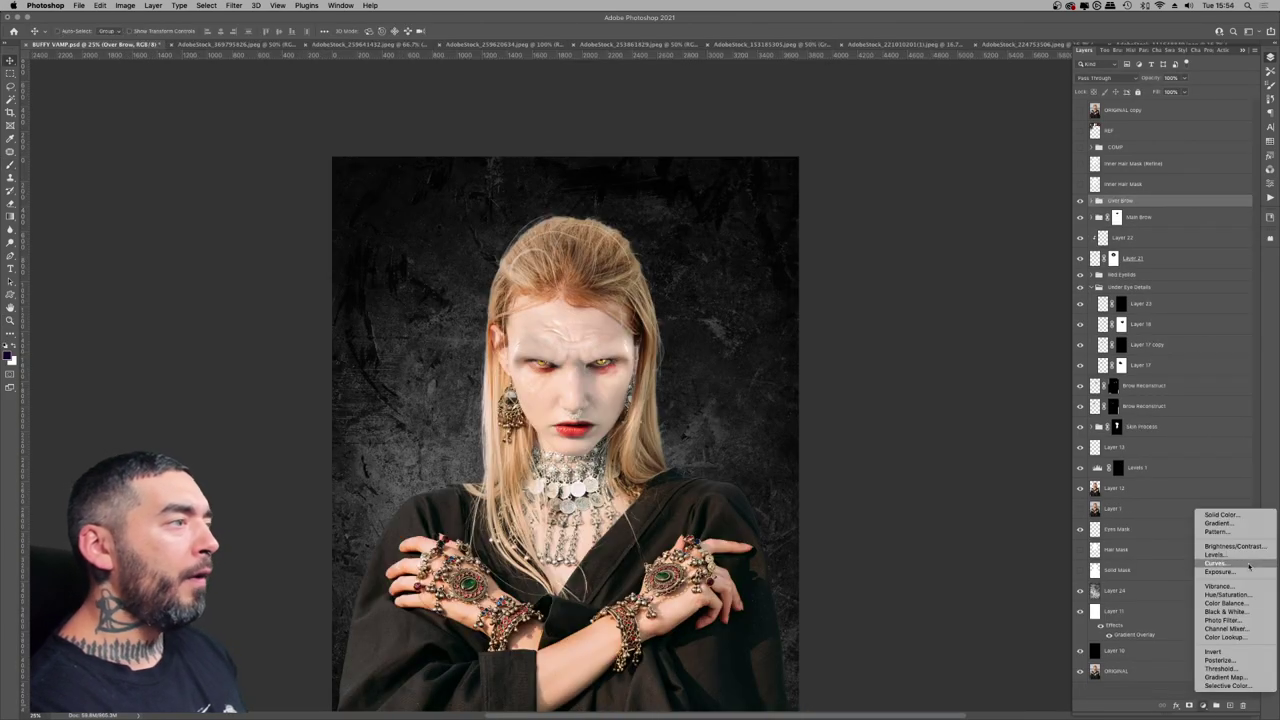
- Add a brightening Curves adjustment named Dodge above the Over Brow group, mapping input 121 to output 143, in Luminosity mode
{"action": "left_click", "coordinate": [1249, 566]}
{"action": "left_click_drag", "start_coordinate": [1170, 163], "coordinate": [1167, 160]}
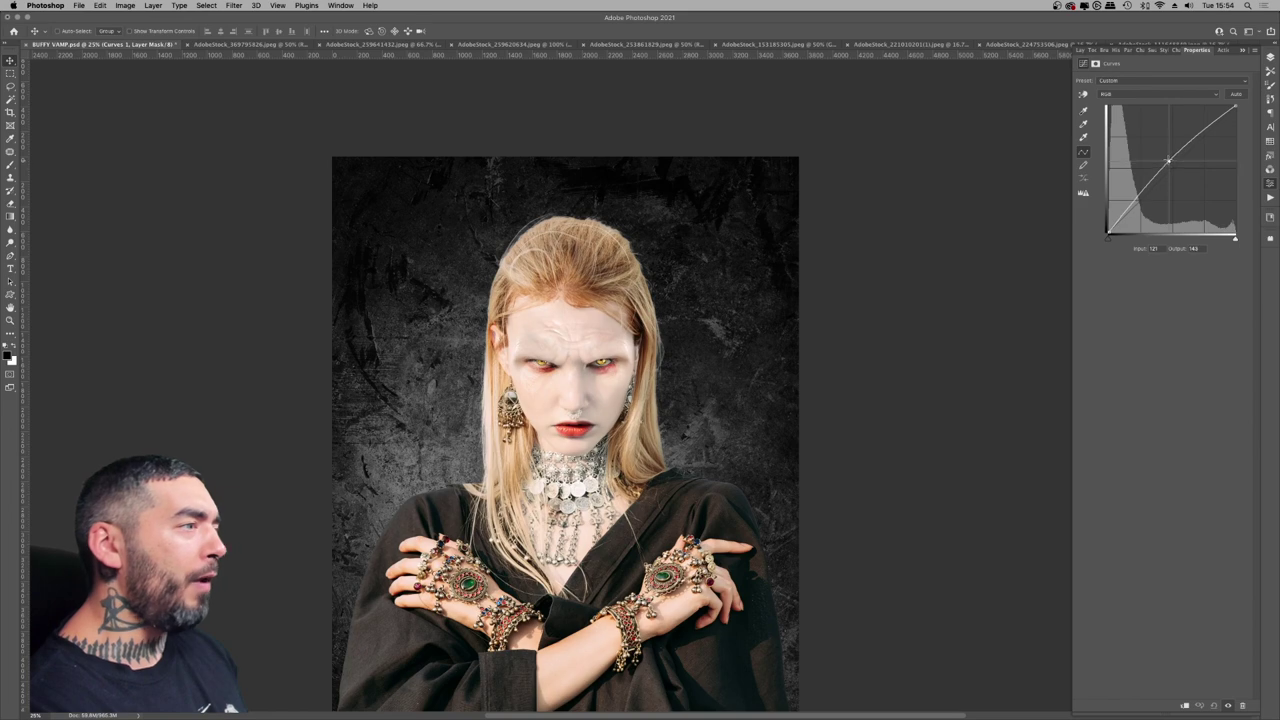
{"action": "left_click", "coordinate": [1269, 59]}
{"action": "left_click", "coordinate": [1106, 78]}
{"action": "left_click", "coordinate": [1100, 304]}
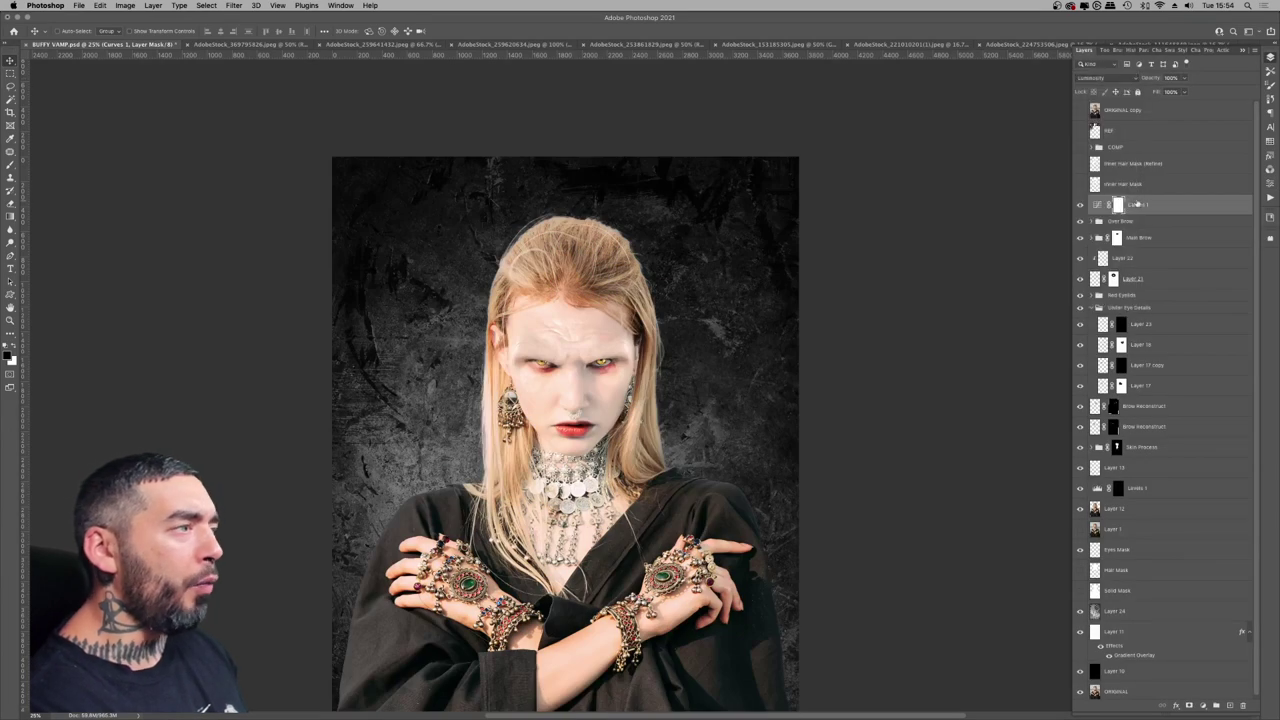
{"action": "double_click", "coordinate": [1138, 205]}
{"action": "type", "text": "D"}
{"action": "type", "text": "Dodge"}
{"action": "key", "text": "Return"}
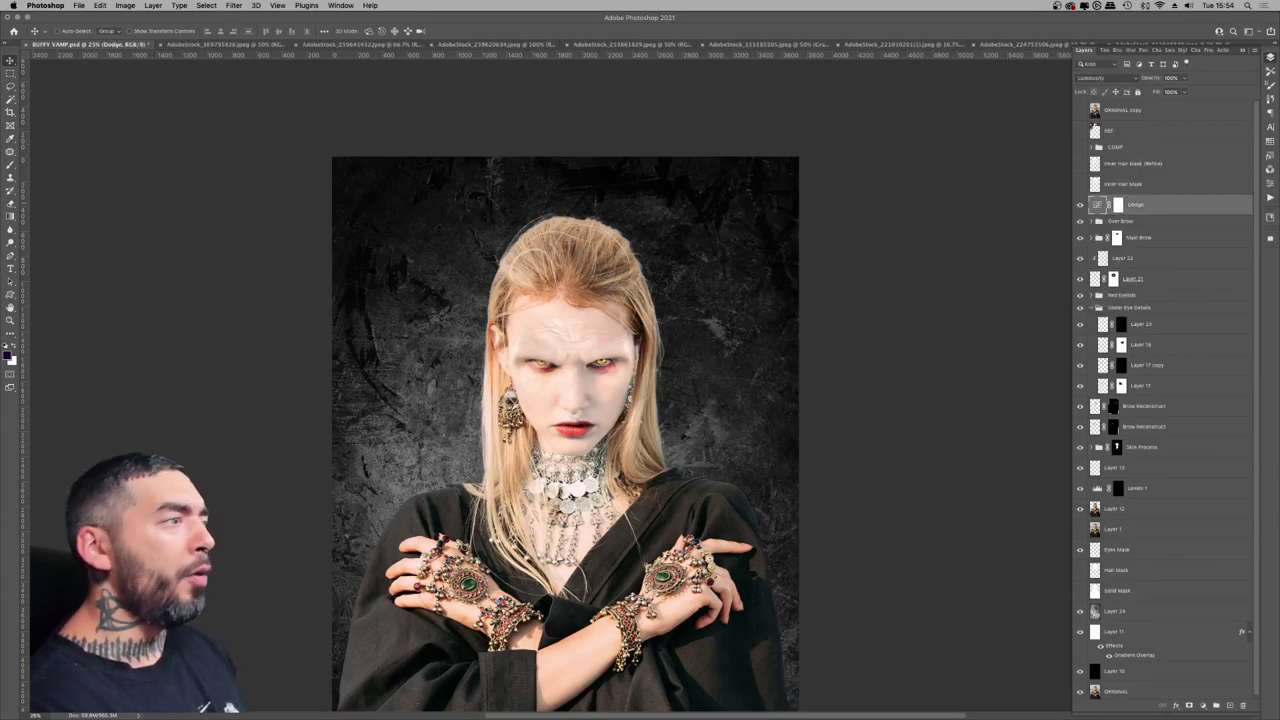
- Duplicate the Dodge adjustment and name the copy Burn
{"action": "key", "text": "super+j"}
{"action": "double_click", "coordinate": [1141, 205]}
{"action": "type", "text": "Burn"}
{"action": "key", "text": "Return"}
- Pull the Burn curve down to input 147, output 118, and compare its darkening effect on and off
{"action": "double_click", "coordinate": [1101, 206]}
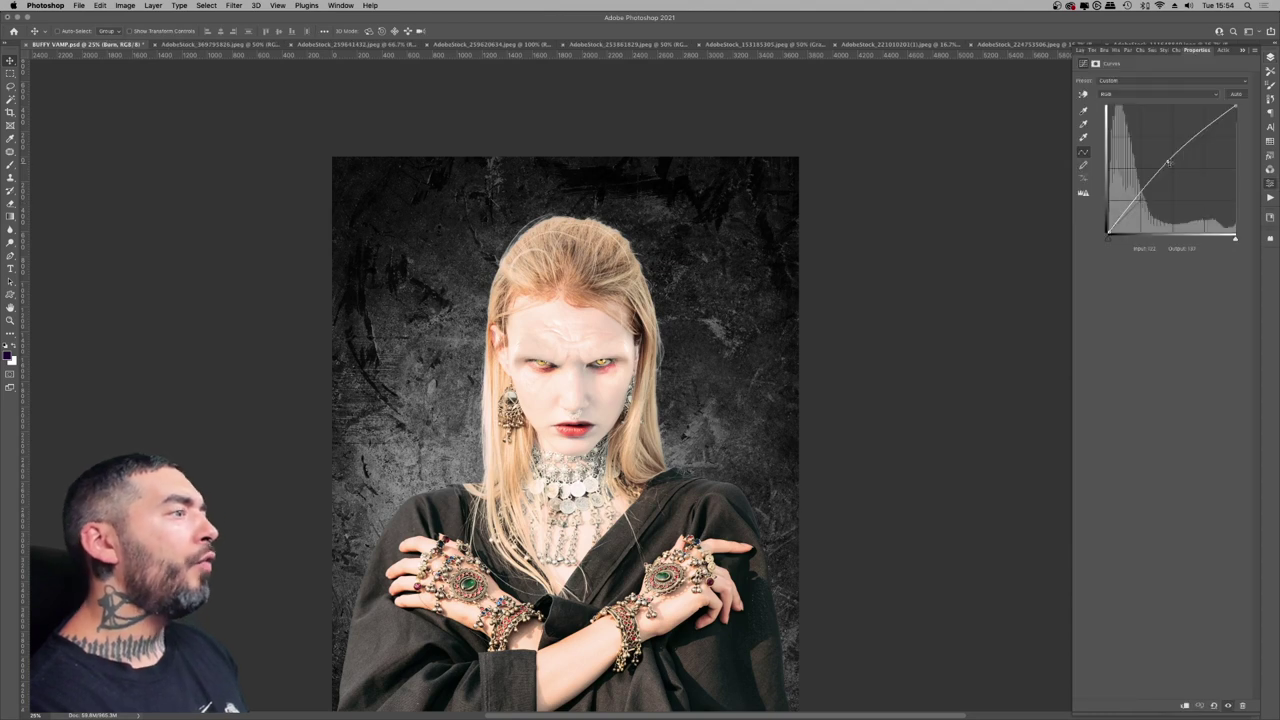
{"action": "left_click_drag", "start_coordinate": [1168, 162], "coordinate": [1182, 174]}
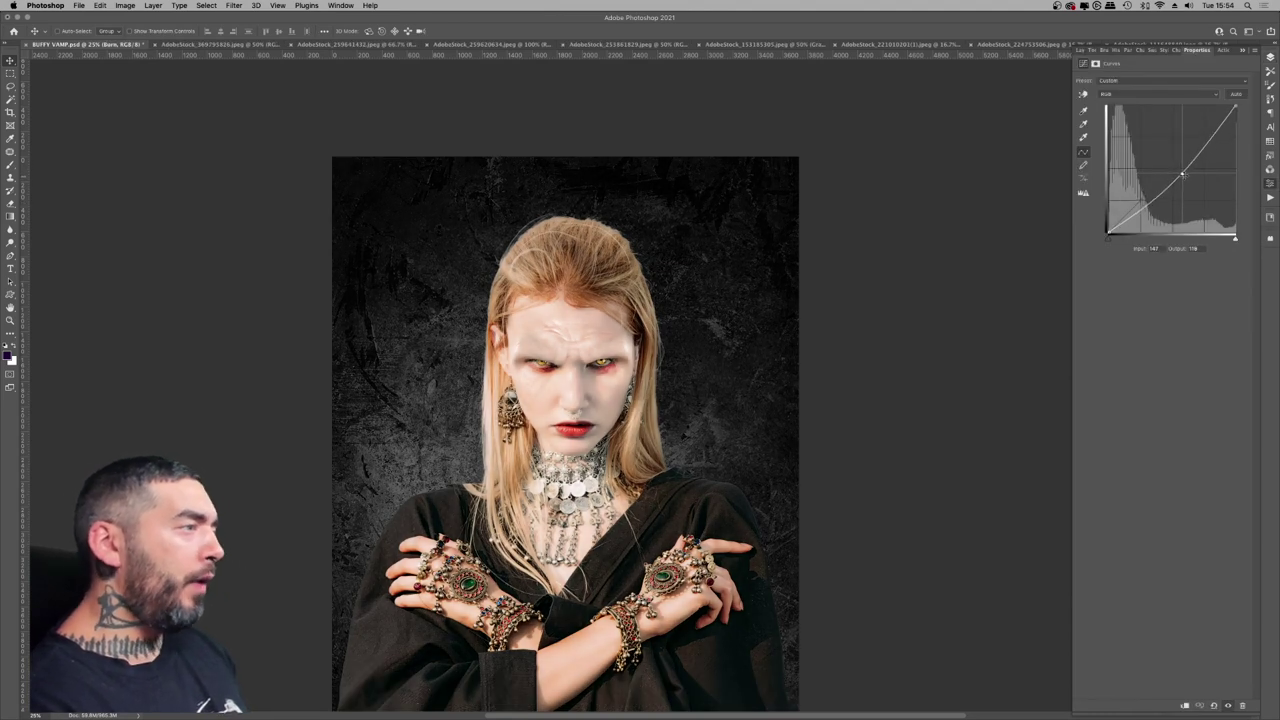
{"action": "left_click", "coordinate": [1271, 59]}
{"action": "left_click", "coordinate": [1081, 204]}
{"action": "left_click", "coordinate": [1081, 204]}
{"action": "left_click", "coordinate": [1081, 204]}
- Invert the masks of the Burn and Dodge adjustments to black
{"action": "left_click", "coordinate": [1118, 205]}
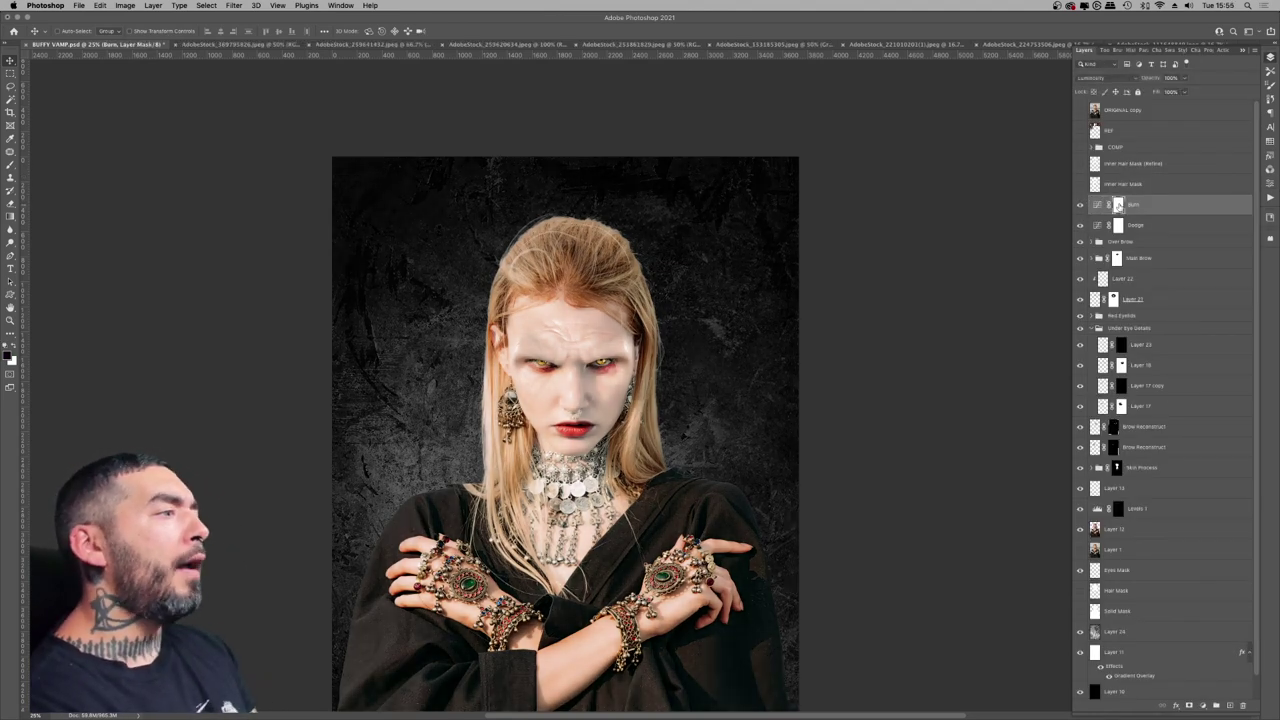
{"action": "key", "text": "super+i"}
{"action": "left_click", "coordinate": [1118, 225]}
{"action": "key", "text": "super+i"}
- Group the Dodge and Burn adjustments, name the group Dodge + Burn and expand it
{"action": "left_click", "coordinate": [1133, 204], "text": "shift"}
{"action": "key", "text": "super+g"}
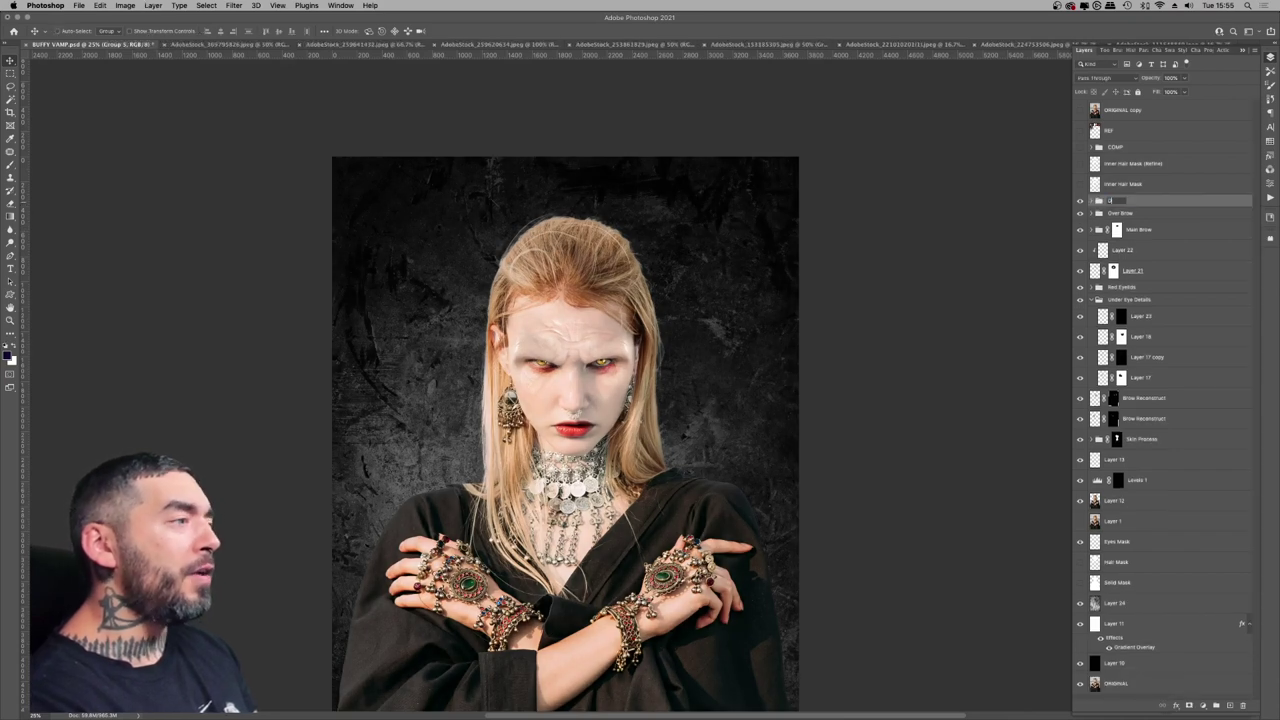
{"action": "type", "text": "Dodge + Bur"}
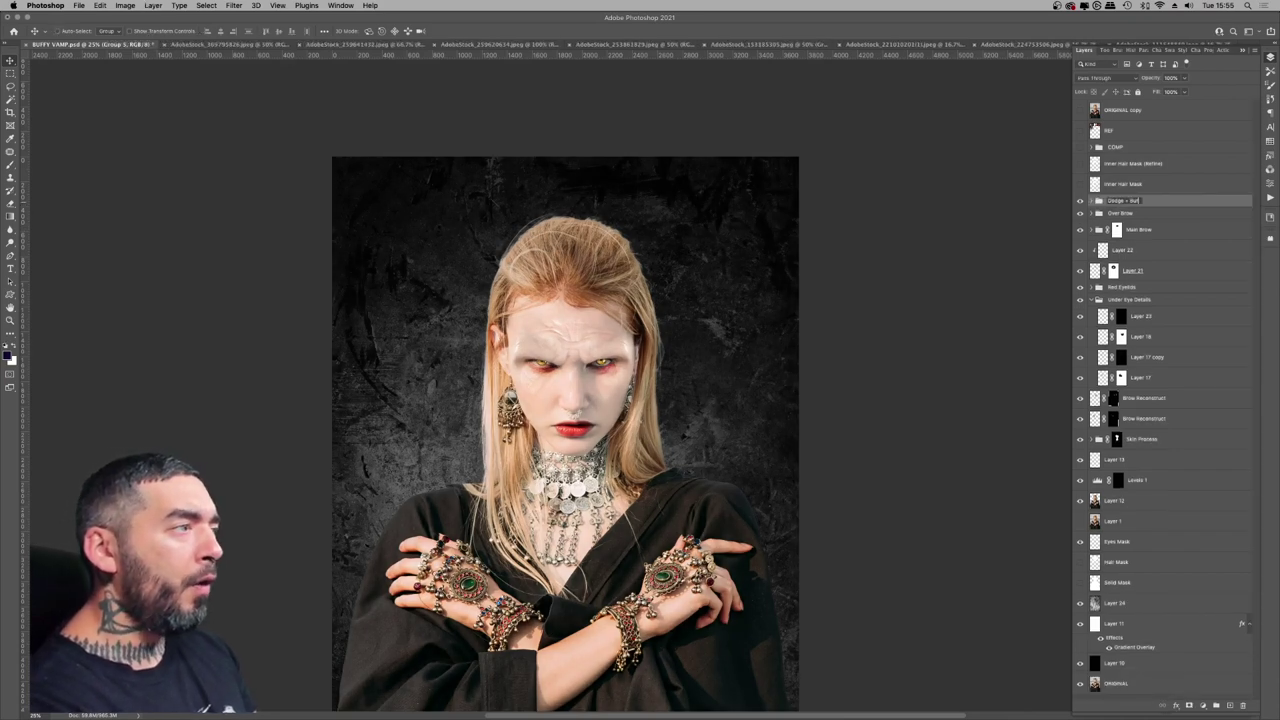
{"action": "type", "text": "n"}
{"action": "key", "text": "Return"}
{"action": "left_click", "coordinate": [1092, 201]}
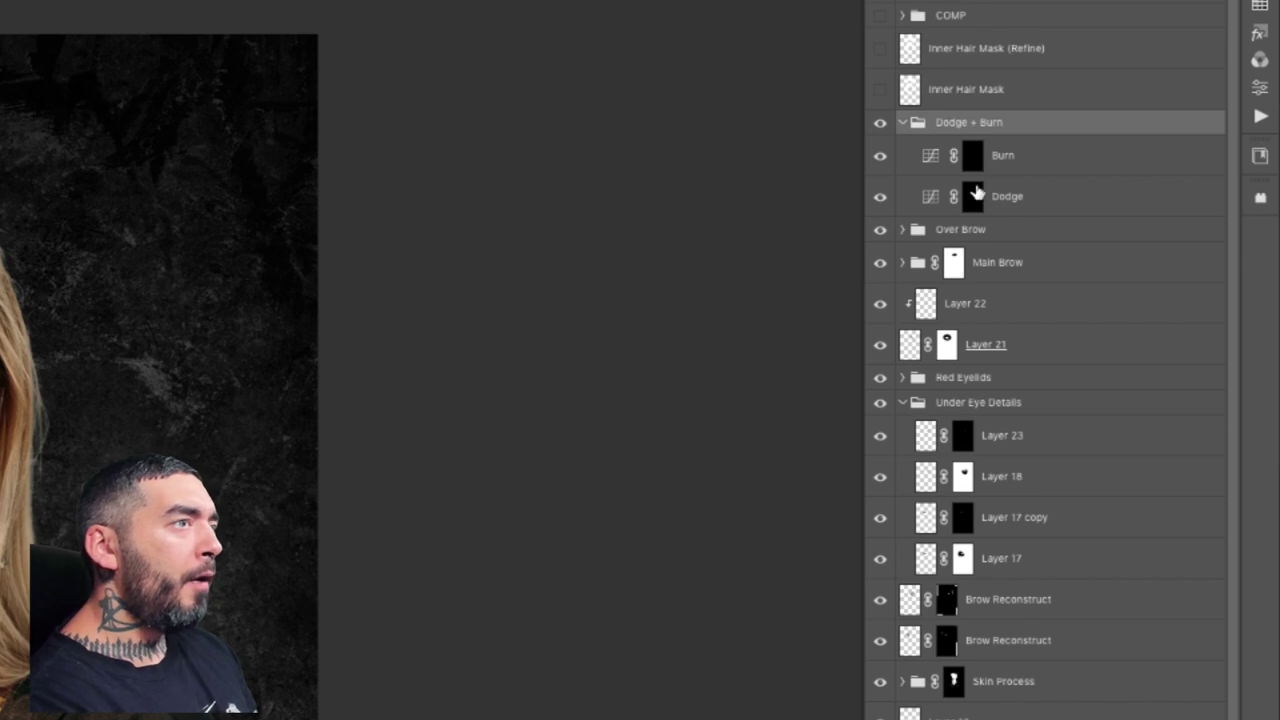
- Paint white on the Dodge mask with a small brush at 31% flow to lift the highlights on the brow ridges and wrinkles
{"action": "left_click", "coordinate": [977, 192]}
{"action": "key", "text": "3"}
{"action": "key", "text": "super+plus"}
{"action": "key", "text": "super+plus"}
{"action": "left_click_drag", "start_coordinate": [428, 320], "coordinate": [480, 360]}
{"action": "key", "text": "x"}
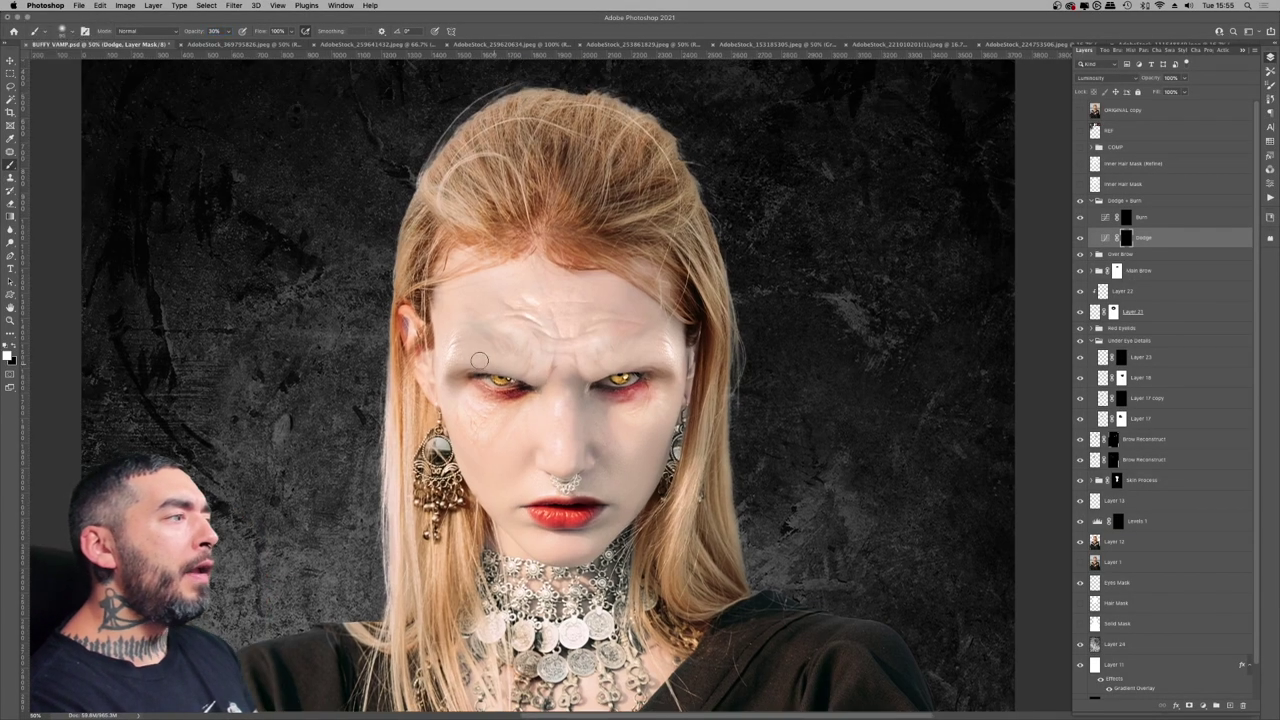
{"action": "key", "text": "3"}
{"action": "key", "text": "1"}
{"action": "scroll", "coordinate": [432, 382], "scroll_direction": "down", "scroll_amount": 1}
{"action": "scroll", "coordinate": [684, 366], "scroll_direction": "up", "scroll_amount": 1}
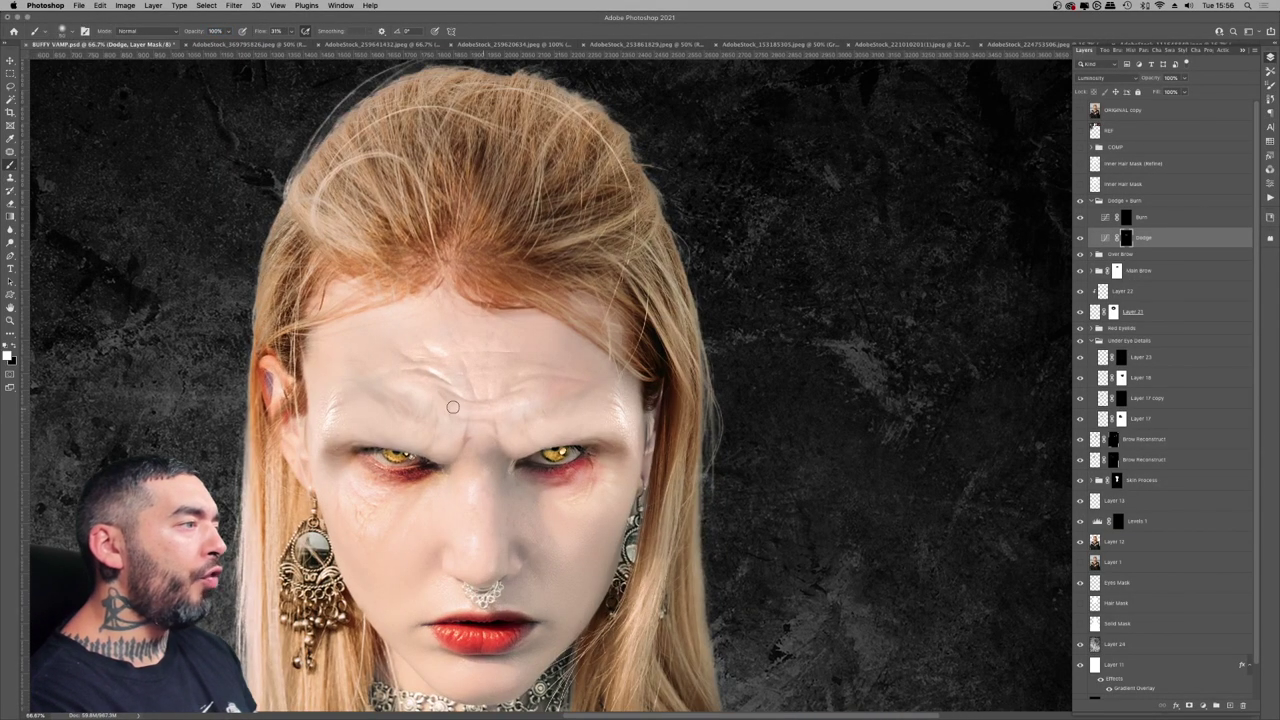
{"action": "key", "text": "super+minus"}
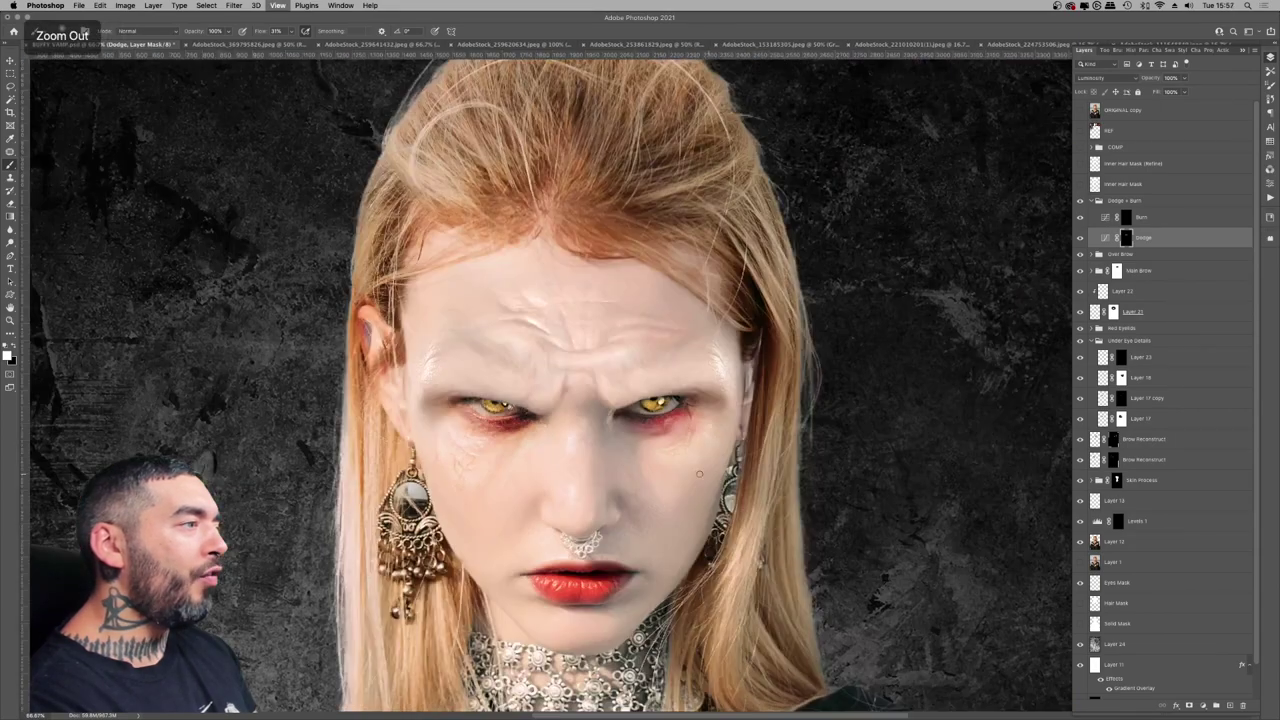
{"action": "key", "text": "super+plus"}
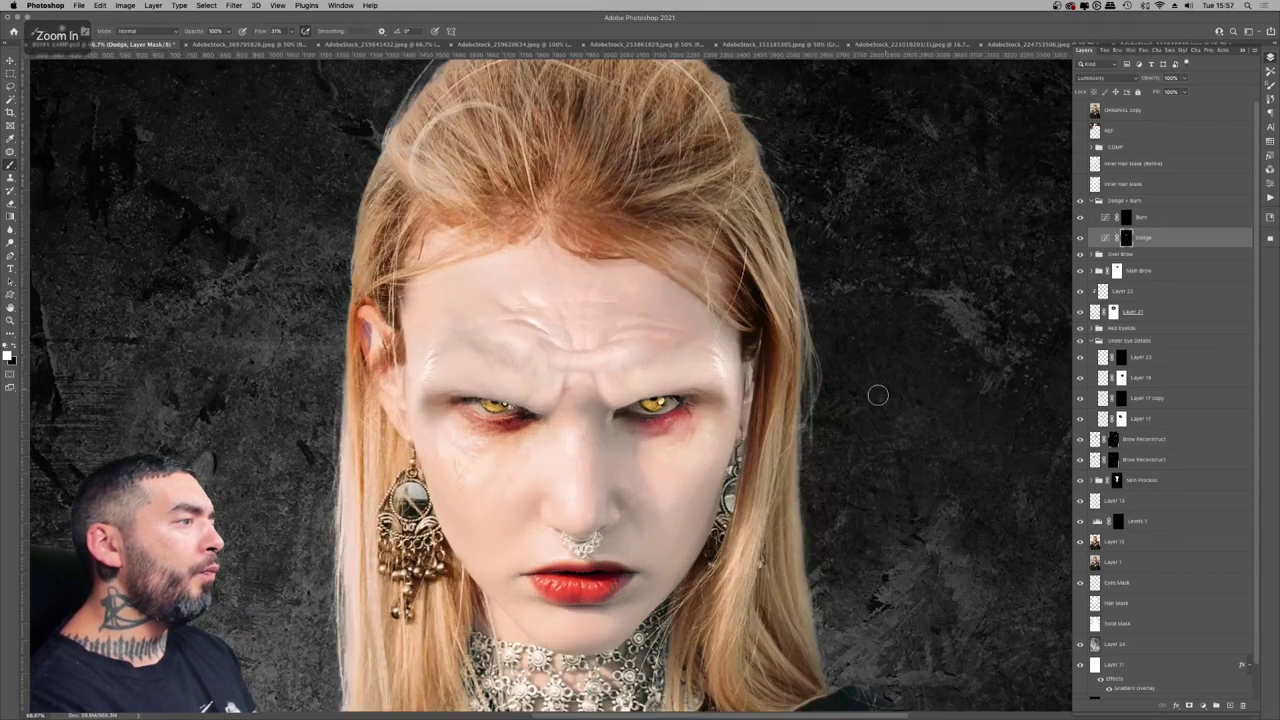
{"action": "key", "text": "super+plus"}
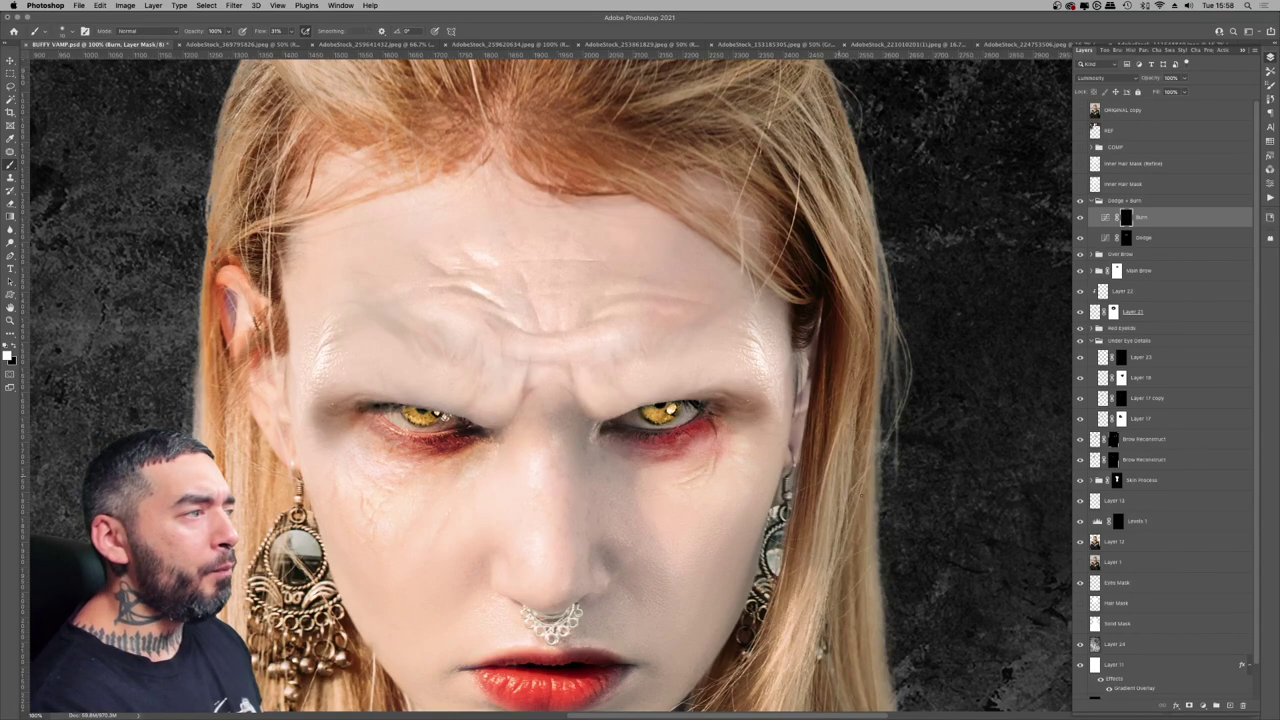
- Paint on the Dodge and Burn masks to strengthen the highlights and shadows of the brow and nose, checking the overall portrait between passes
{"action": "left_click", "coordinate": [1143, 238]}
{"action": "key", "text": "super+minus"}
{"action": "key", "text": "super+minus"}
{"action": "key", "text": "super+minus"}
{"action": "key", "text": "super+minus"}
{"action": "key", "text": "super+minus"}
{"action": "key", "text": "super+plus"}
{"action": "key", "text": "super+plus"}
{"action": "key", "text": "super+plus"}
{"action": "left_click", "coordinate": [1141, 217]}
{"action": "key", "text": "super+plus"}
{"action": "key", "text": "super+plus"}
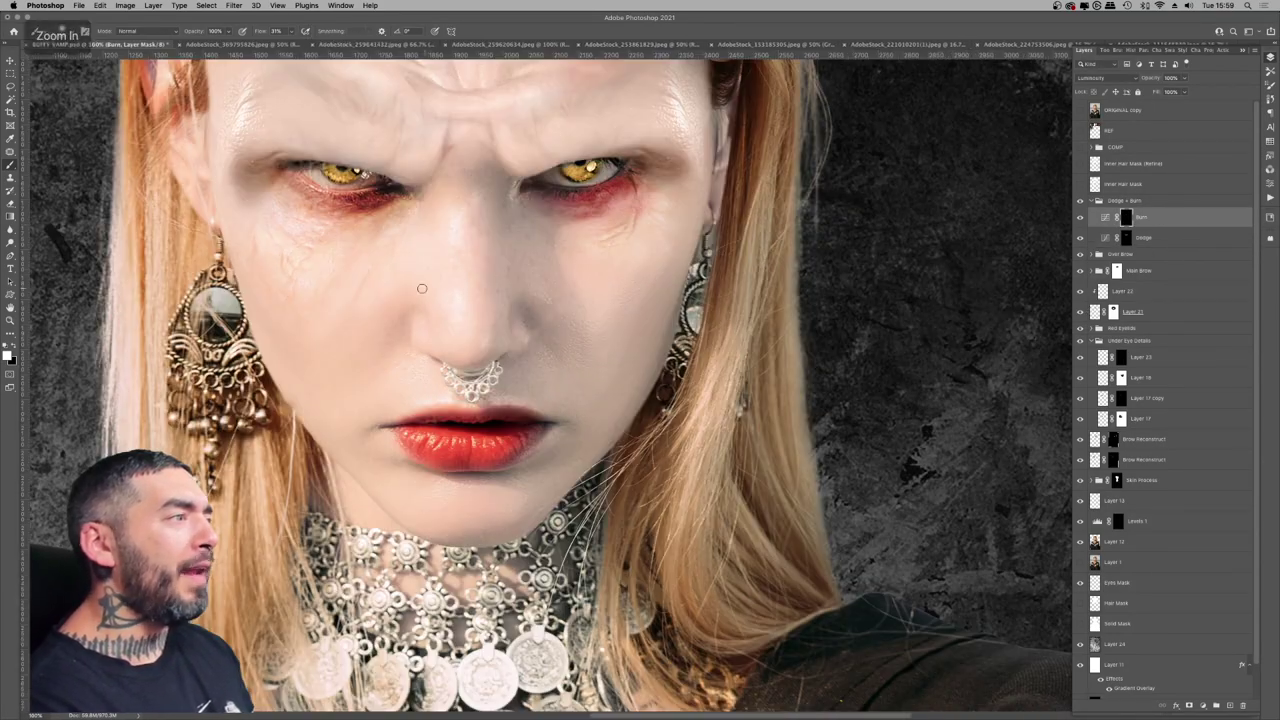
- Refine the nose and cheek highlights on the Dodge mask, undoing the last stroke
{"action": "key", "text": "alt+bracketleft"}
{"action": "key", "text": "super+minus"}
{"action": "key", "text": "super+z"}
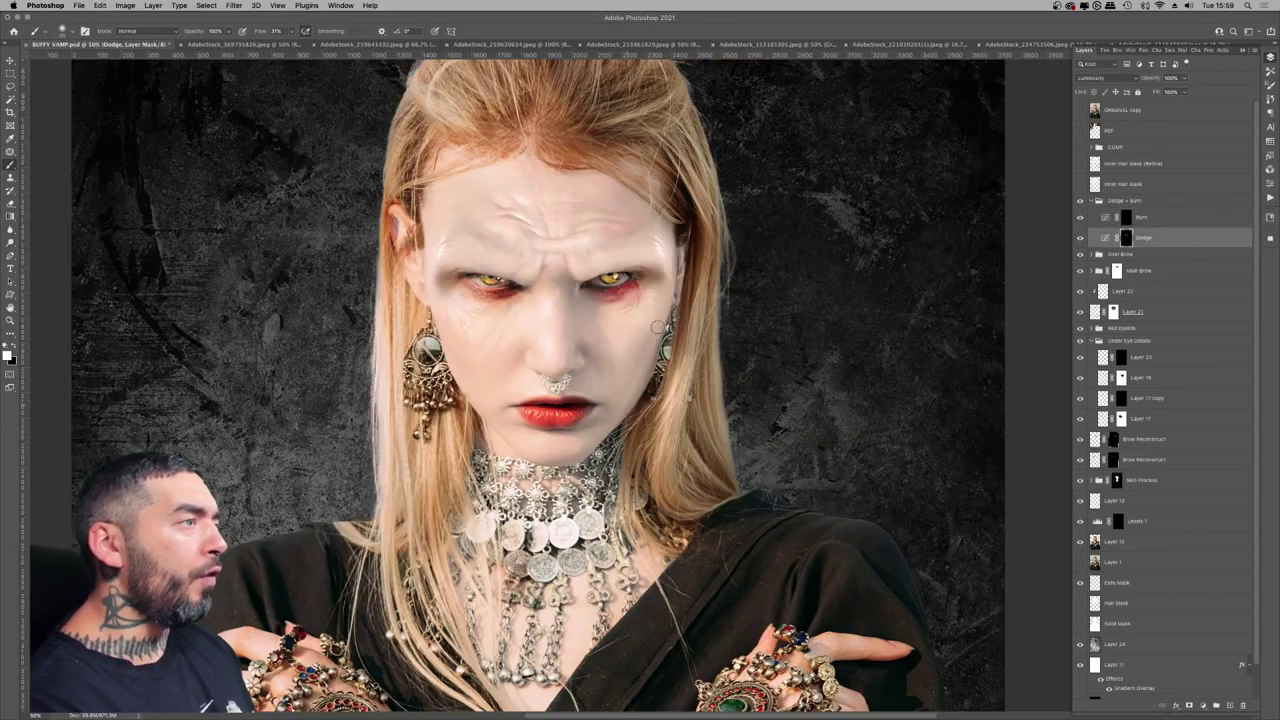
{"action": "key", "text": "super+0"}
- Paint on the Burn mask with a larger brush to darken the cheek hollow beside the left-hand earring
{"action": "key", "text": "alt+bracketright"}
{"action": "key", "text": "super+plus"}
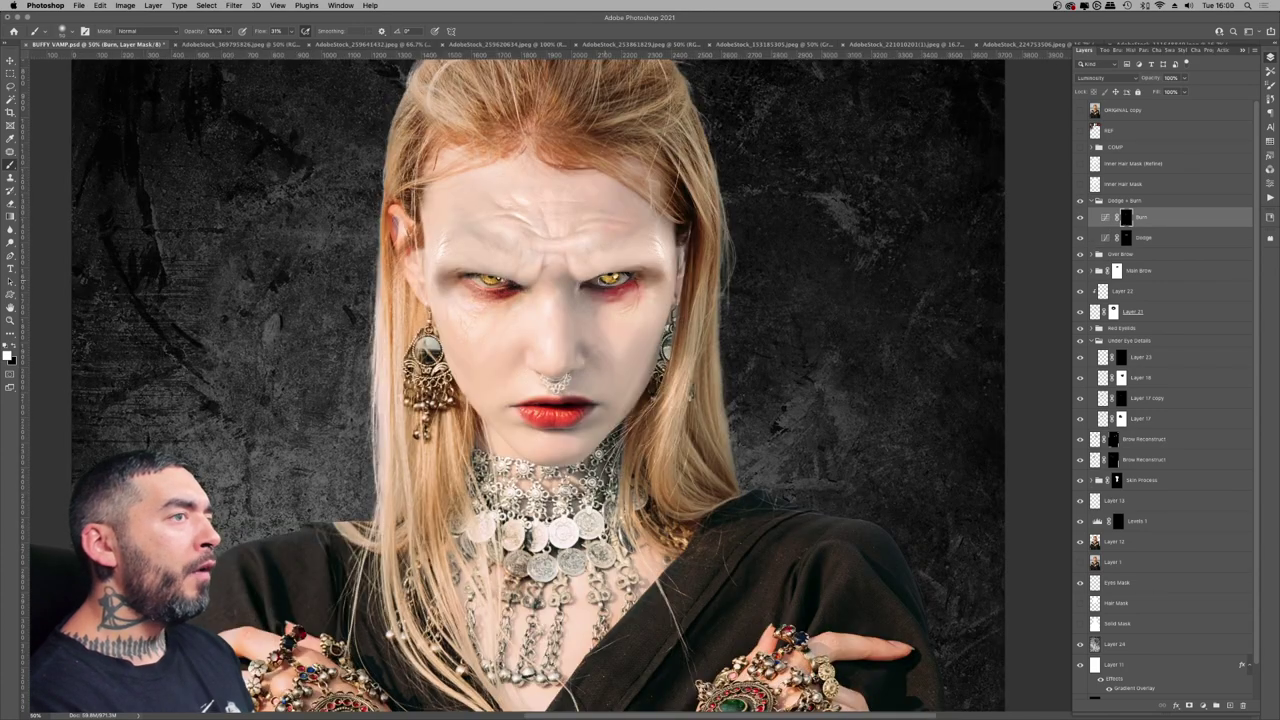
{"action": "key", "text": "super+plus"}
{"action": "left_click_drag", "start_coordinate": [383, 311], "coordinate": [416, 315]}
{"action": "key", "text": "bracketright"}
{"action": "key", "text": "bracketright"}
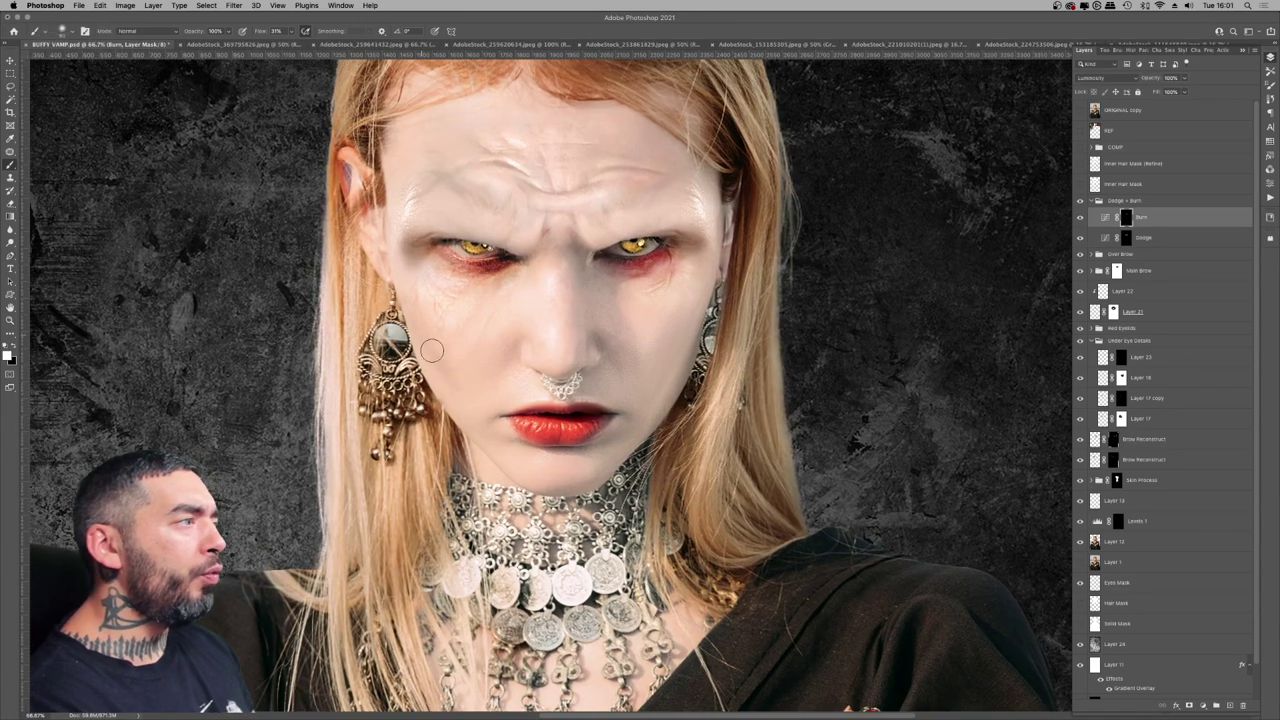
- Return to the Dodge mask and brighten the skin around the nostril with a small brush
{"action": "key", "text": "super+minus"}
{"action": "key", "text": "alt+bracketleft"}
{"action": "key", "text": "super+plus"}
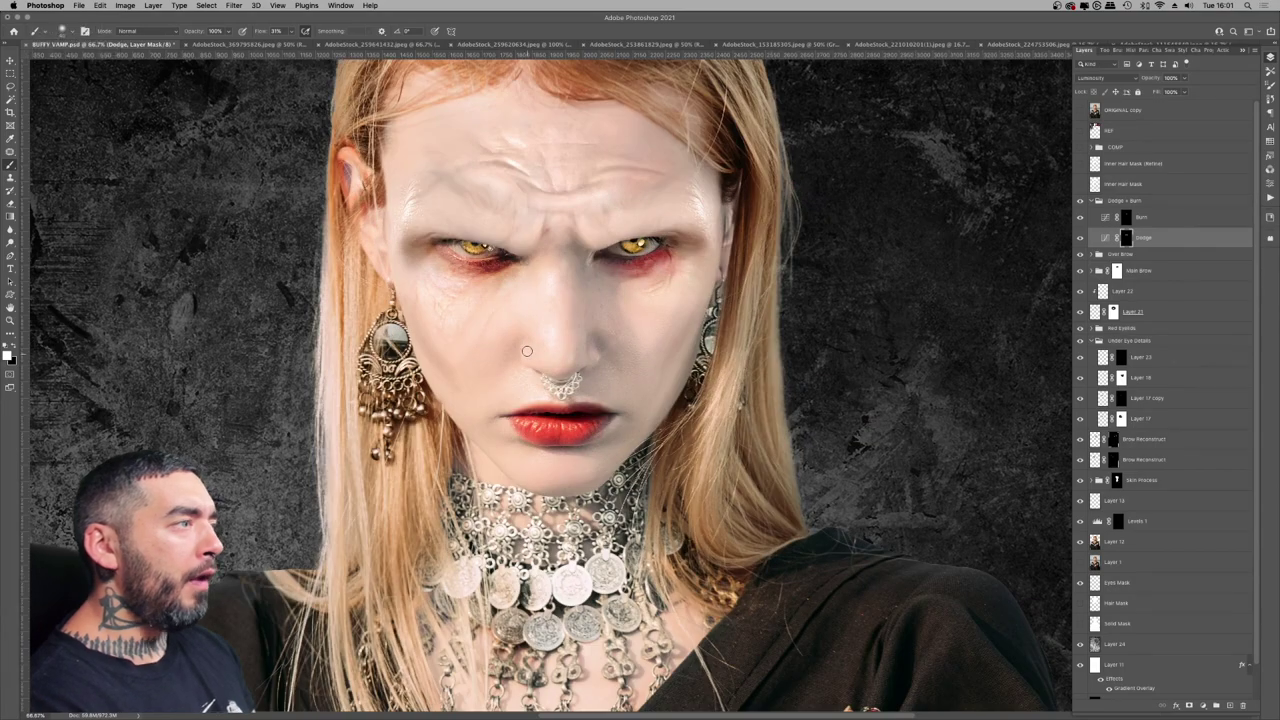
{"action": "key", "text": "super+plus"}
- Paint on the Burn mask to deepen the shadows beside the nose and around the lower face
{"action": "key", "text": "alt+bracketright"}
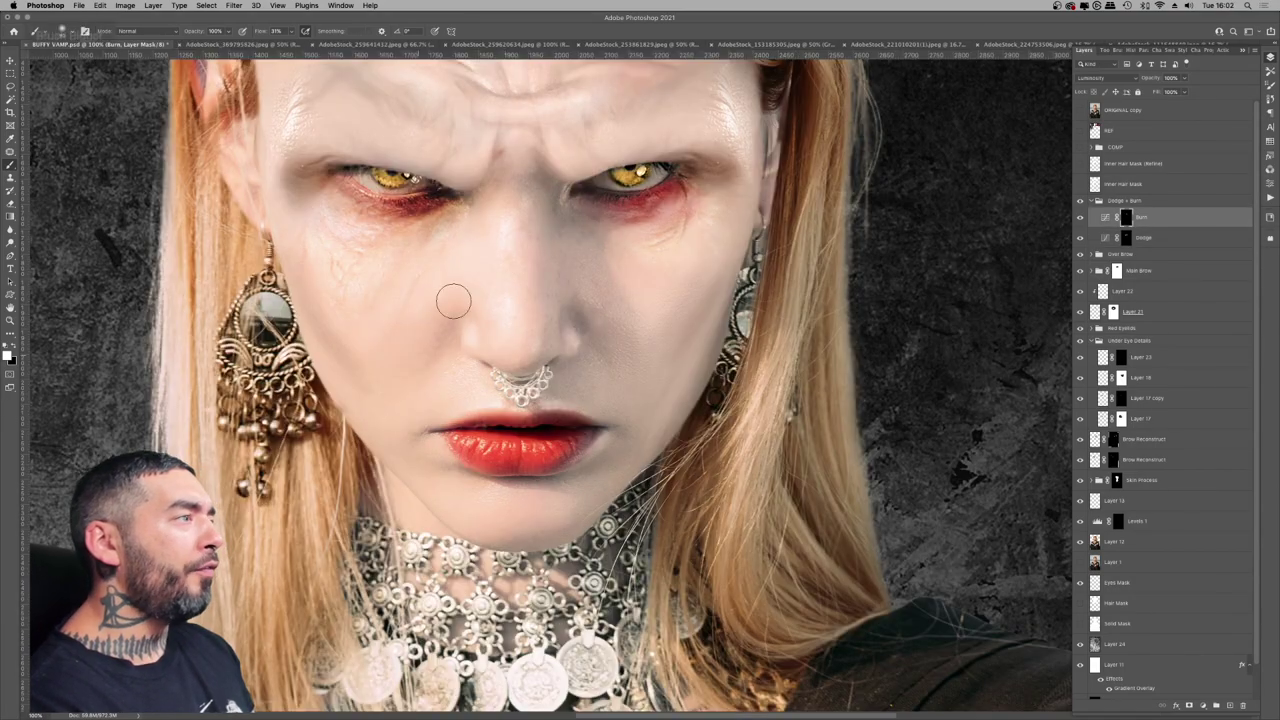
{"action": "scroll", "coordinate": [453, 300], "scroll_direction": "up", "scroll_amount": 4}
{"action": "key", "text": "super+minus"}
{"action": "key", "text": "super+plus"}
{"action": "left_click_drag", "start_coordinate": [587, 633], "coordinate": [635, 493]}
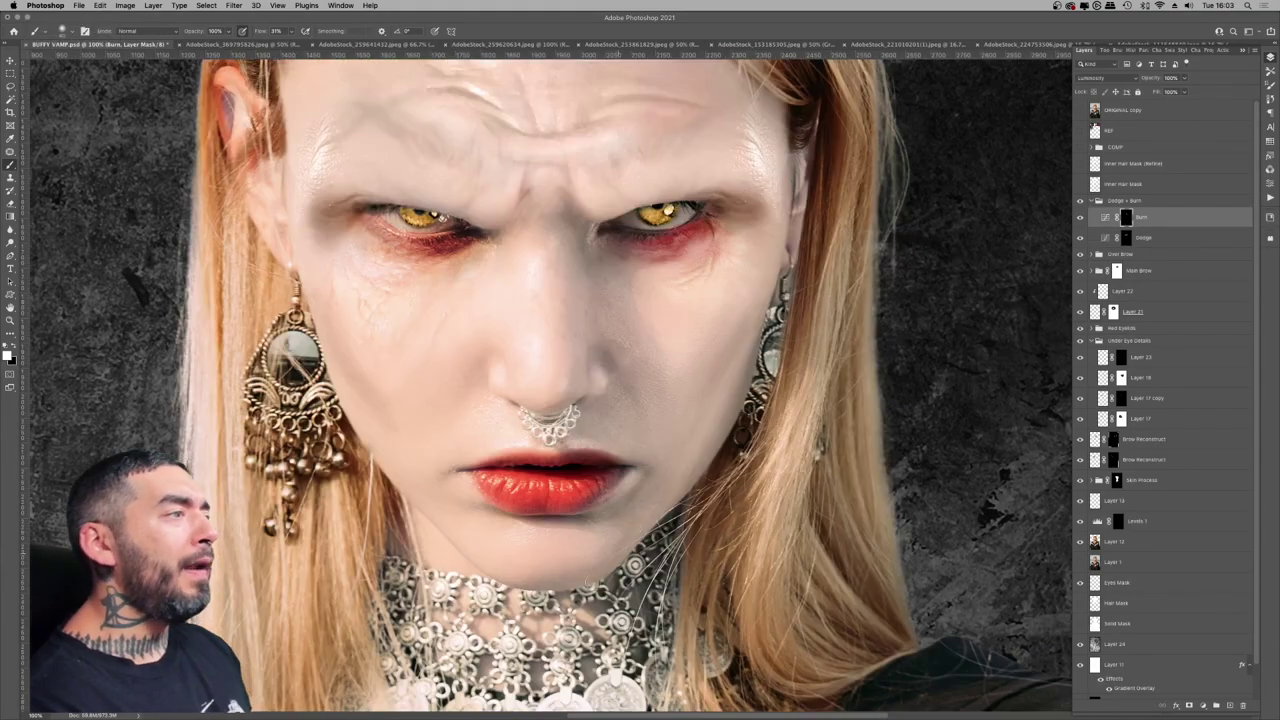
- Examine the shading over the whole portrait and compare the face with the Dodge + Burn group on and off
{"action": "key", "text": "super+minus"}
{"action": "key", "text": "super+minus"}
{"action": "key", "text": "super+minus"}
{"action": "key", "text": "super+minus"}
{"action": "key", "text": "super+minus"}
{"action": "key", "text": "super+plus"}
{"action": "key", "text": "super+plus"}
{"action": "key", "text": "super+plus"}
{"action": "key", "text": "super+plus"}
{"action": "left_click_drag", "start_coordinate": [620, 250], "coordinate": [590, 582]}
{"action": "left_click", "coordinate": [1091, 201]}
{"action": "left_click", "coordinate": [1080, 201]}
{"action": "left_click", "coordinate": [1080, 201]}
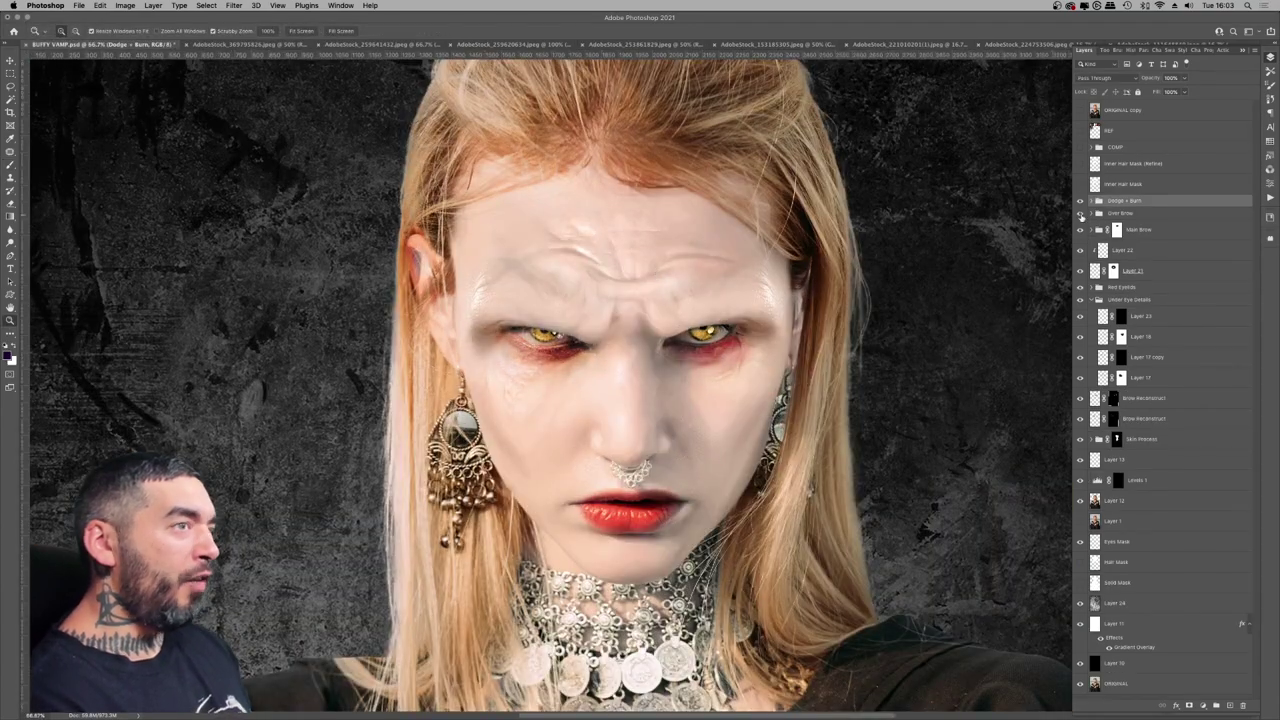
- Toggle the Over Brow group, the Main Brow group and Layer 21 to examine what each adds to the forehead
{"action": "left_click", "coordinate": [1080, 214]}
{"action": "left_click", "coordinate": [1080, 214]}
{"action": "left_click", "coordinate": [1117, 230]}
{"action": "left_click", "coordinate": [1080, 230]}
{"action": "left_click", "coordinate": [1080, 230]}
{"action": "left_click", "coordinate": [1080, 271]}
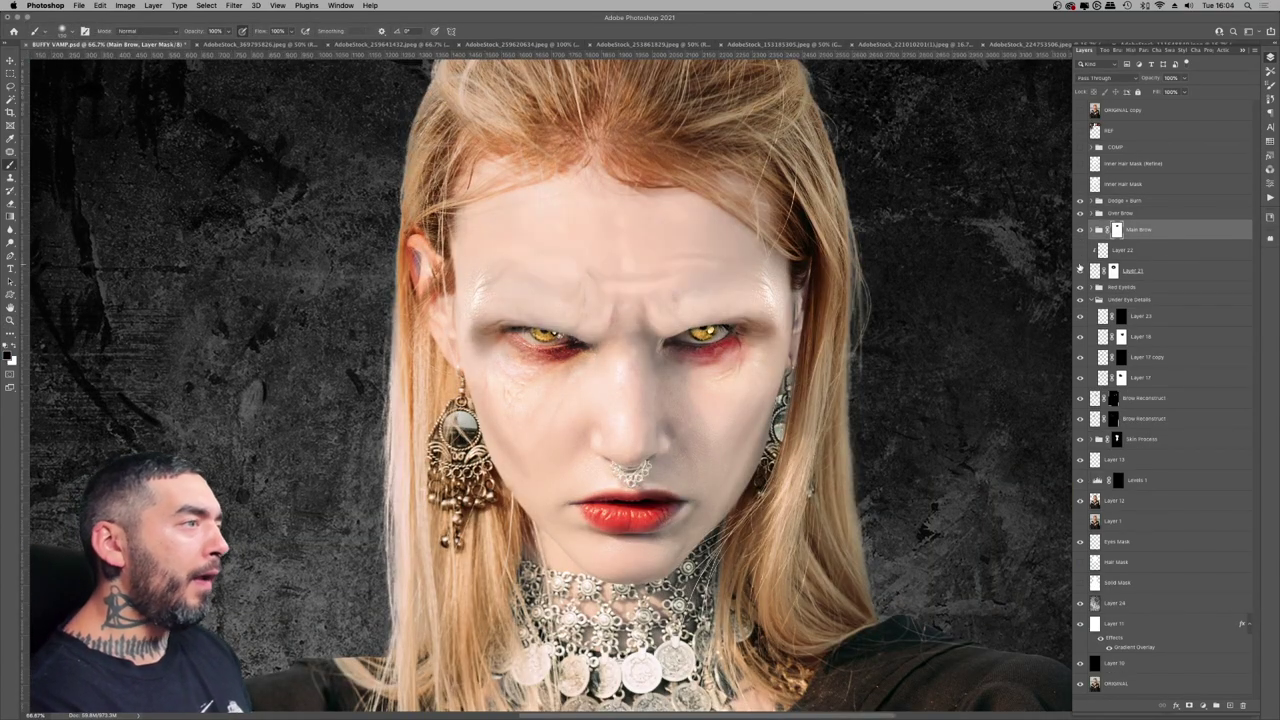
{"action": "left_click", "coordinate": [1080, 271]}
- Paint on the Burn mask around the outer corner of the left-hand eye to deepen the socket shadow
{"action": "key", "text": "z"}
{"action": "mouse_move", "coordinate": [670, 237]}
{"action": "left_mouse_down"}
{"action": "mouse_move", "coordinate": [618, 277]}
{"action": "mouse_move", "coordinate": [550, 284]}
{"action": "left_mouse_up"}
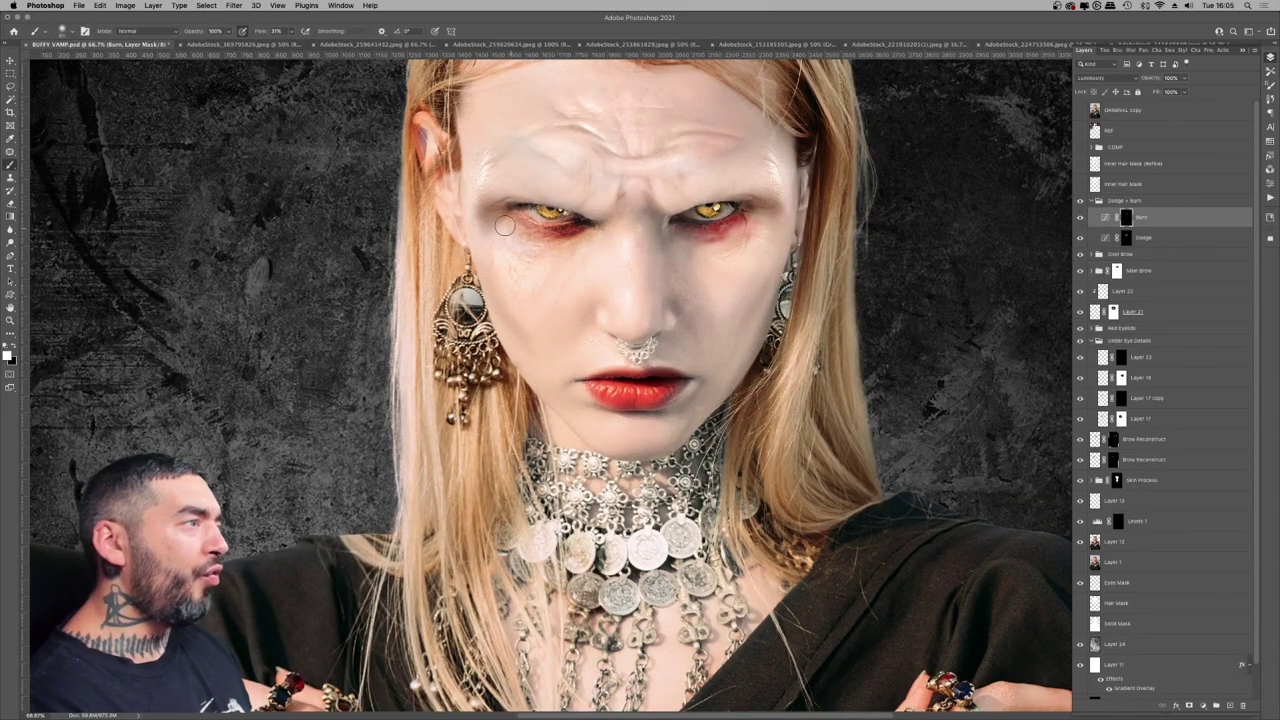
{"action": "key", "text": "super+minus"}
{"action": "key", "text": "super+minus"}
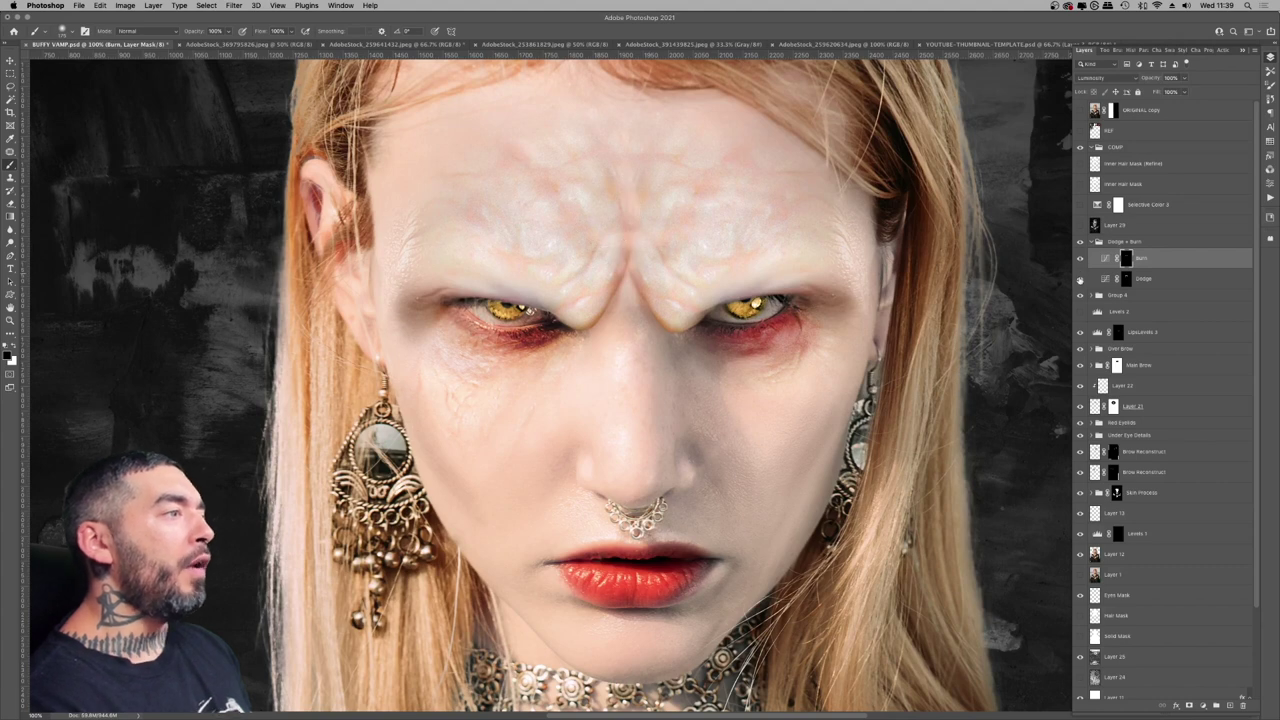
- Target the Dodge layer's mask with white paint and lower the brush flow
{"action": "left_click", "coordinate": [1082, 280]}
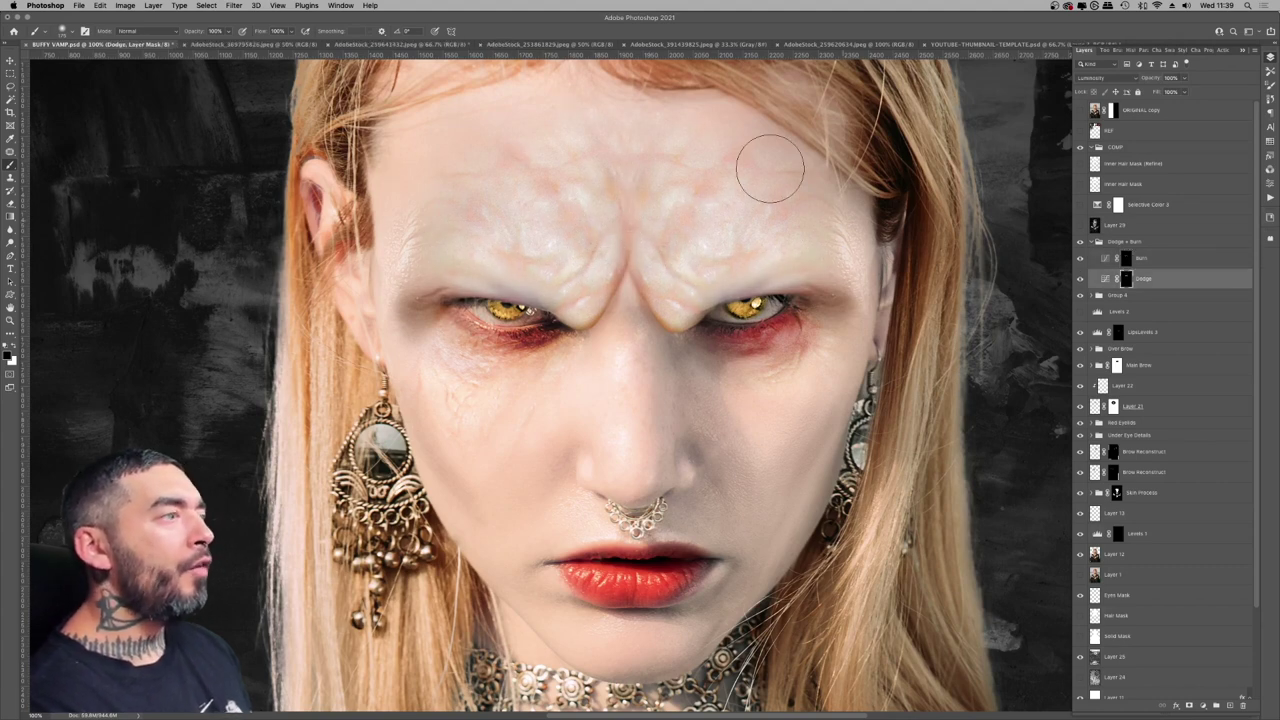
{"action": "key", "text": "x"}
{"action": "left_click_drag", "start_coordinate": [291, 31], "coordinate": [255, 45]}
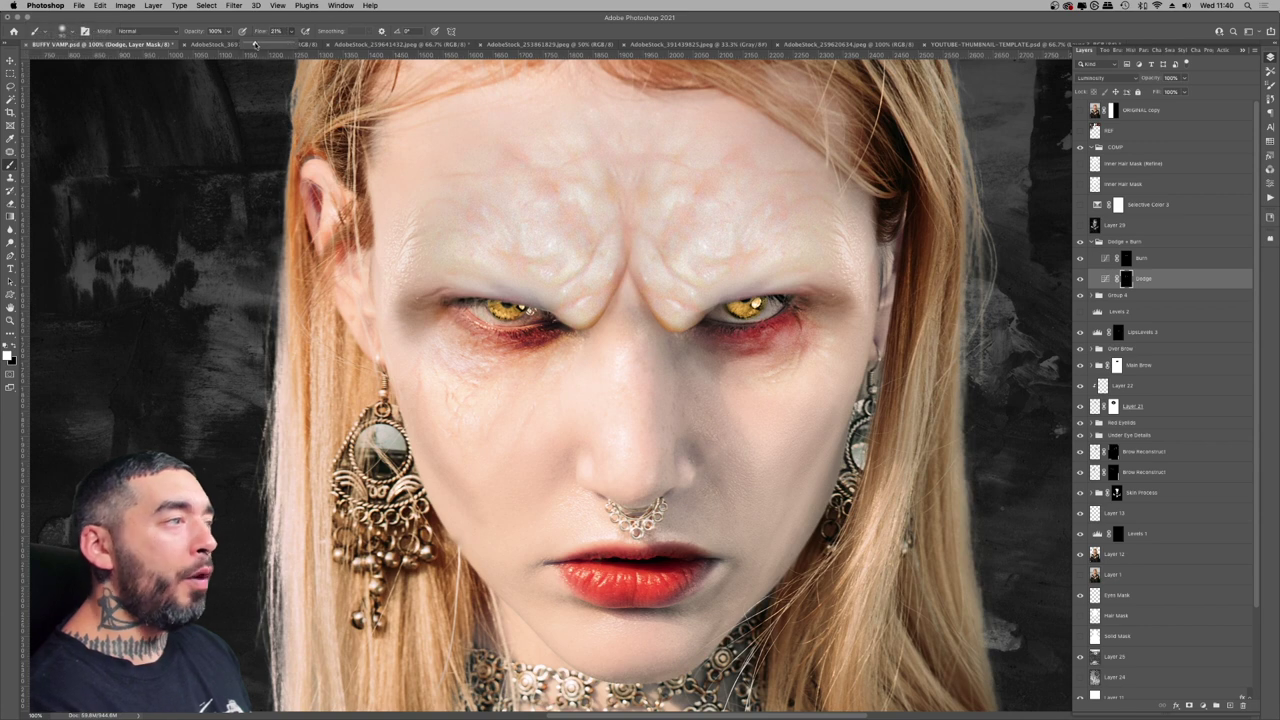
- Add a new layer above the Selective Color 2 layer and undo the trial strokes across the forehead
{"action": "left_click", "coordinate": [1125, 242]}
{"action": "left_click", "coordinate": [1230, 706]}
{"action": "left_click_drag", "start_coordinate": [1118, 258], "coordinate": [1118, 196]}
{"action": "mouse_move", "coordinate": [472, 158]}
{"action": "left_mouse_down"}
{"action": "mouse_move", "coordinate": [632, 160]}
{"action": "mouse_move", "coordinate": [815, 215]}
{"action": "left_mouse_up"}
{"action": "left_click", "coordinate": [305, 31]}
{"action": "key", "text": "super+z"}
{"action": "key", "text": "super+z"}
- Paint white on the Dodge mask with a small brush to lift highlights along both brow ridges
{"action": "left_click", "coordinate": [1127, 298]}
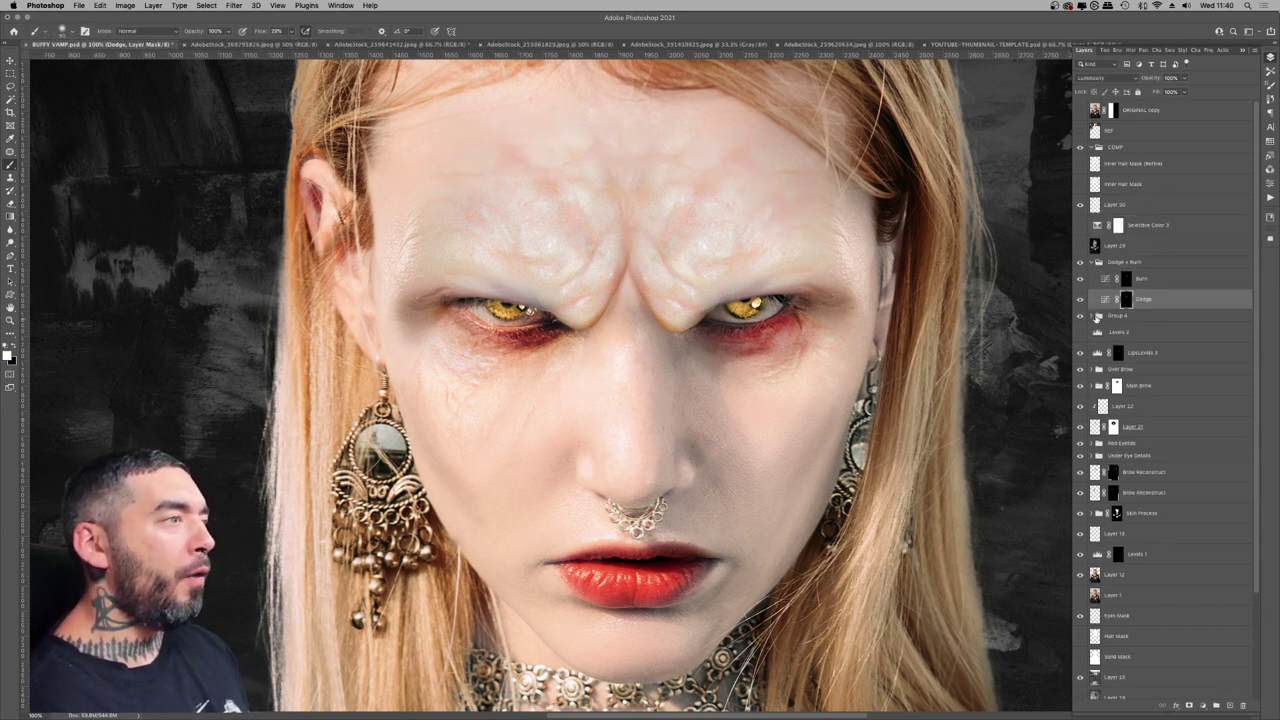
{"action": "key", "text": "bracketleft"}
{"action": "left_click_drag", "start_coordinate": [715, 297], "coordinate": [823, 246]}
{"action": "key", "text": "bracketleft"}
{"action": "key", "text": "bracketleft"}
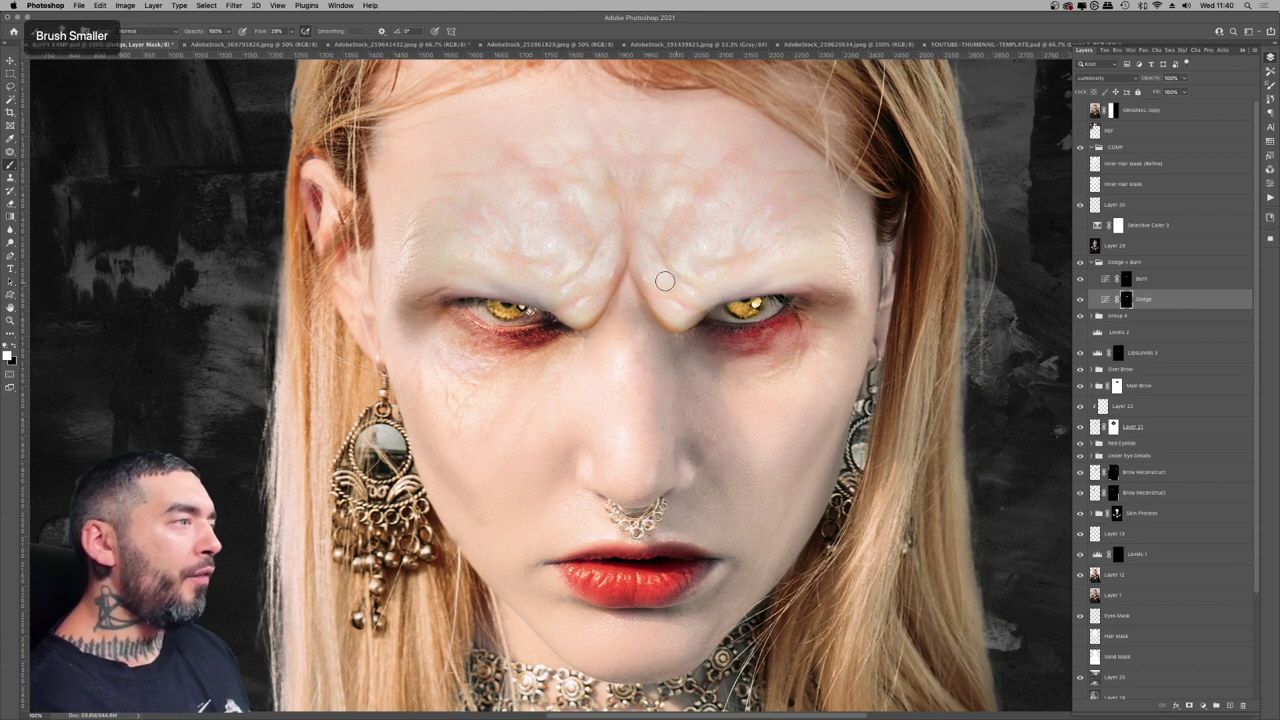
{"action": "key", "text": "bracketright"}
{"action": "left_click_drag", "start_coordinate": [494, 275], "coordinate": [448, 273]}
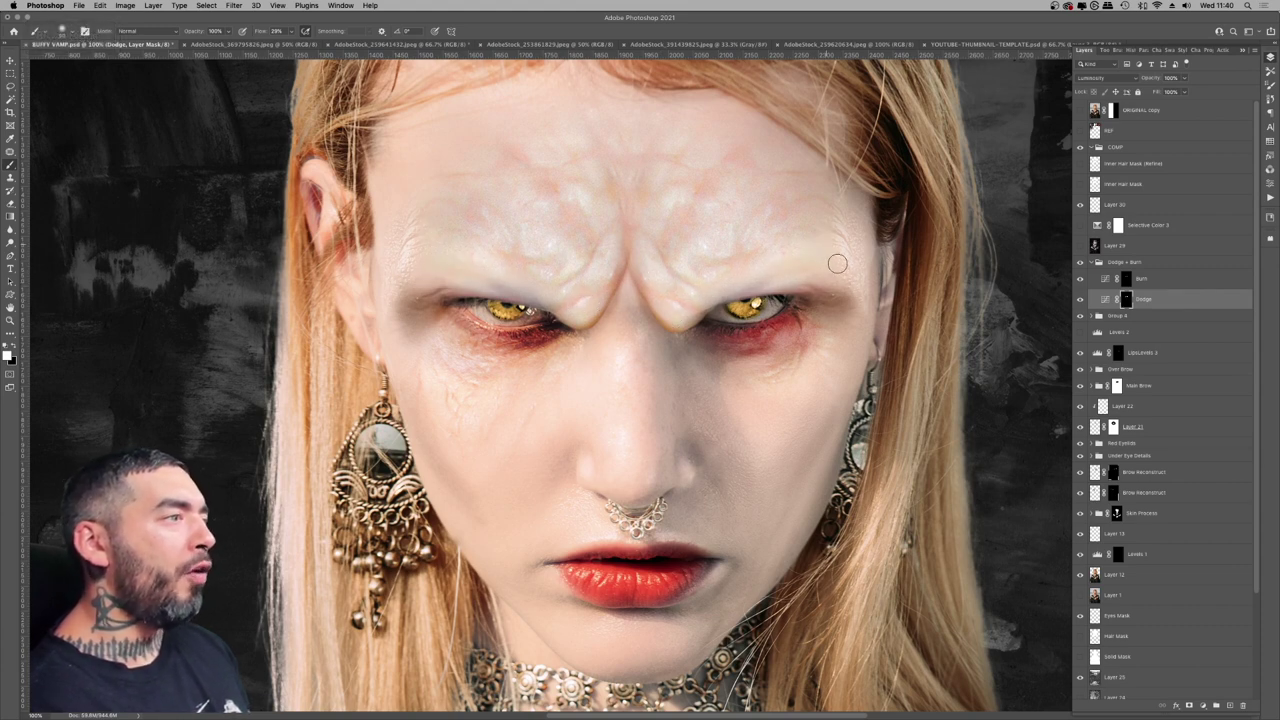
- Compare the face with the Dodge layer on and off and examine the highlights at different magnifications
{"action": "left_click", "coordinate": [1081, 301]}
{"action": "left_click", "coordinate": [1081, 301]}
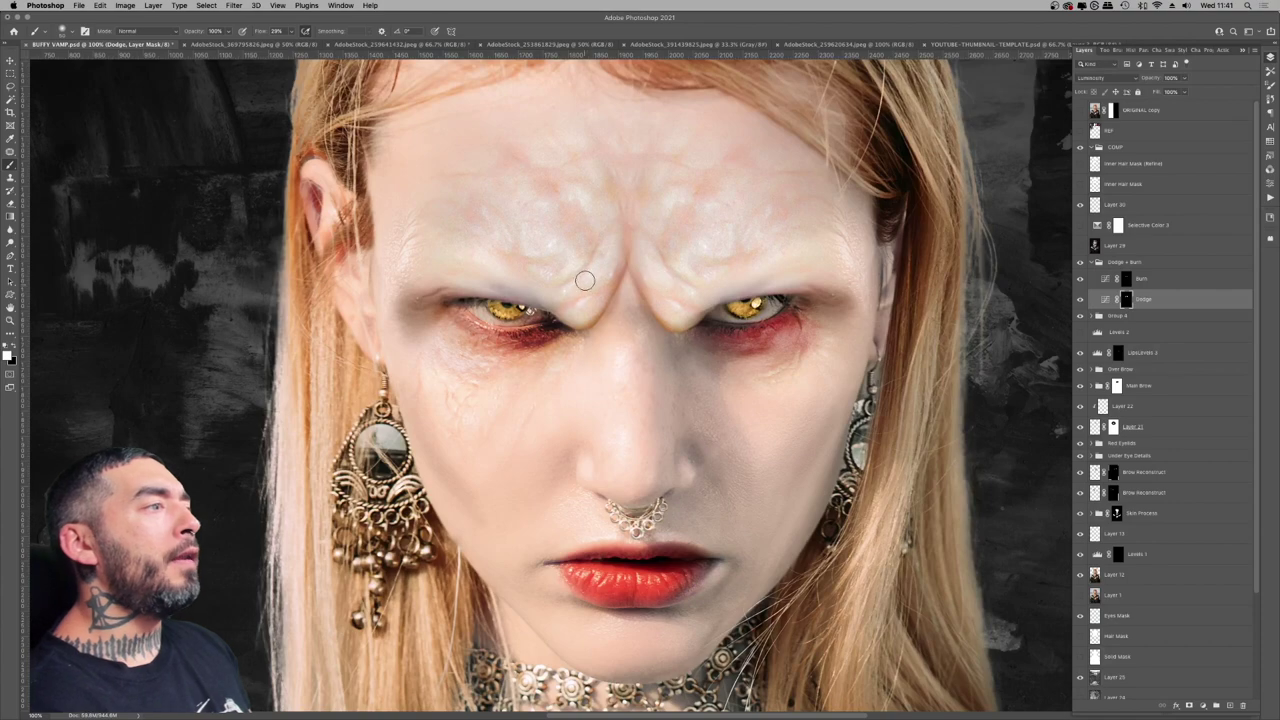
{"action": "key", "text": "super+minus"}
{"action": "key", "text": "super+minus"}
{"action": "key", "text": "super+minus"}
{"action": "key", "text": "super+minus"}
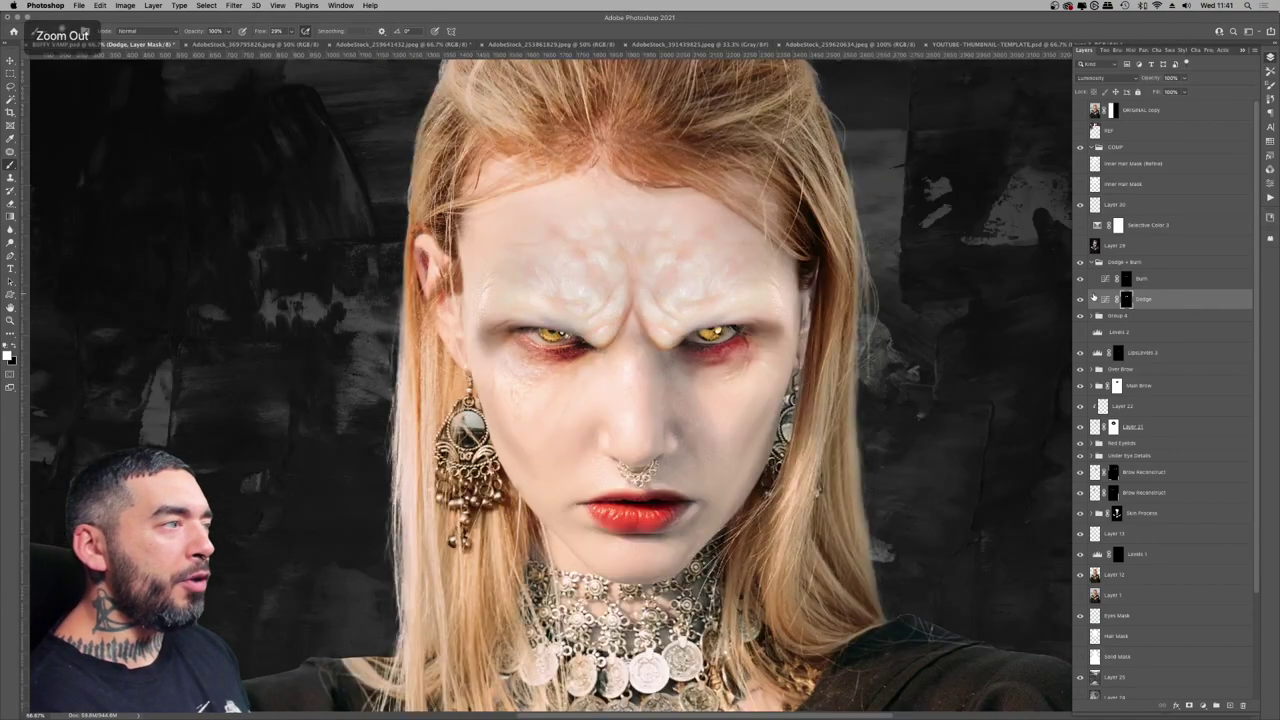
{"action": "key", "text": "super+equal"}
{"action": "key", "text": "super+equal"}
{"action": "key", "text": "super+equal"}
{"action": "key", "text": "super+equal"}
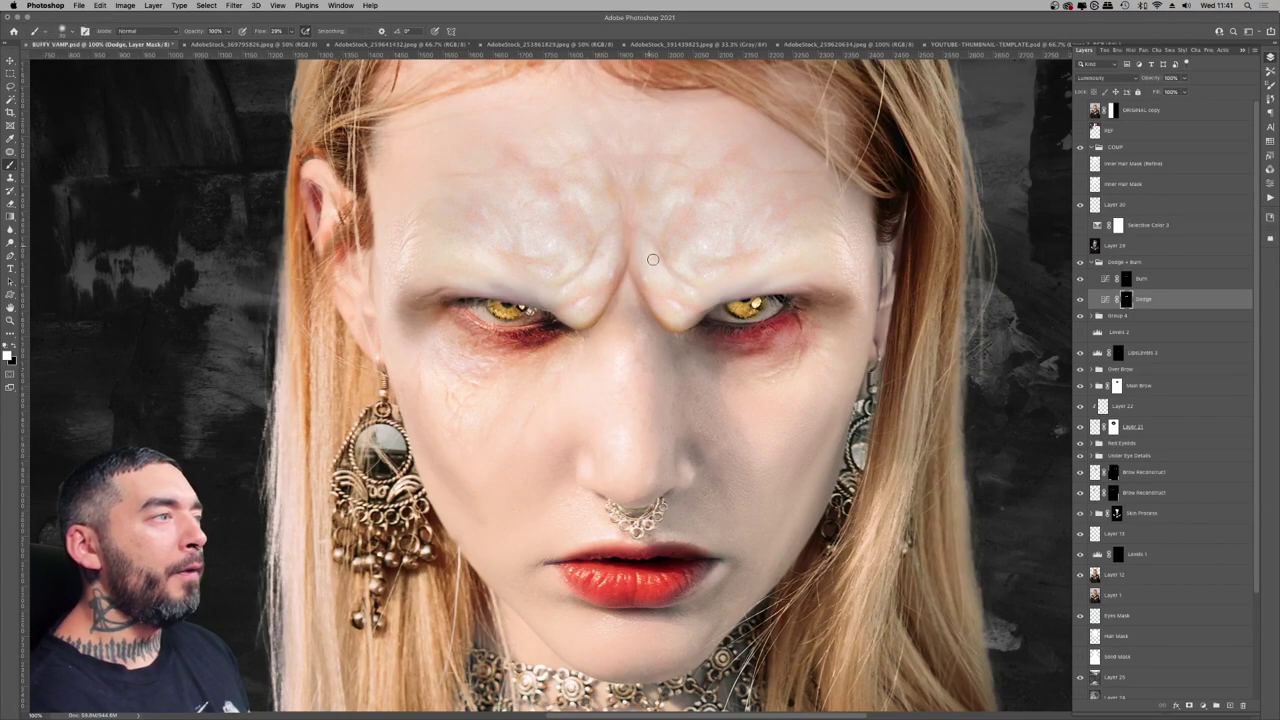
- Refine the brow ridge highlights on the Dodge mask and check them against the whole portrait
{"action": "key", "text": "bracketright"}
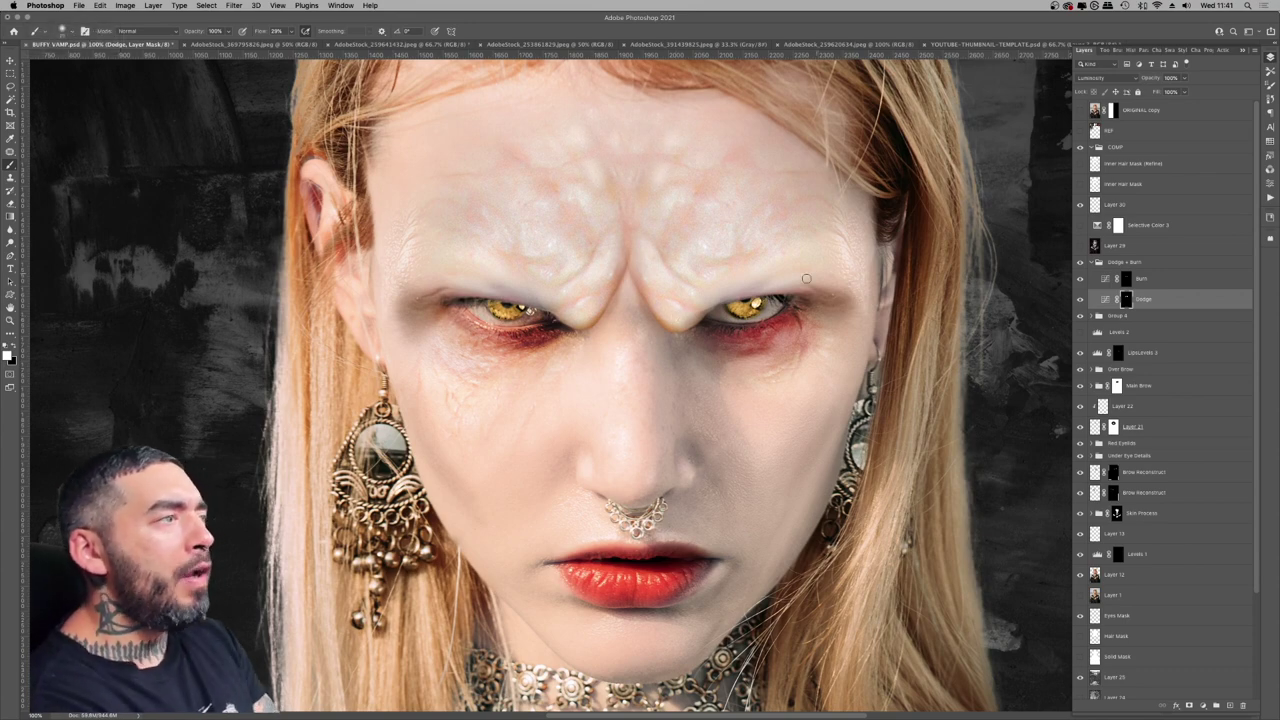
{"action": "key", "text": "super+minus"}
{"action": "key", "text": "super+minus"}
{"action": "key", "text": "super+minus"}
{"action": "key", "text": "super+minus"}
{"action": "key", "text": "super+plus"}
{"action": "key", "text": "super+plus"}
{"action": "key", "text": "super+plus"}
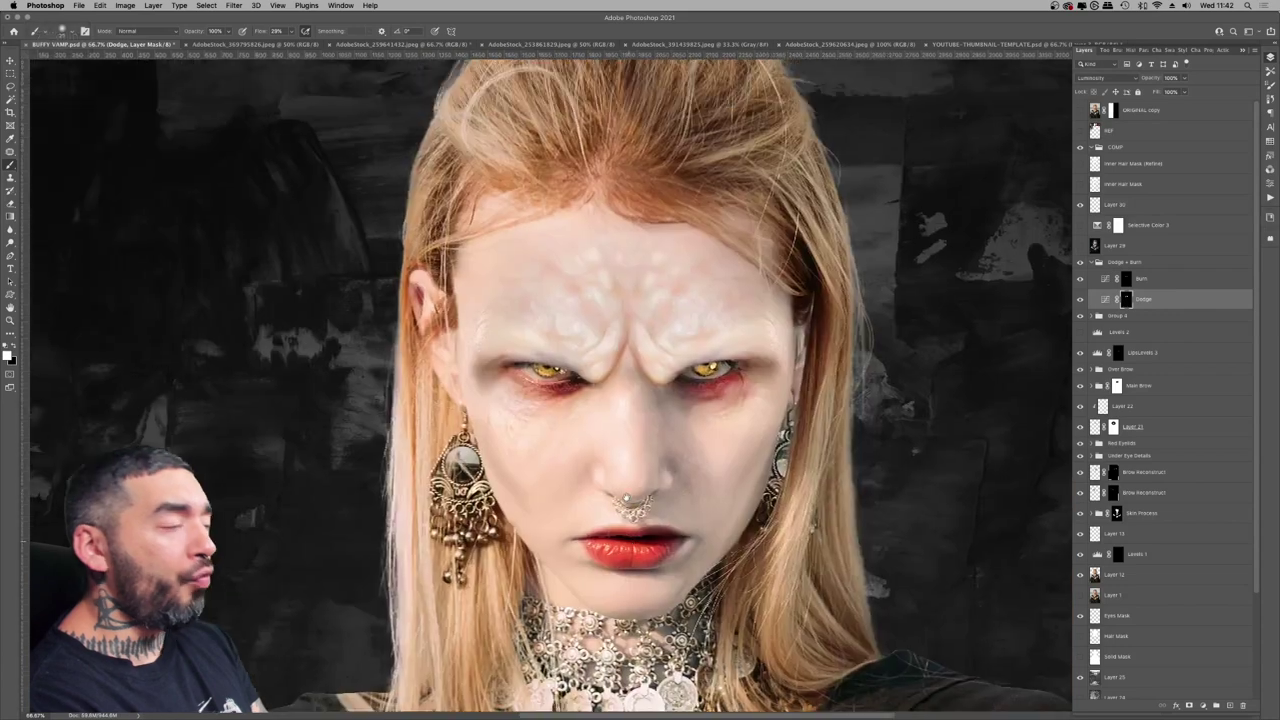
{"action": "key", "text": "super+plus"}
- Target the Burn layer's mask with a smaller brush and set the flow to 11%
{"action": "left_click", "coordinate": [1182, 274]}
{"action": "key", "text": "bracketleft"}
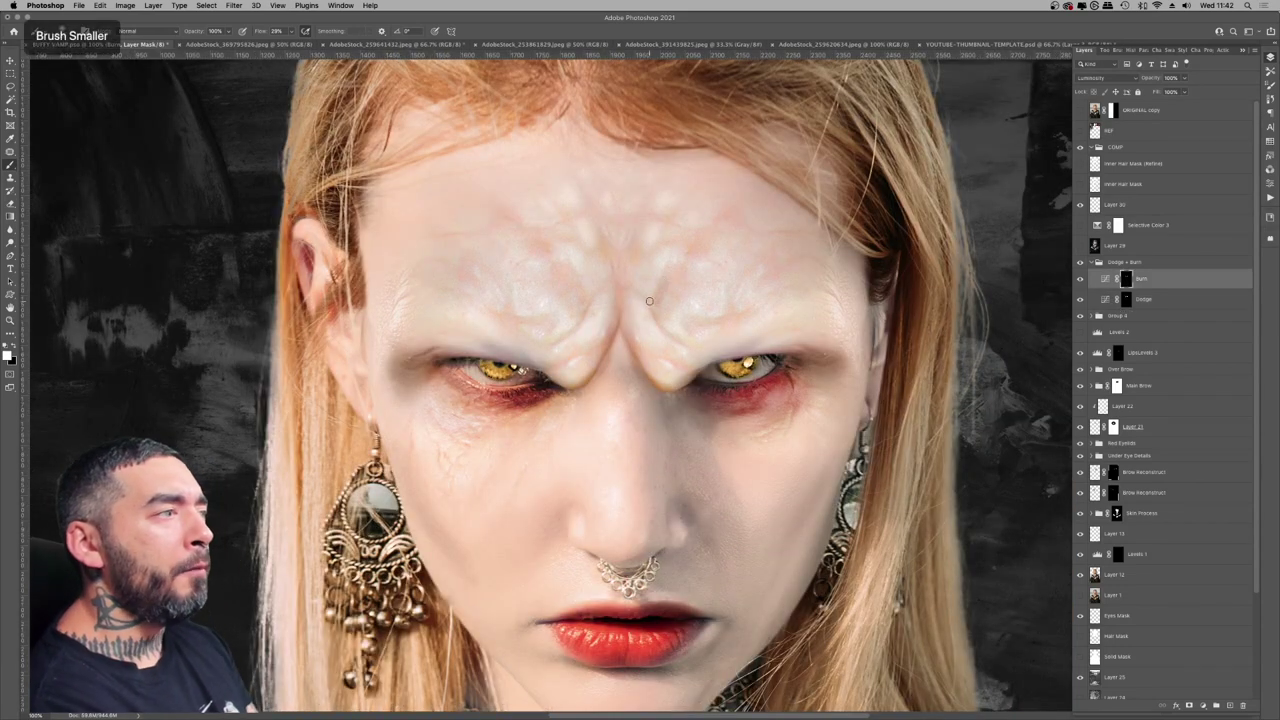
{"action": "left_click_drag", "start_coordinate": [291, 31], "coordinate": [283, 45]}
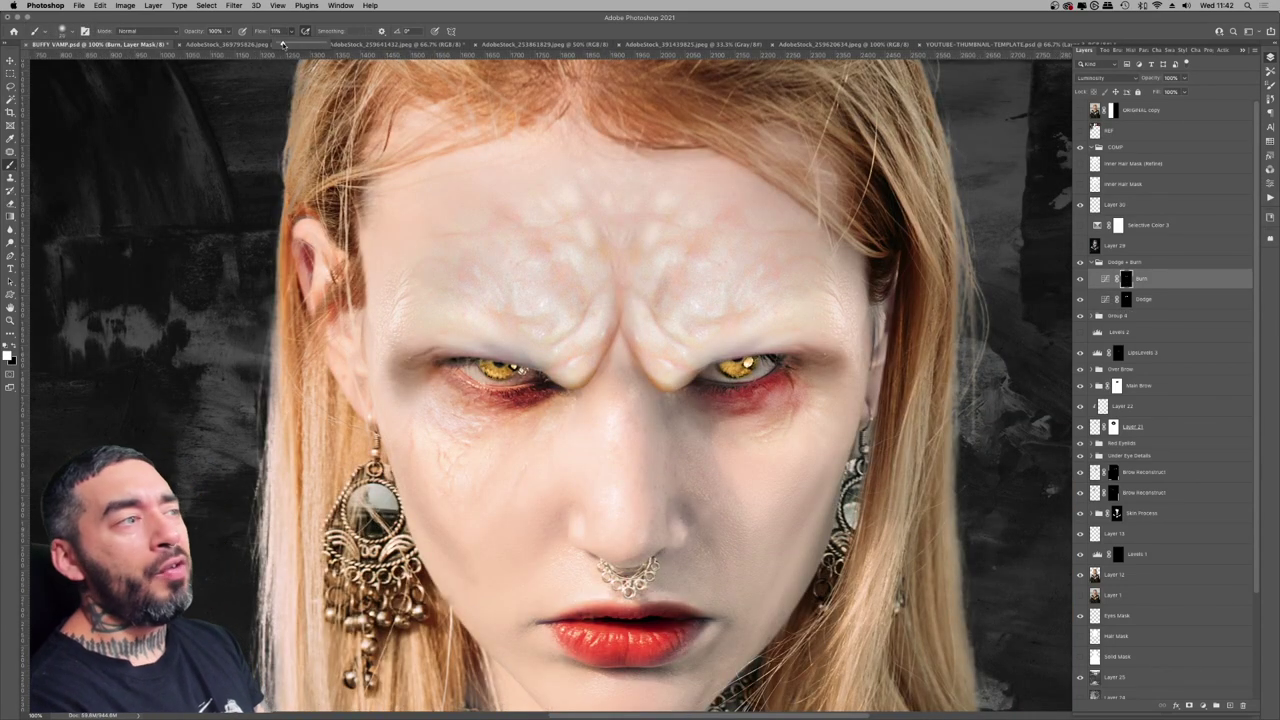
- Adjust the brush's Shape Dynamics size control and check its Transfer settings
{"action": "key", "text": "F5"}
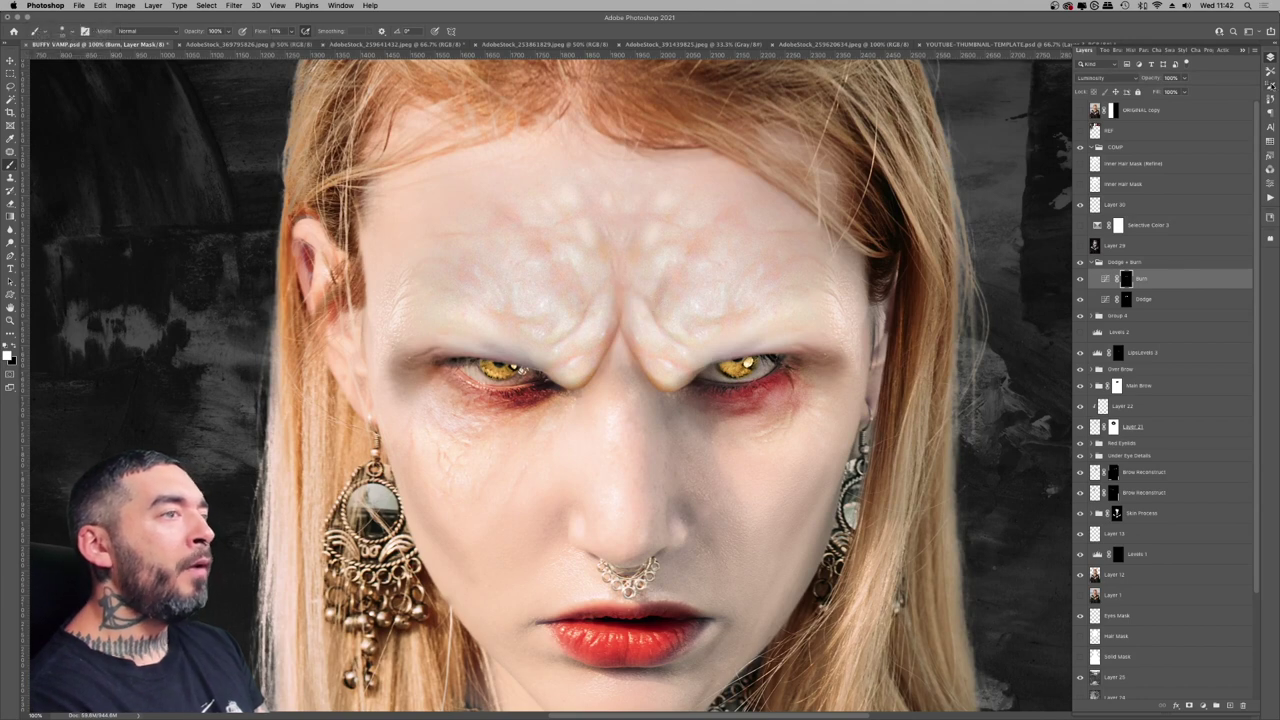
{"action": "left_click", "coordinate": [1102, 92]}
{"action": "left_click", "coordinate": [1199, 86]}
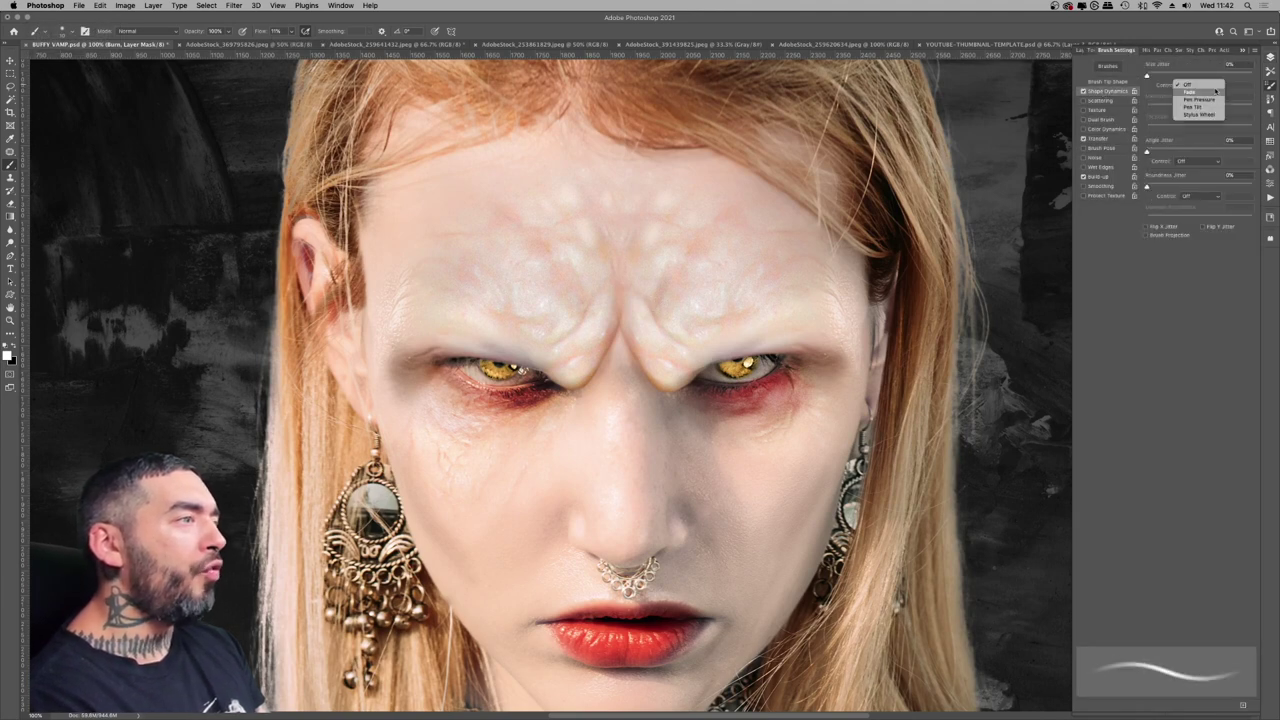
{"action": "left_click", "coordinate": [1122, 141]}
{"action": "left_click", "coordinate": [1100, 139]}
{"action": "left_click", "coordinate": [1270, 57]}
- Paint fine shadows on the Burn mask in the creases of the brow and forehead with a small white brush
{"action": "key", "text": "x"}
{"action": "key", "text": "bracketright"}
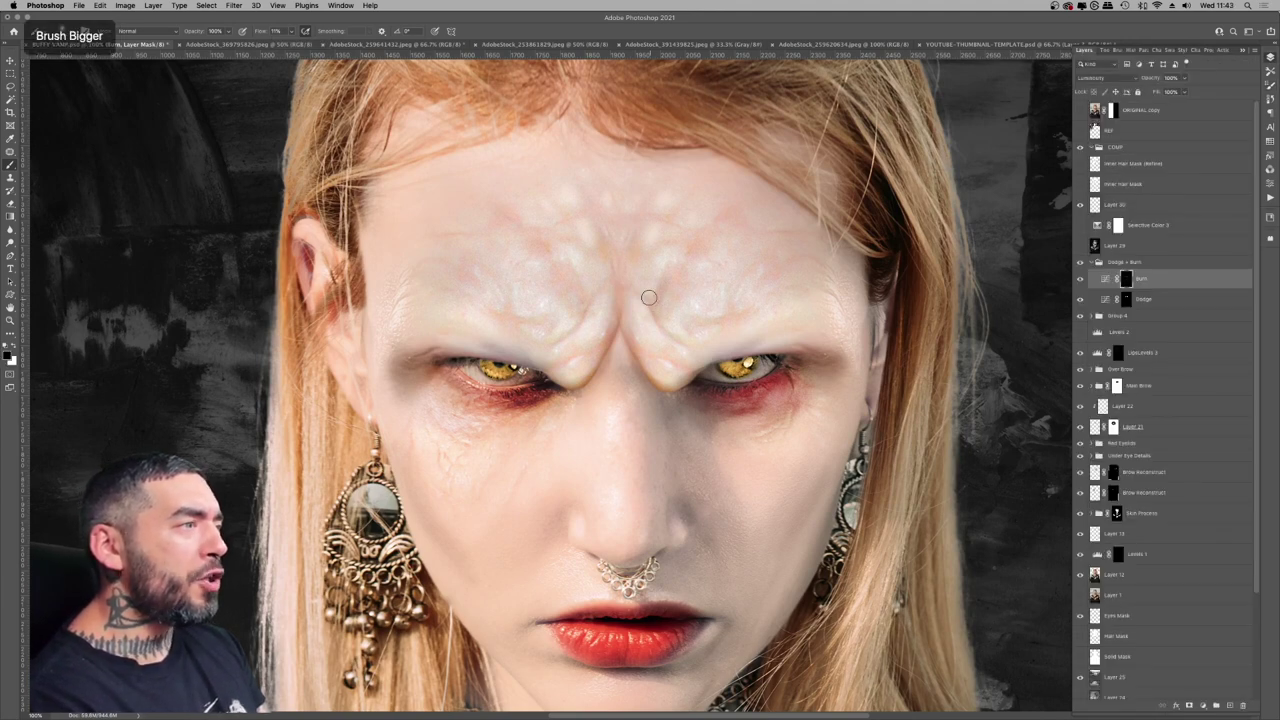
{"action": "key", "text": "x"}
{"action": "key", "text": "bracketleft"}
{"action": "key", "text": "bracketleft"}
{"action": "key", "text": "bracketleft"}
{"action": "key", "text": "bracketleft"}
{"action": "key", "text": "bracketleft"}
{"action": "key", "text": "bracketleft"}
{"action": "key", "text": "bracketleft"}
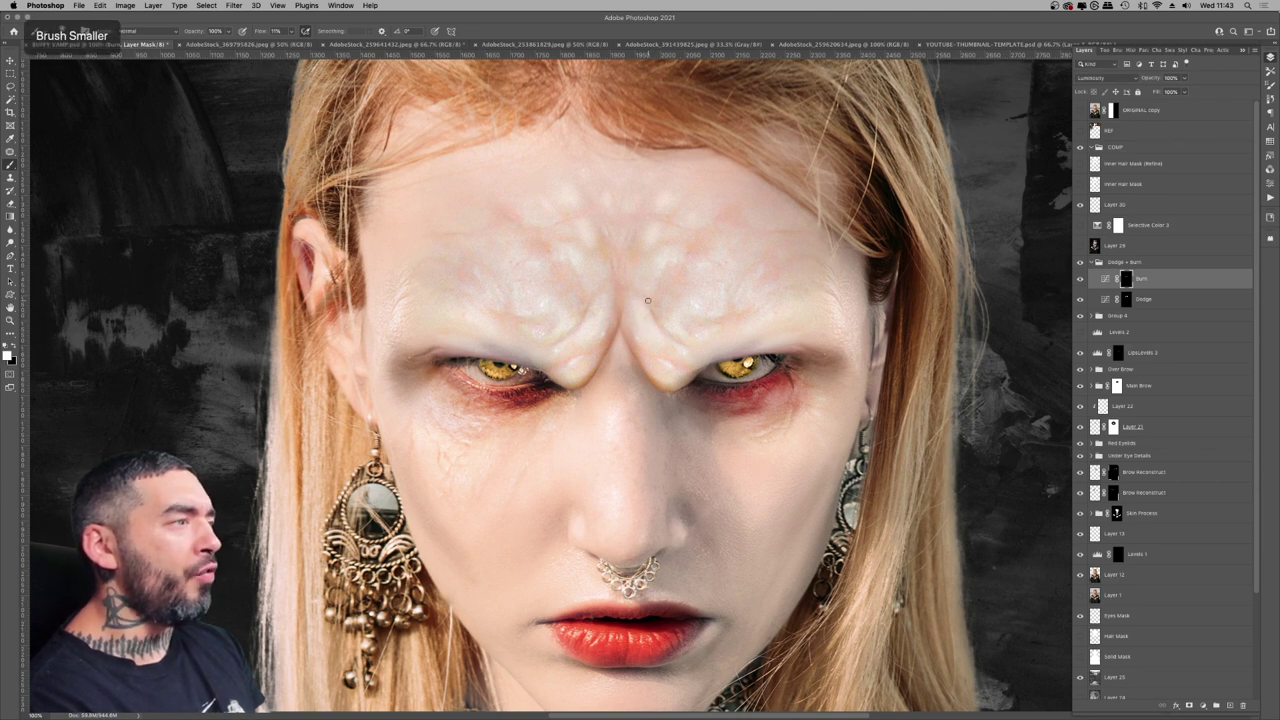
{"action": "key", "text": "bracketright"}
{"action": "key", "text": "bracketright"}
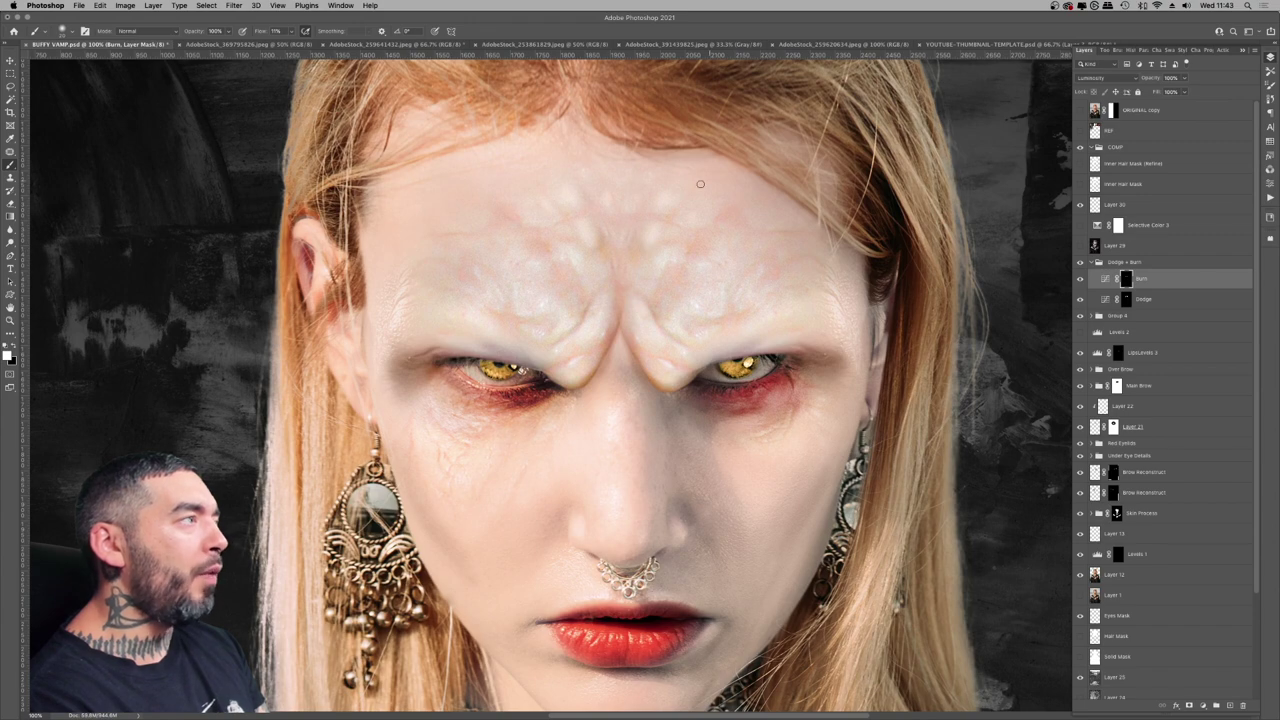
- Paint on the Burn mask with a larger brush to shade the temple along the left-hand edge of the face
{"action": "key", "text": "super+minus"}
{"action": "key", "text": "super+minus"}
{"action": "key", "text": "super+plus"}
{"action": "key", "text": "super+plus"}
{"action": "key", "text": "bracketright"}
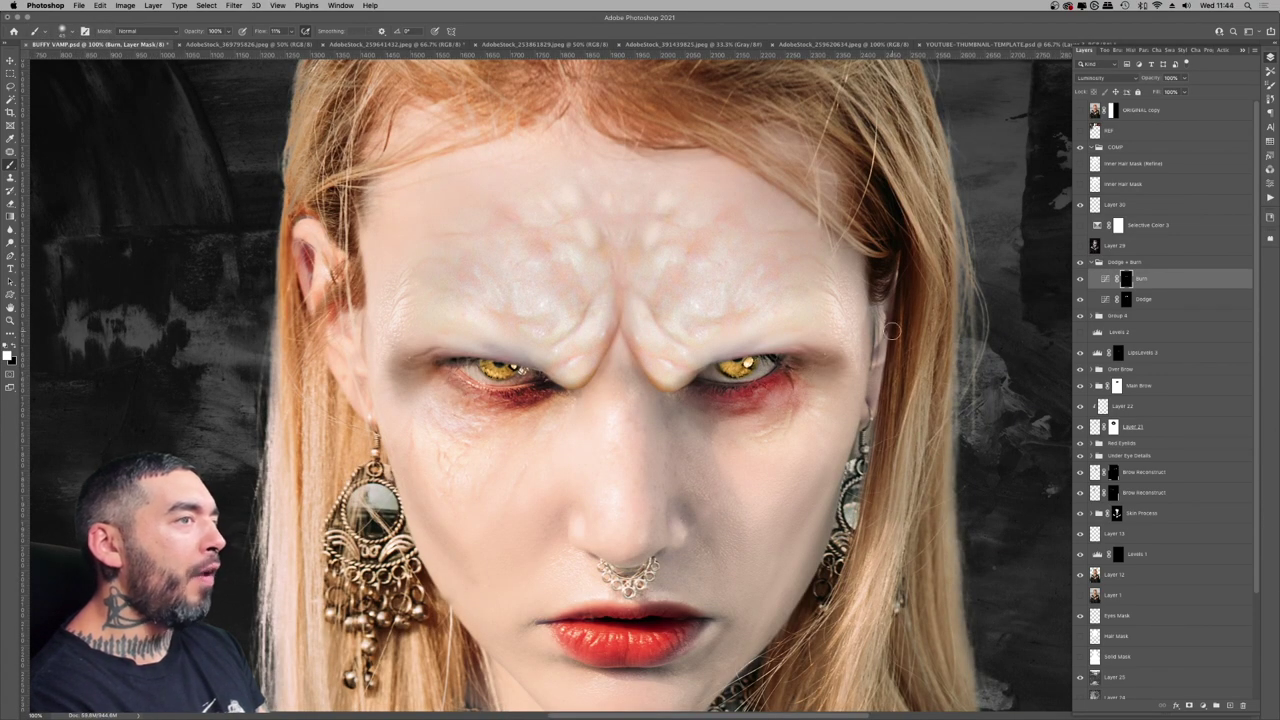
{"action": "key", "text": "bracketright"}
{"action": "key", "text": "bracketright"}
{"action": "left_click_drag", "start_coordinate": [376, 304], "coordinate": [372, 298]}
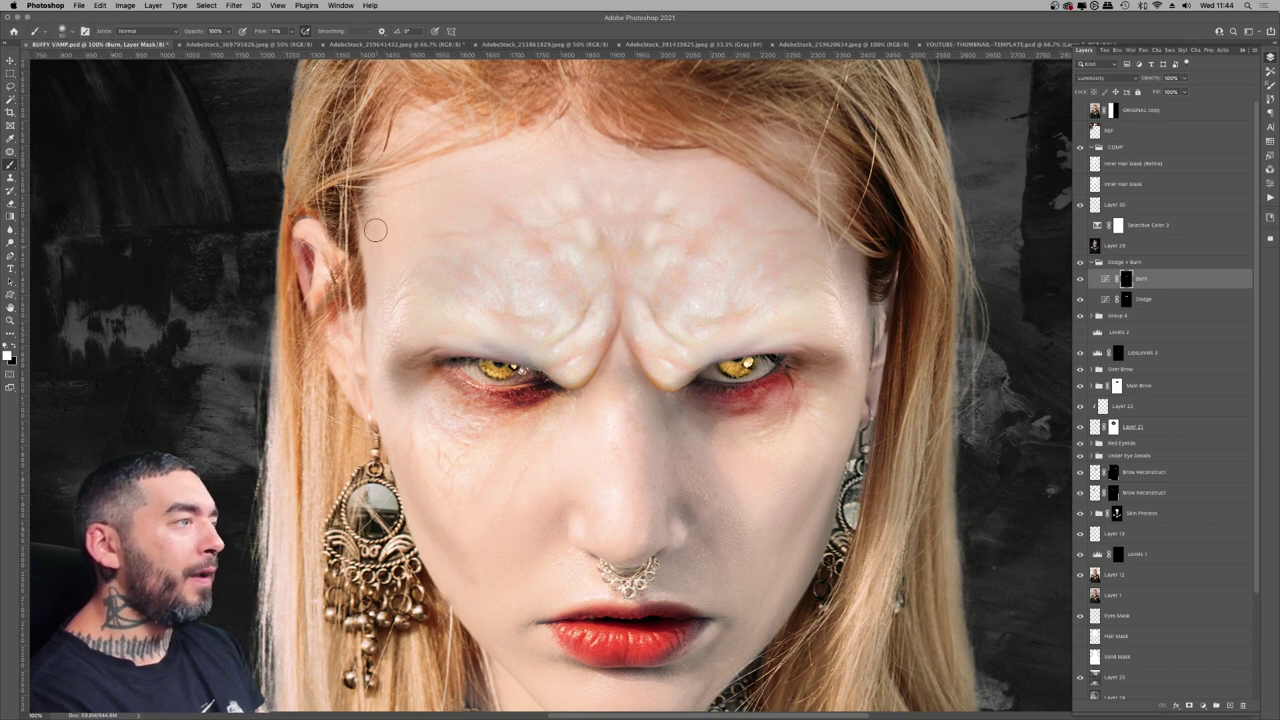
- Undo and redo the last Burn stroke to compare the portrait with and without the edge shading
{"action": "key", "text": "super+minus"}
{"action": "key", "text": "super+minus"}
{"action": "key", "text": "super+plus"}
{"action": "key", "text": "super+z"}
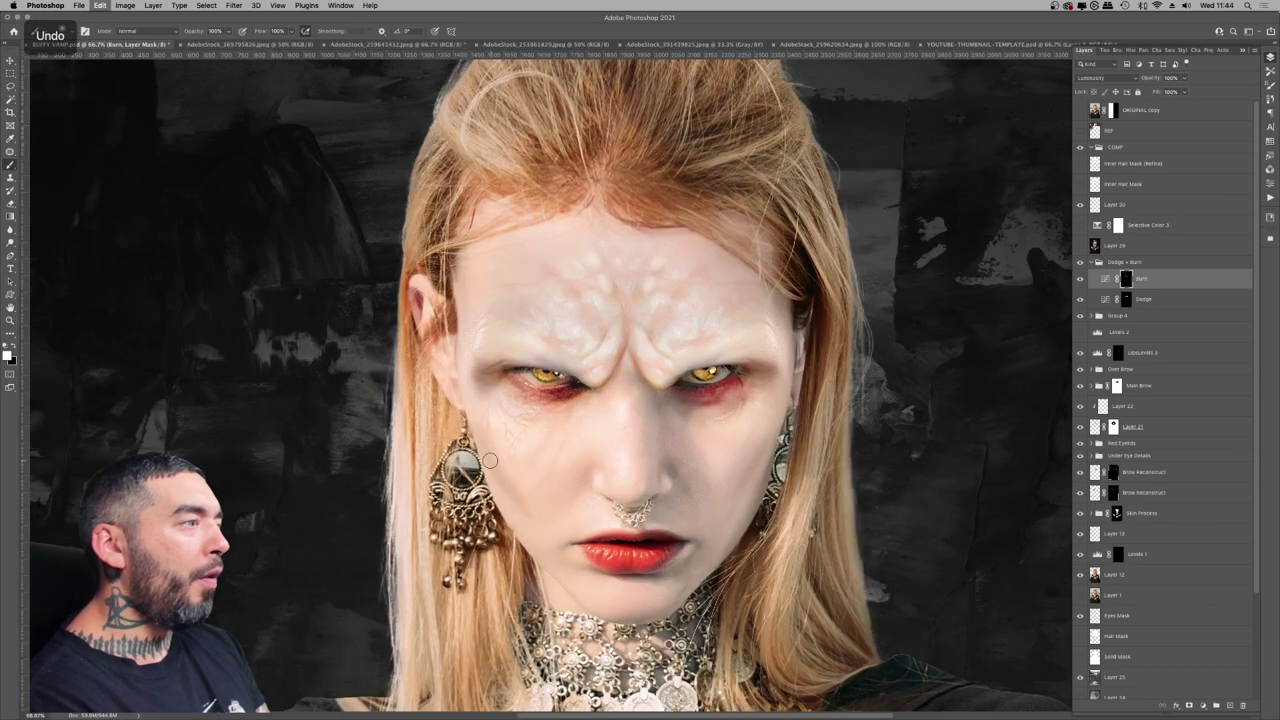
{"action": "left_click", "coordinate": [100, 6]}
{"action": "left_click", "coordinate": [106, 27]}
- Paint black on the Burn mask with a larger brush to lighten the left-hand cheek and jaw beside the earring
{"action": "key", "text": "bracketleft"}
{"action": "key", "text": "x"}
{"action": "key", "text": "bracketright"}
{"action": "key", "text": "bracketright"}
{"action": "key", "text": "bracketright"}
{"action": "key", "text": "bracketright"}
{"action": "left_click_drag", "start_coordinate": [478, 452], "coordinate": [515, 526]}
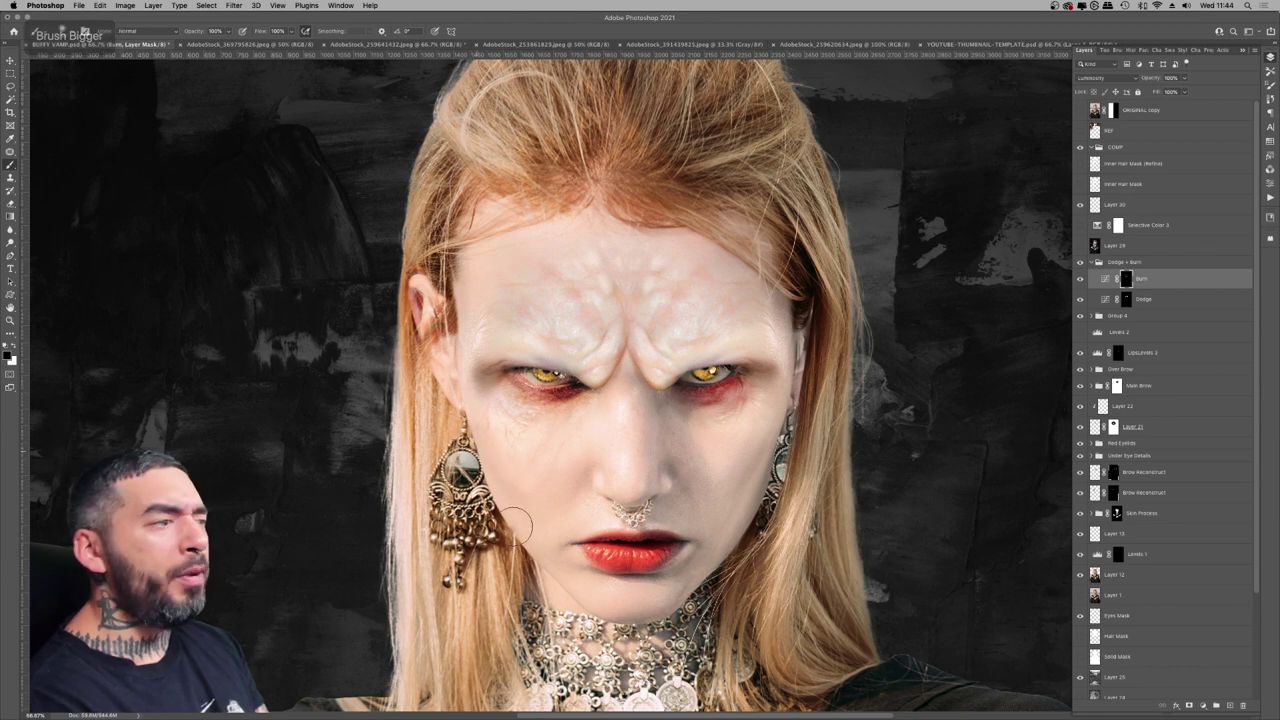
{"action": "key", "text": "x"}
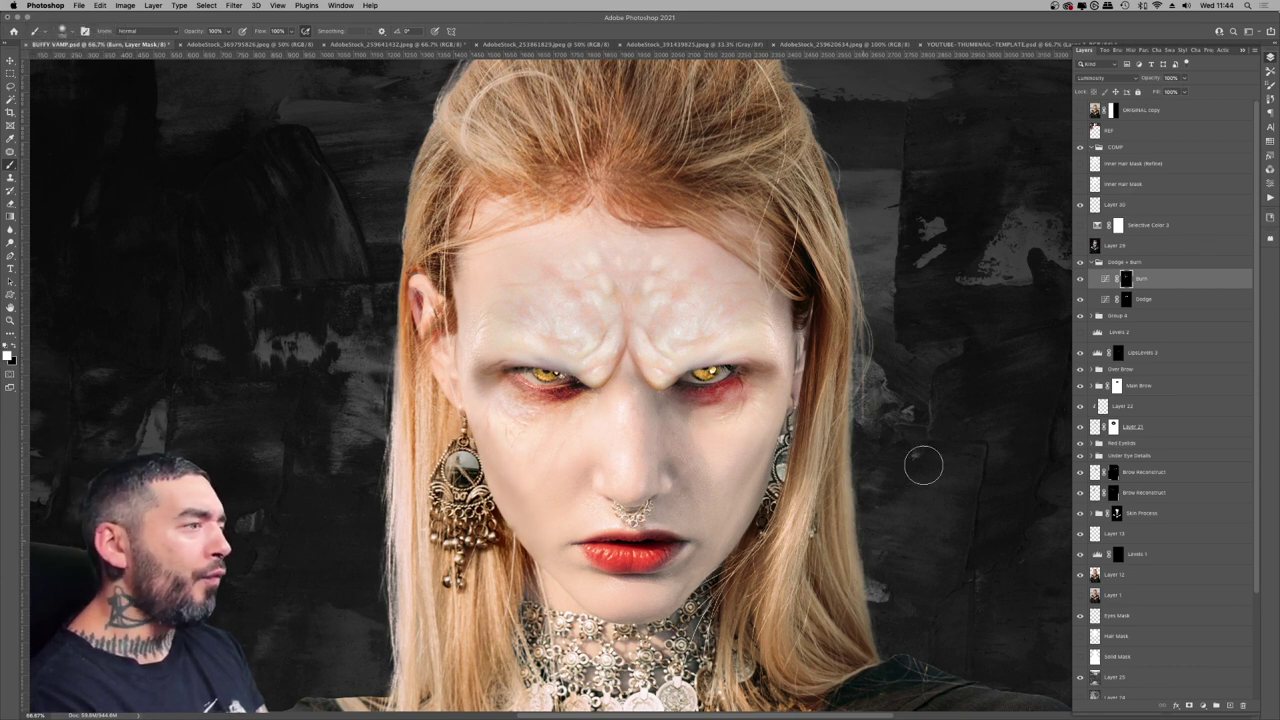
- Undo the latest Burn mask strokes, reset the brush opacity to 100% and compare the Burn layer on and off
{"action": "key", "text": "super+z"}
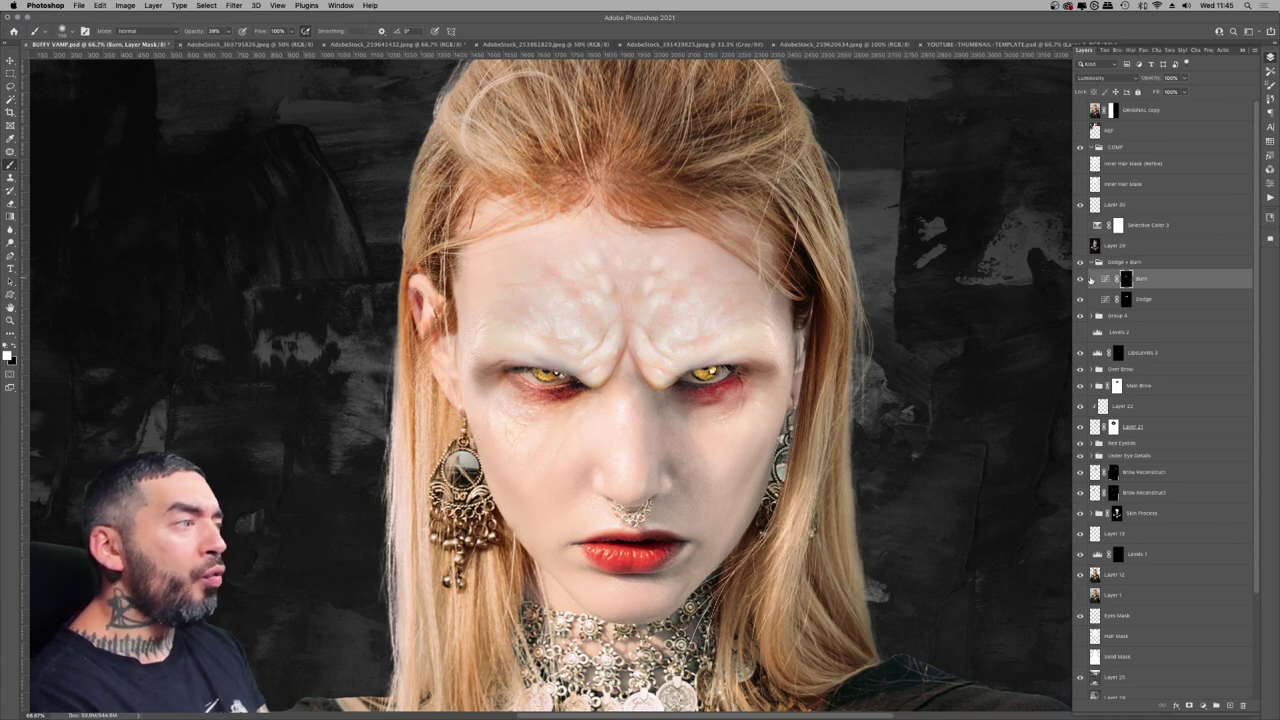
{"action": "left_click", "coordinate": [1080, 279]}
{"action": "left_click", "coordinate": [1080, 279]}
{"action": "key", "text": "0"}
{"action": "key", "text": "super+z"}
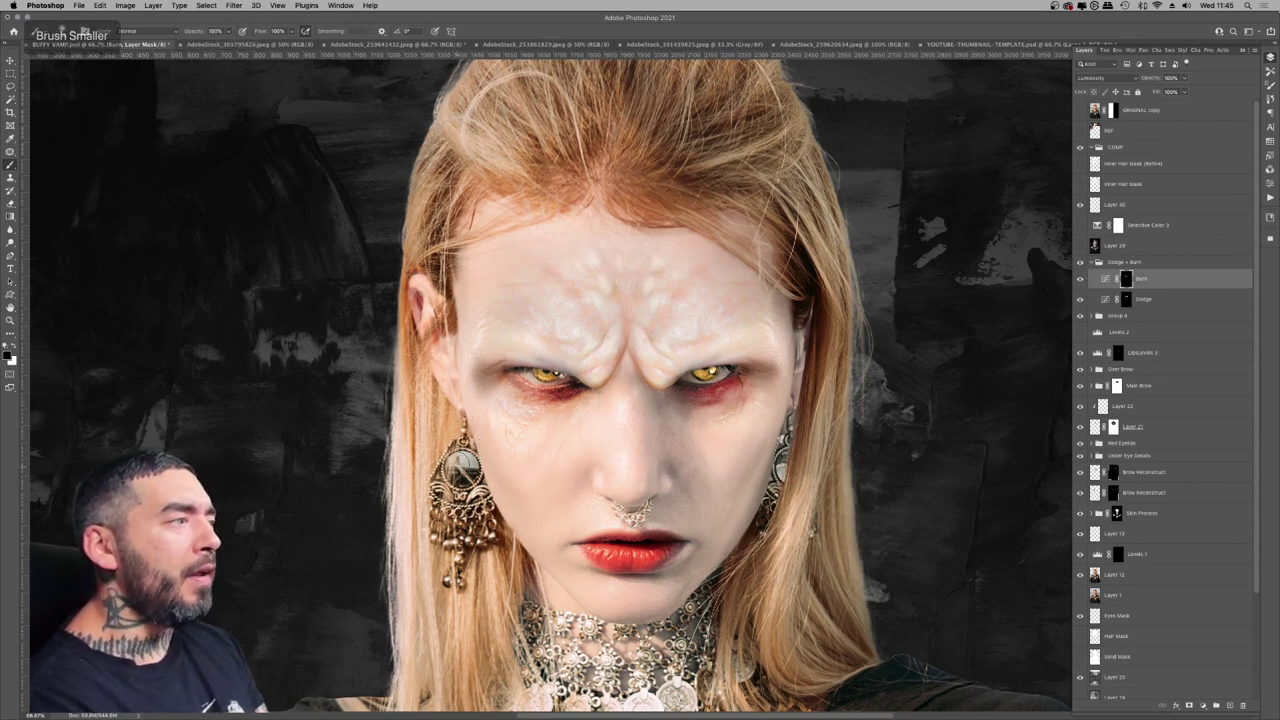
{"action": "left_click", "coordinate": [1080, 279]}
{"action": "left_click", "coordinate": [1080, 279]}
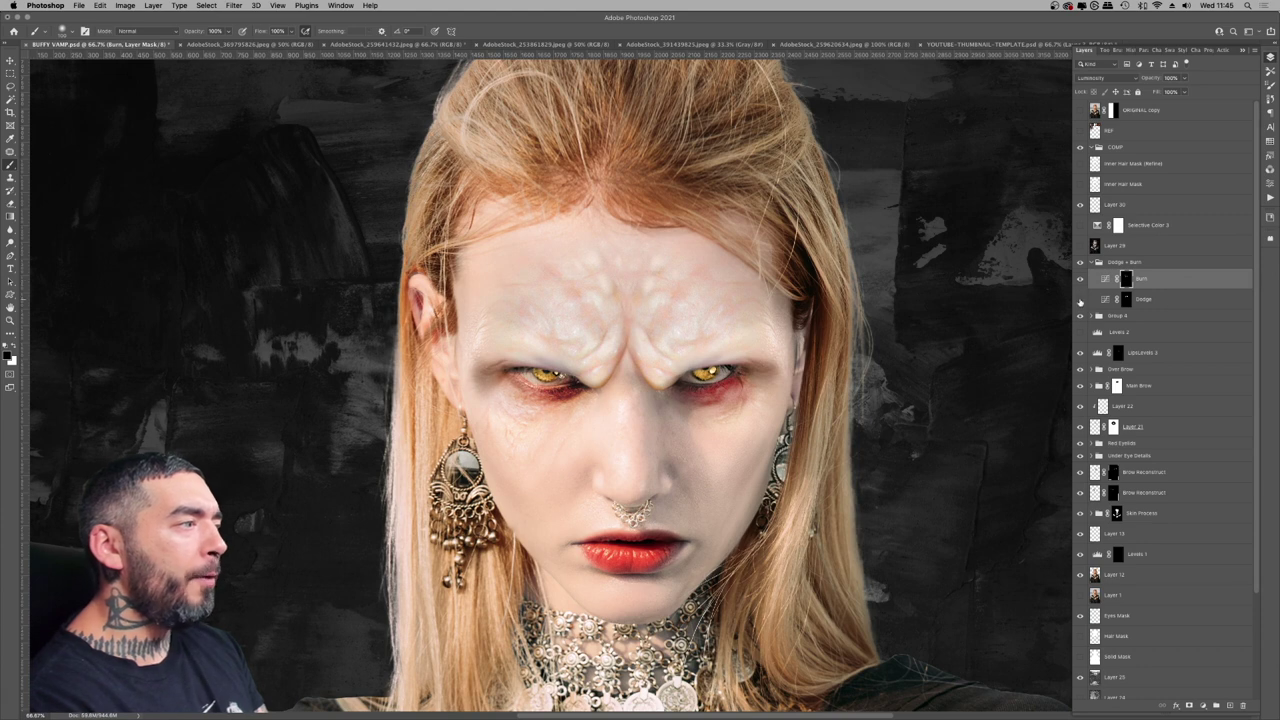
- Select the Dodge mask and compare the portrait with the Dodge layer on and off, close up and from afar
{"action": "left_click", "coordinate": [1178, 293]}
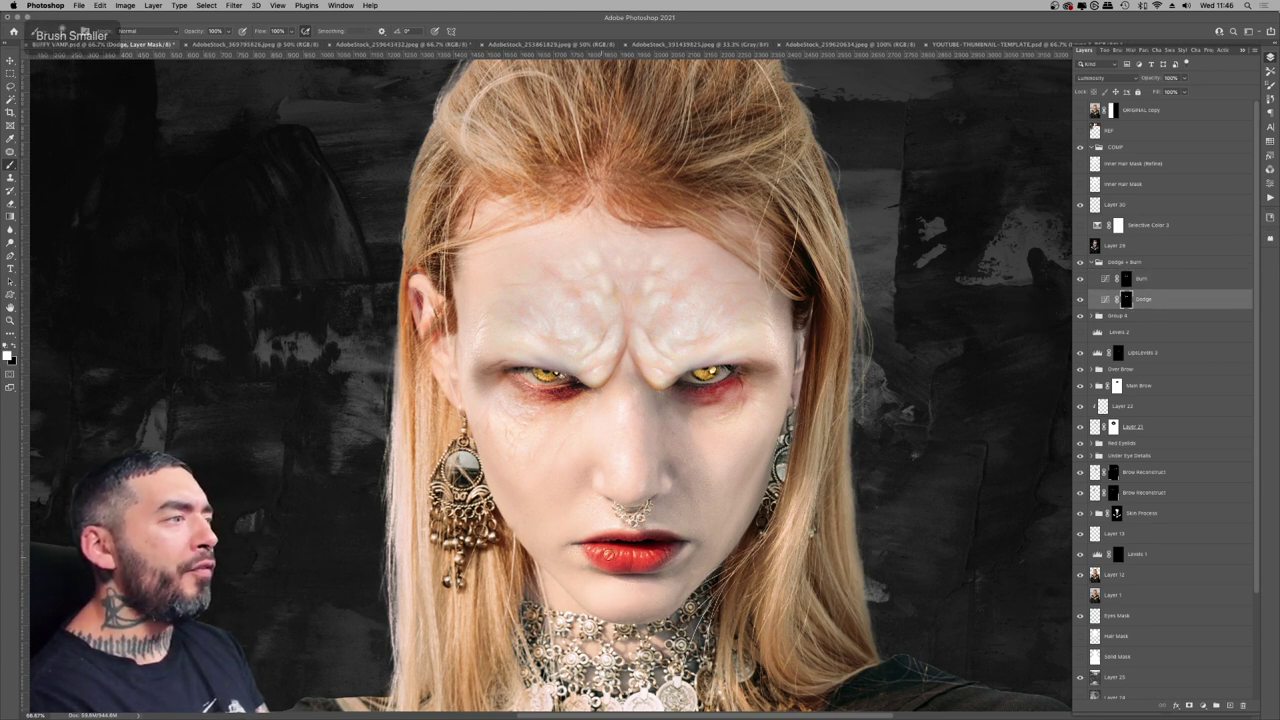
{"action": "left_click", "coordinate": [1079, 299]}
{"action": "left_click", "coordinate": [1080, 299]}
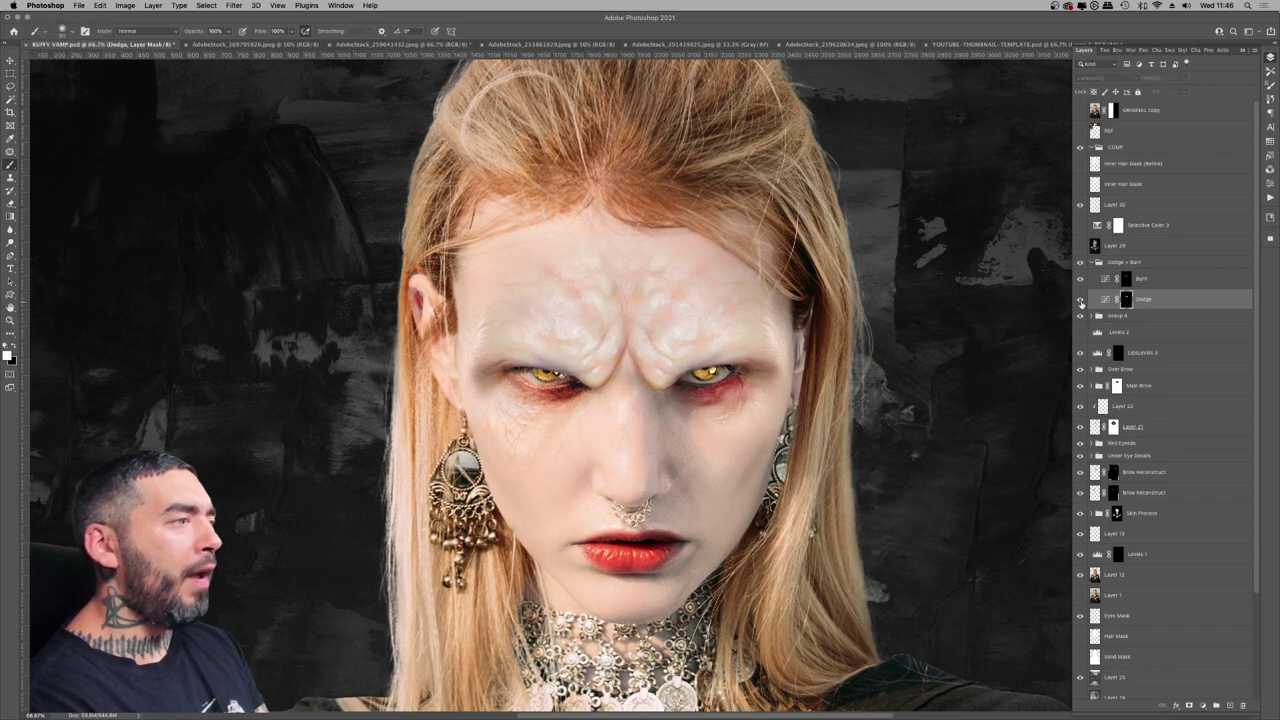
{"action": "key", "text": "super+minus"}
{"action": "key", "text": "super+minus"}
{"action": "key", "text": "super+minus"}
{"action": "key", "text": "super+plus"}
{"action": "key", "text": "super+plus"}
{"action": "key", "text": "bracketleft"}
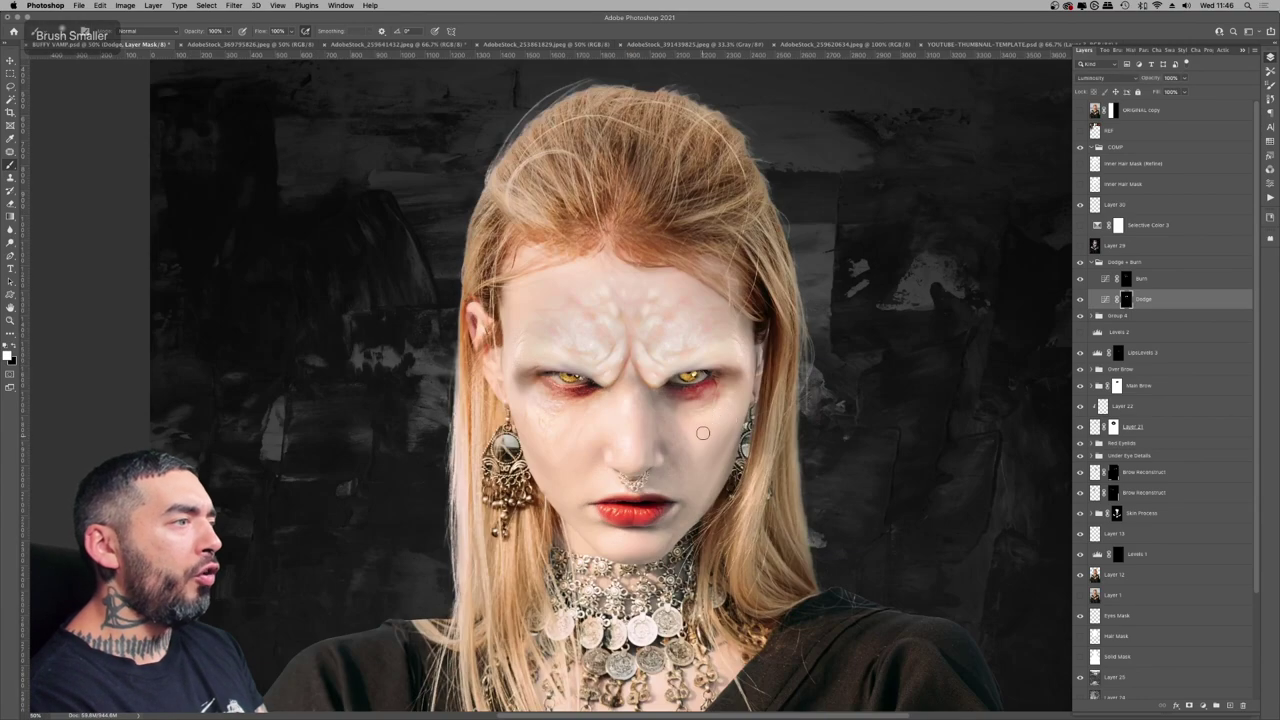
- Paint fine highlights on the Dodge mask over the skin texture below the left-hand eye with a very small brush
{"action": "key", "text": "super+minus"}
{"action": "key", "text": "super+minus"}
{"action": "key", "text": "super+plus"}
{"action": "key", "text": "super+plus"}
{"action": "key", "text": "super+plus"}
{"action": "key", "text": "super+plus"}
{"action": "key", "text": "super+plus"}
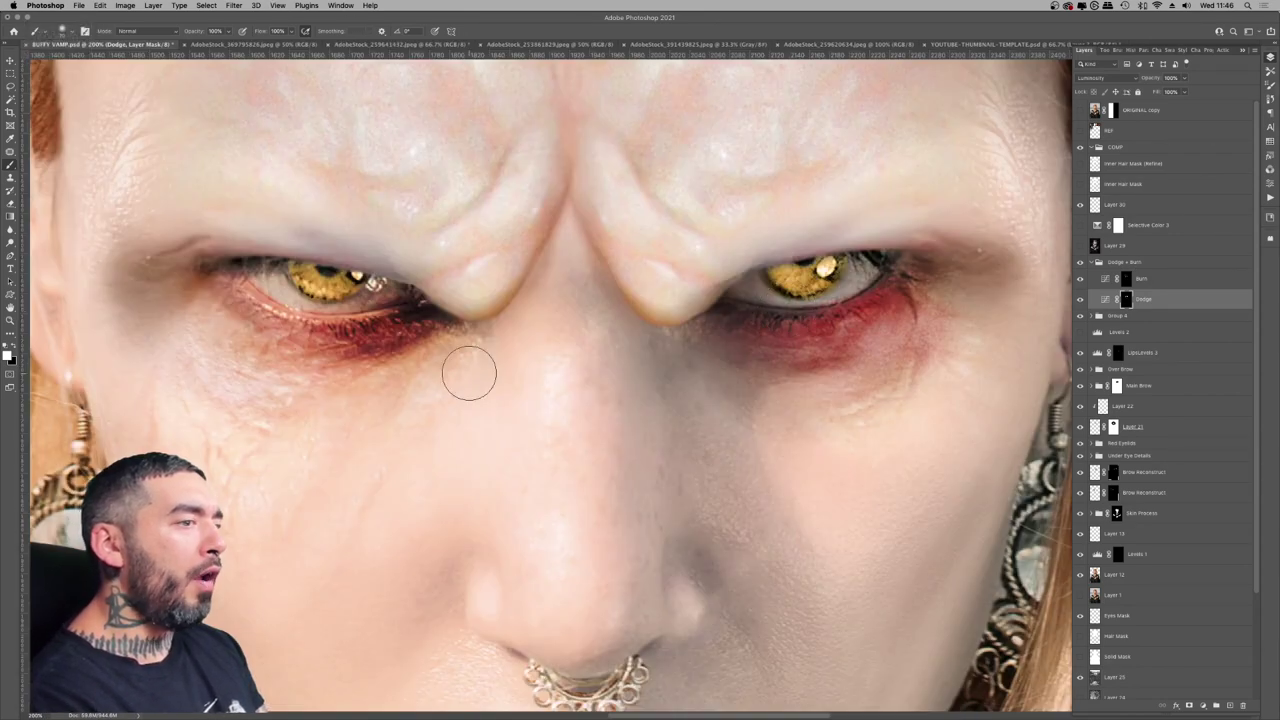
{"action": "left_click_drag", "start_coordinate": [471, 518], "coordinate": [578, 378]}
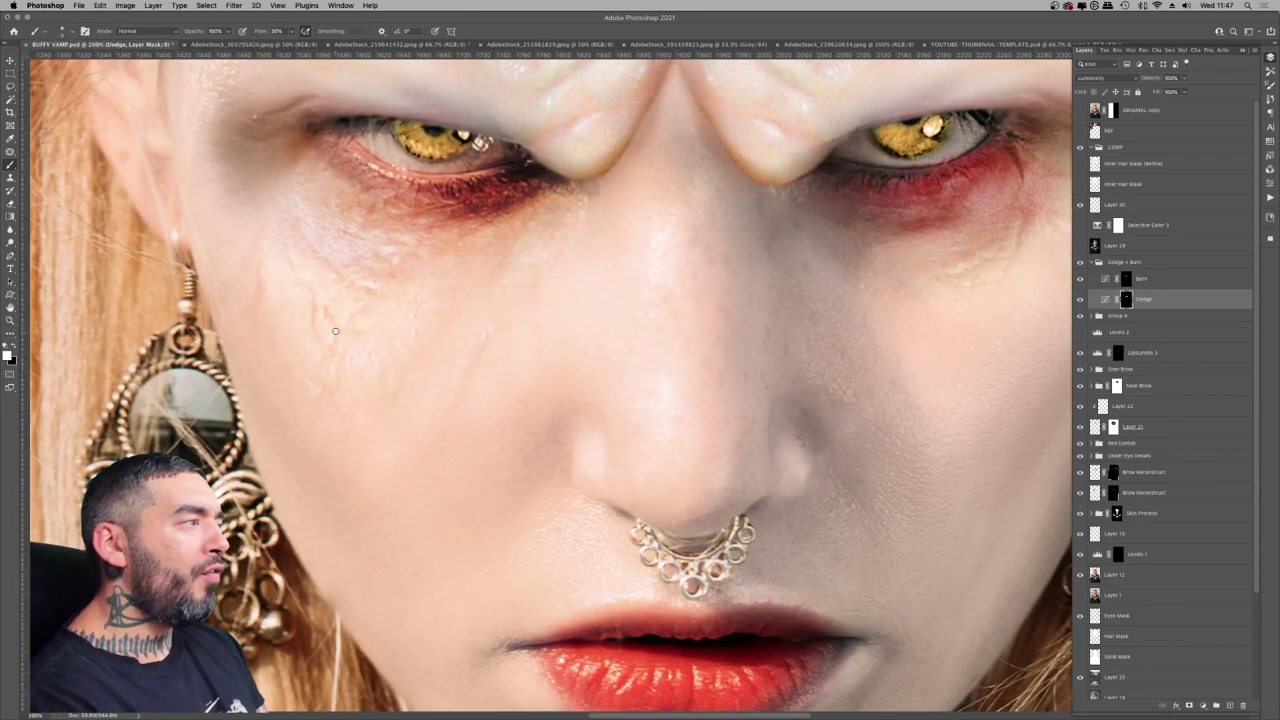
{"action": "scroll", "coordinate": [335, 330], "scroll_direction": "up", "scroll_amount": 2}
{"action": "scroll", "coordinate": [335, 330], "scroll_direction": "right", "scroll_amount": 9}
{"action": "key", "text": "bracketleft"}
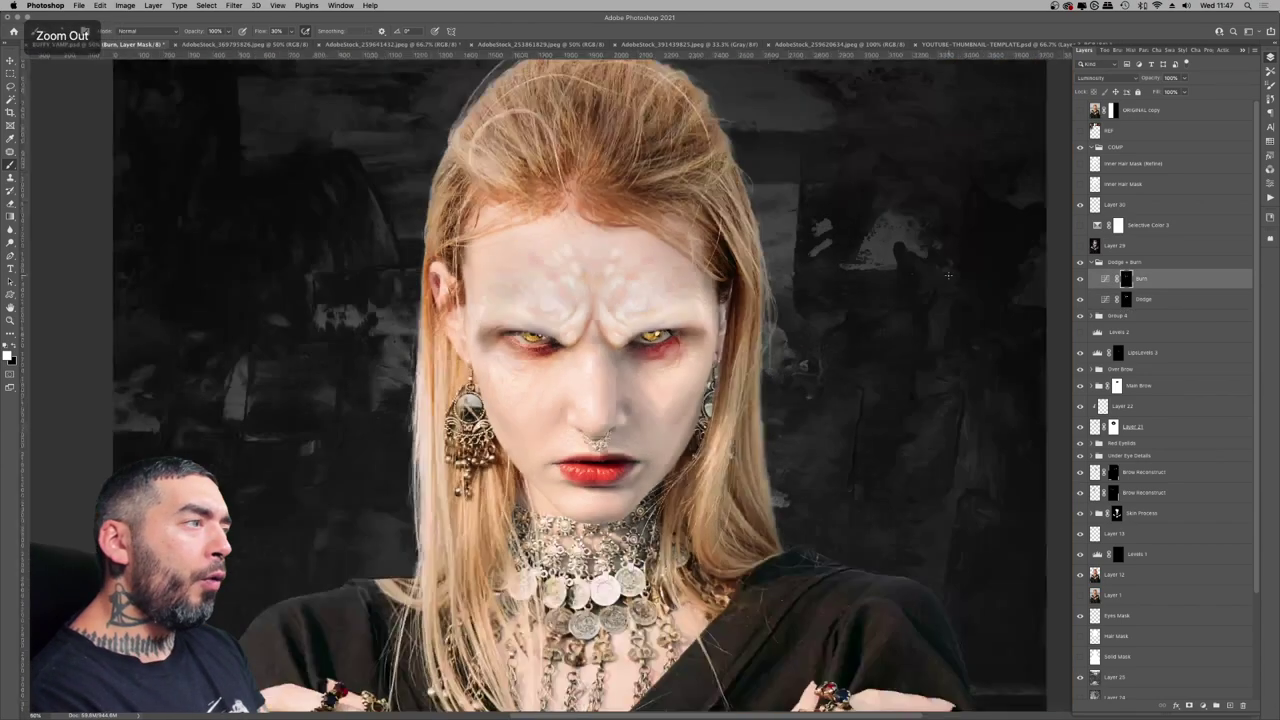
{"action": "key", "text": "super+plus"}
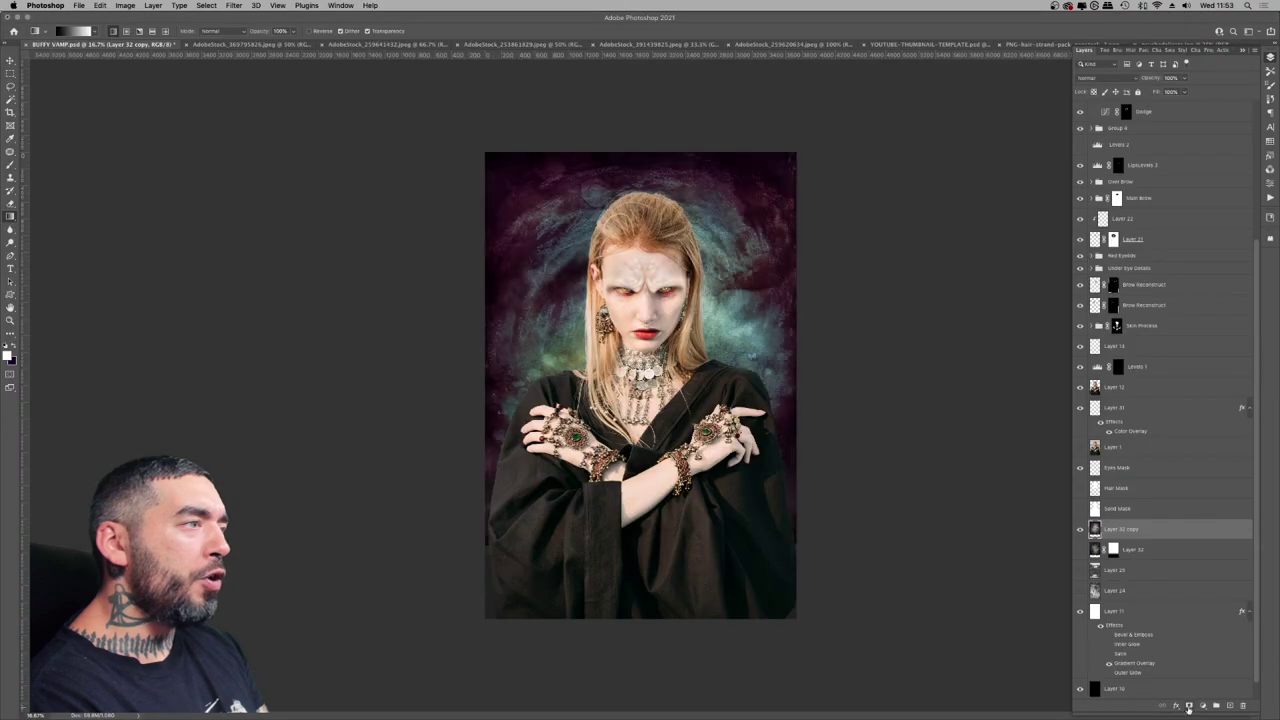
- Add a layer mask to the background texture layer Layer 32 copy
{"action": "left_click", "coordinate": [1188, 708]}
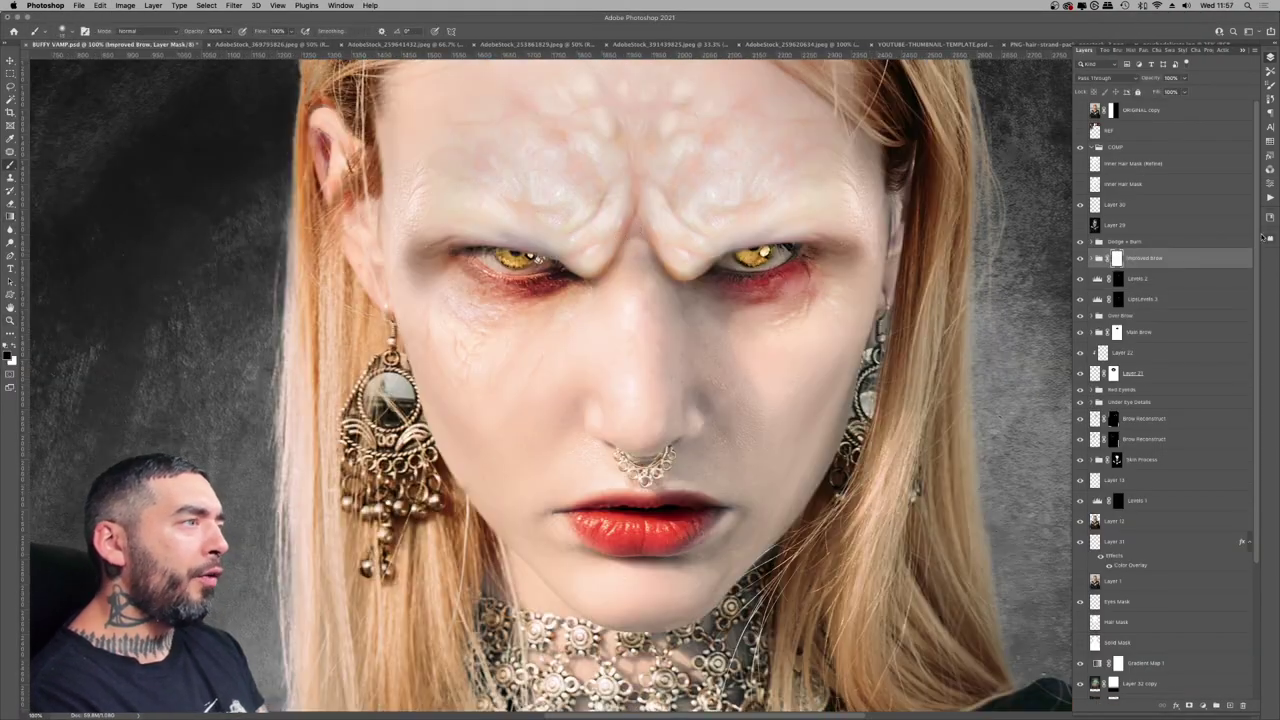
- View the whole portrait and open the Camera Raw Filter for the Figure copy layer
{"action": "key", "text": "super+0"}
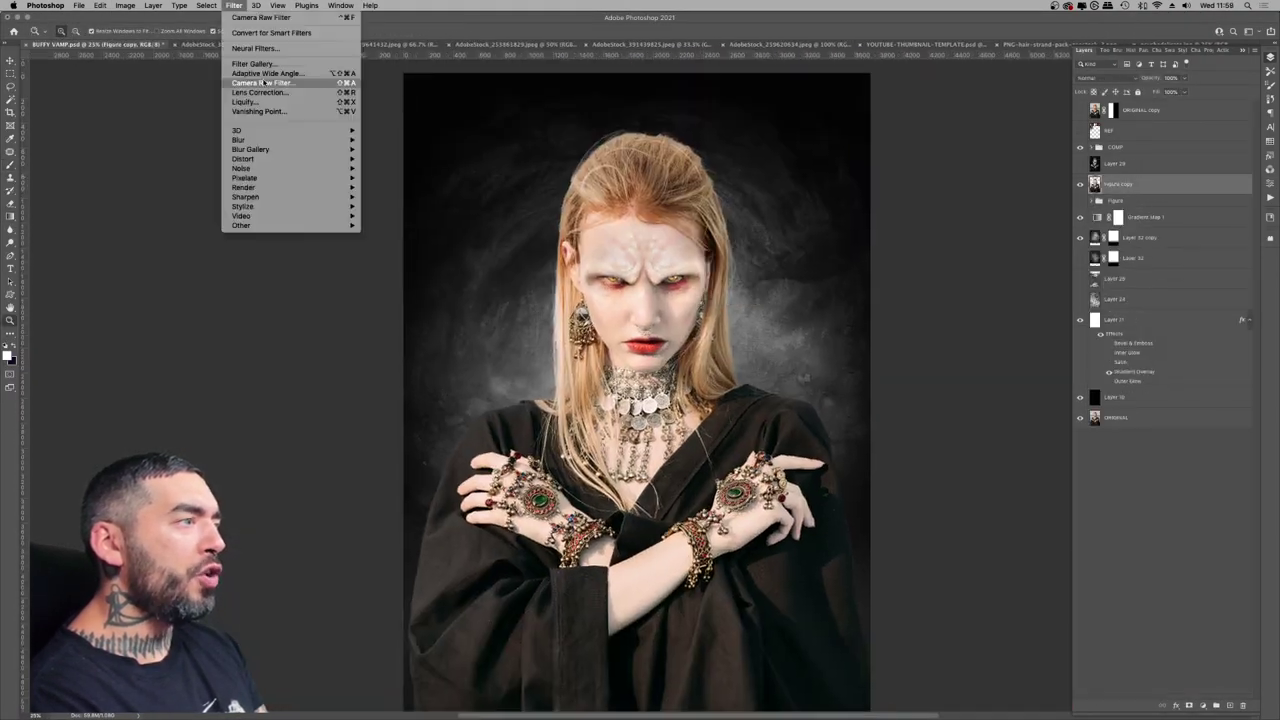
{"action": "key", "text": "shift+super+a"}
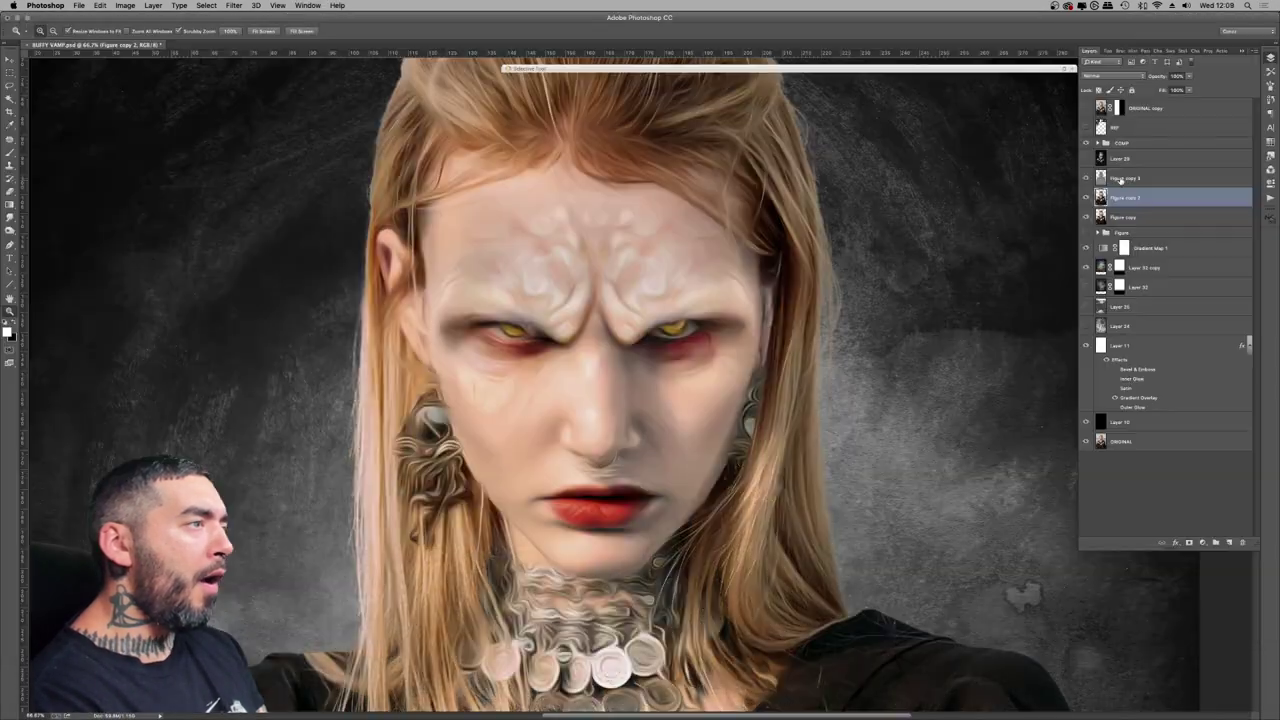